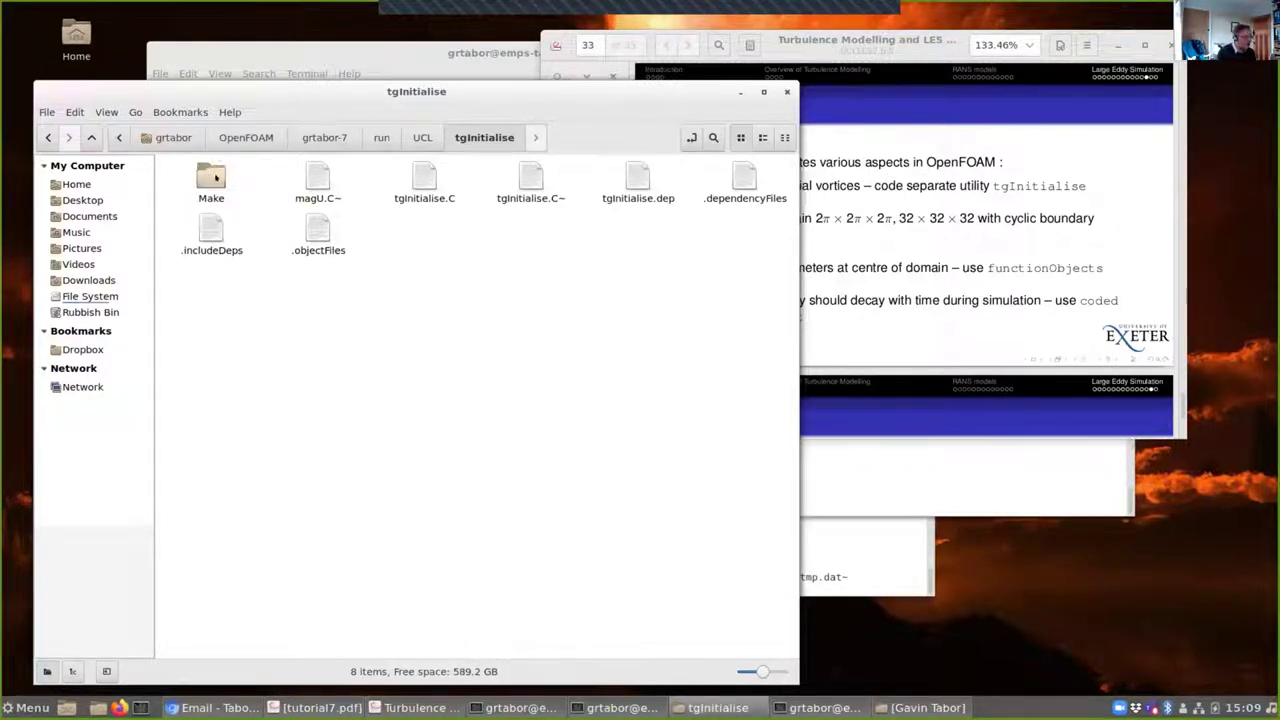
Step: Examine the executable path in the Make folder's files file using GNU Emacs (GUI), and close it
{"action": "double_click", "coordinate": [214, 177]}
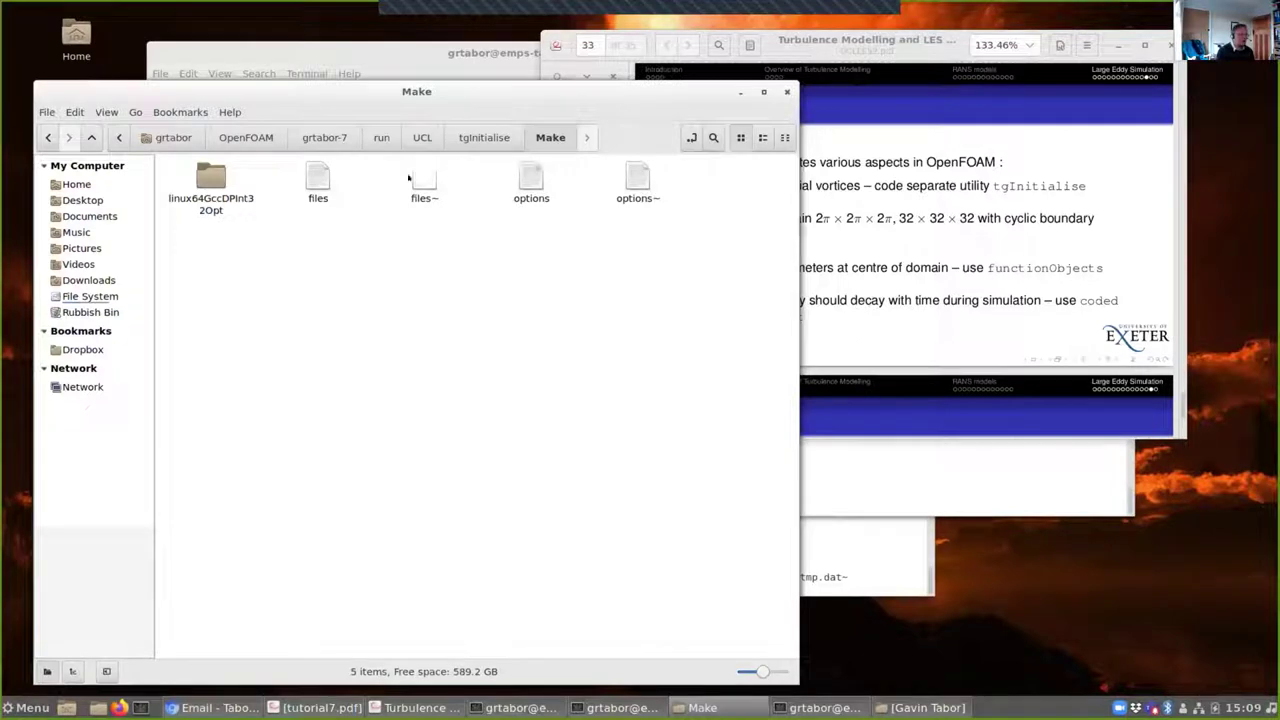
{"action": "right_click", "coordinate": [323, 177]}
{"action": "mouse_move", "coordinate": [380, 207]}
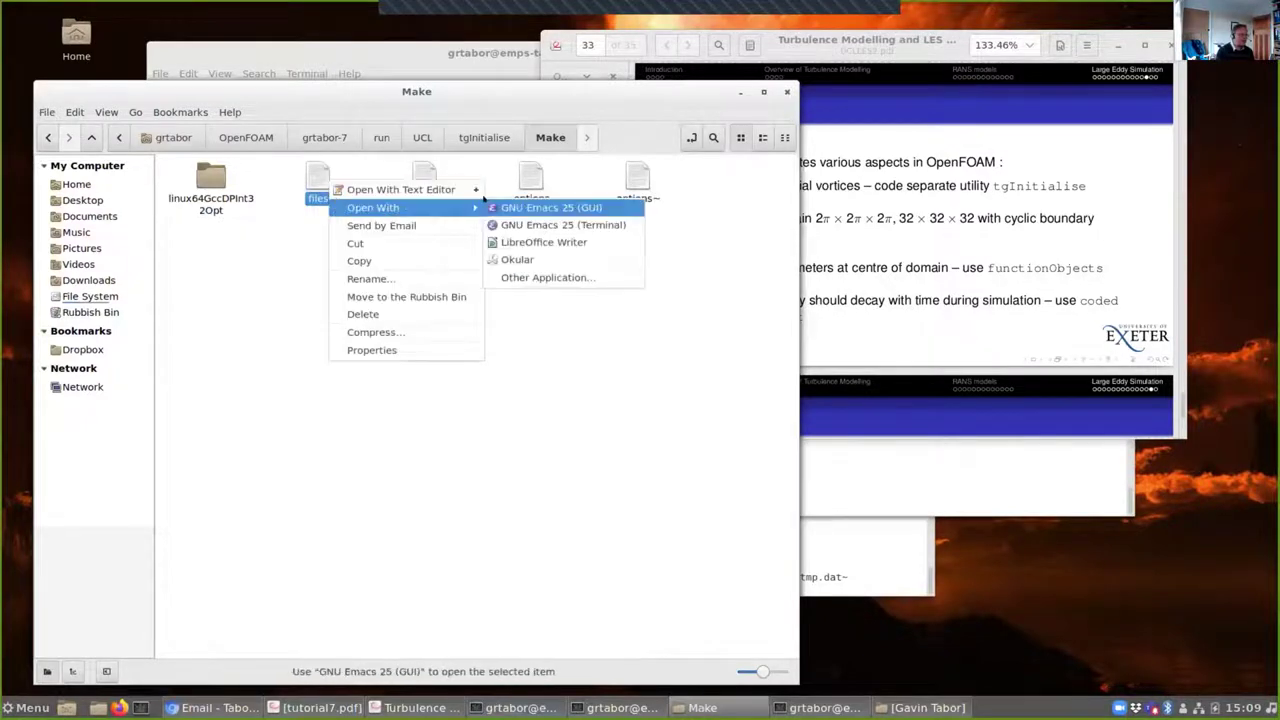
{"action": "left_click", "coordinate": [535, 207]}
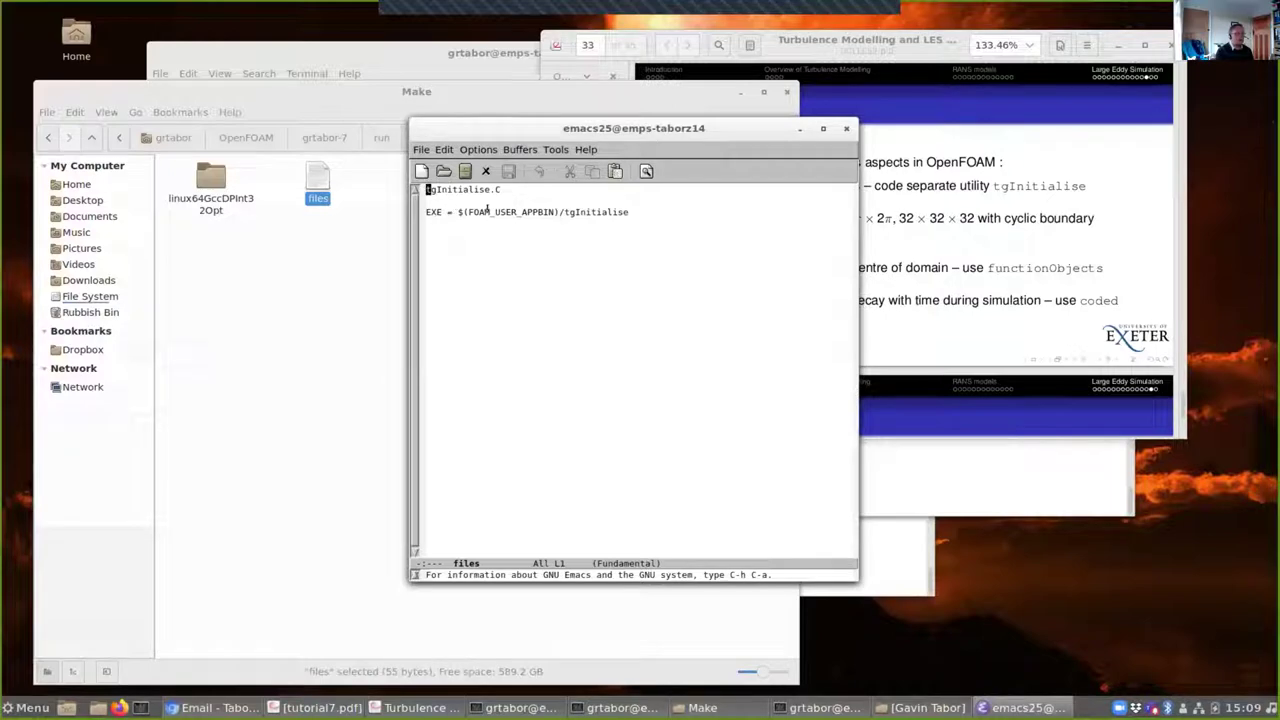
{"action": "left_click_drag", "start_coordinate": [494, 212], "coordinate": [513, 212]}
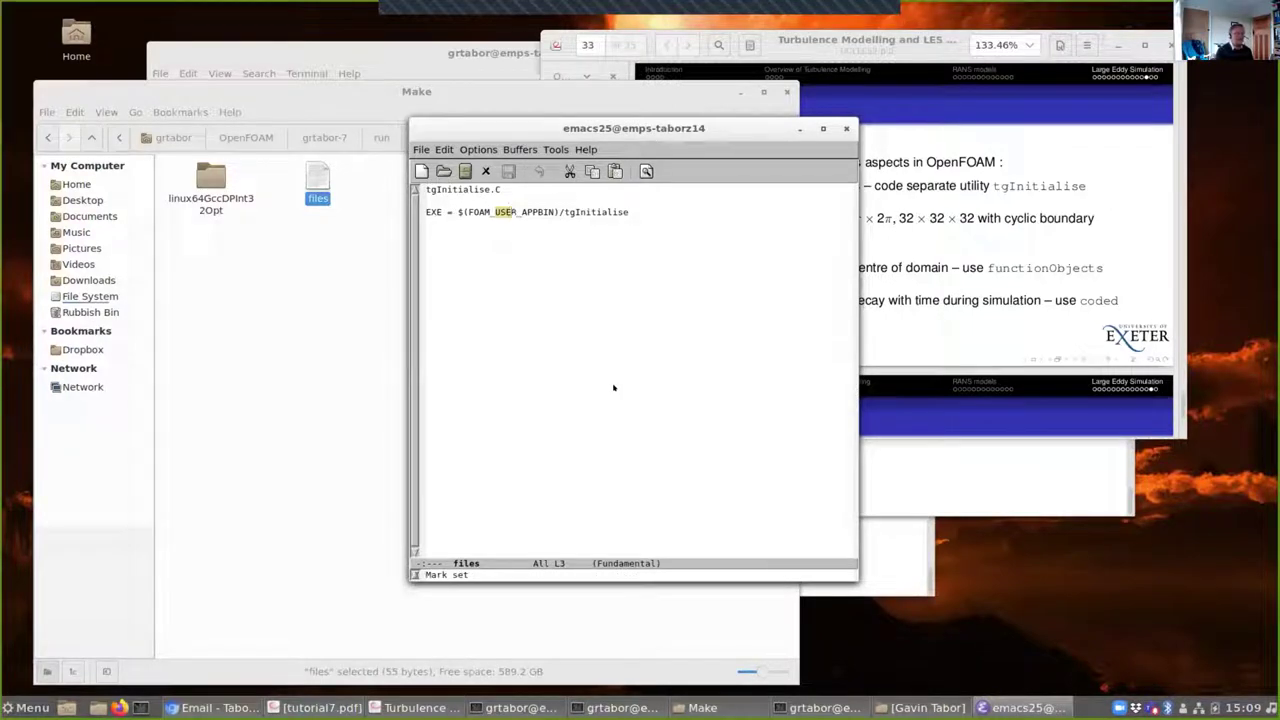
{"action": "left_click", "coordinate": [846, 128]}
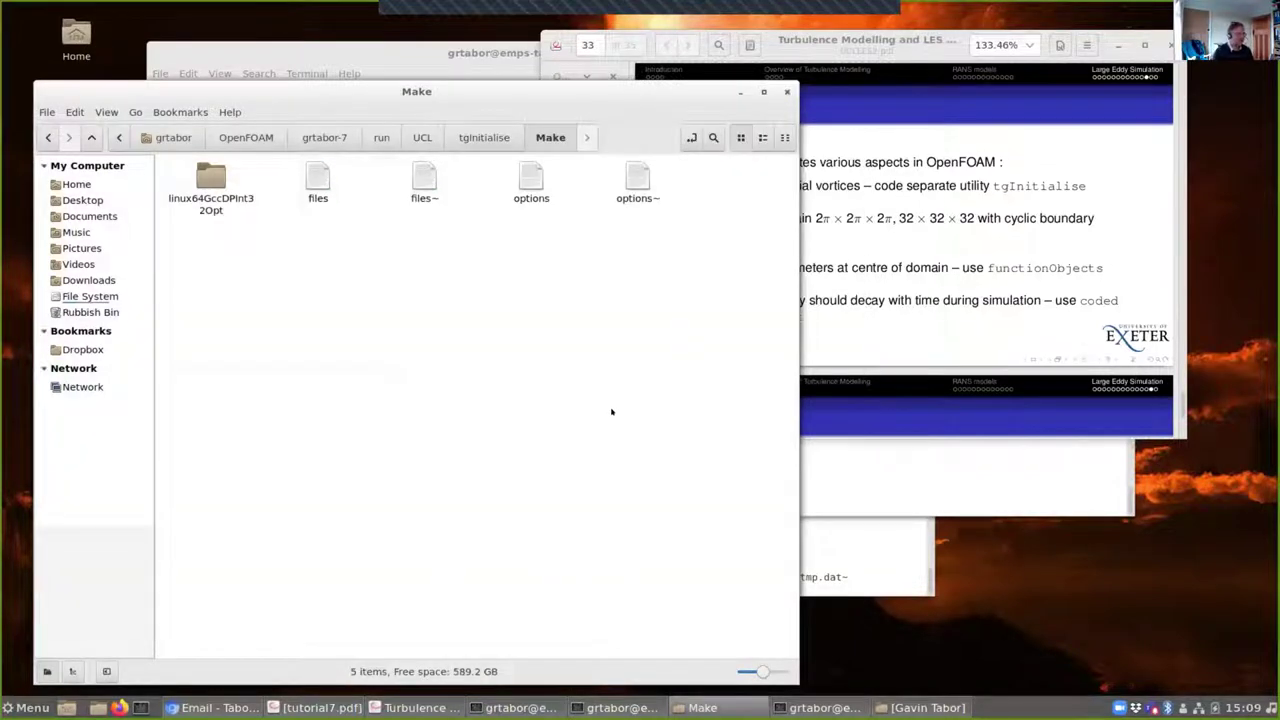
Step: Open tgInitialise.C from the tgInitialise folder in GNU Emacs (GUI) and go to the code that reads field U
{"action": "left_click", "coordinate": [484, 137]}
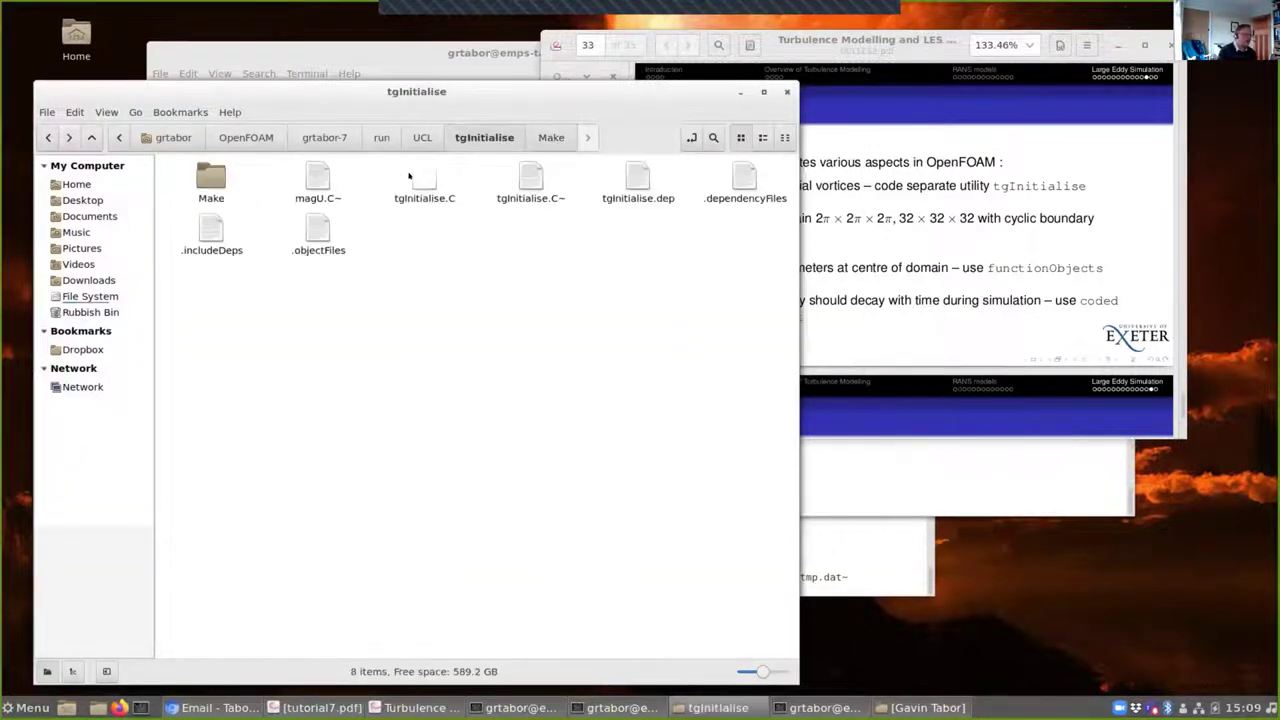
{"action": "left_click", "coordinate": [412, 176]}
{"action": "right_click", "coordinate": [420, 180]}
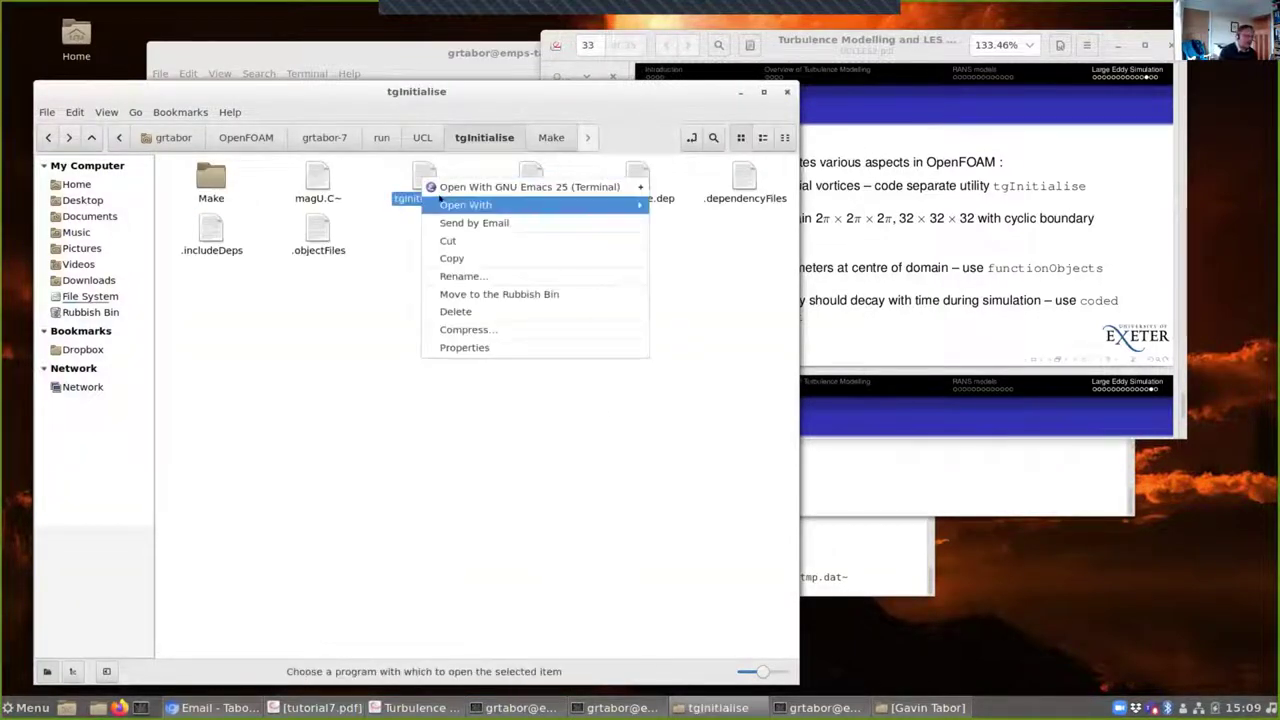
{"action": "mouse_move", "coordinate": [622, 197]}
{"action": "left_click", "coordinate": [665, 204]}
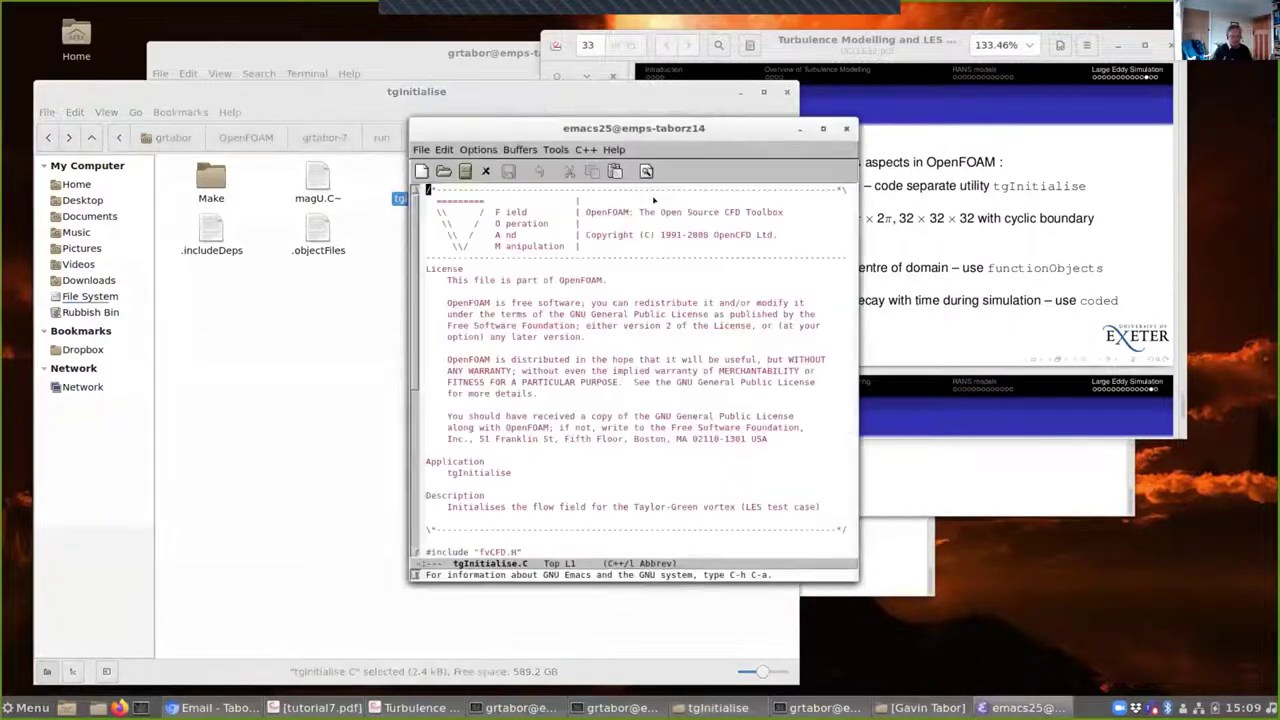
{"action": "scroll", "coordinate": [690, 270], "scroll_direction": "down", "scroll_amount": 9}
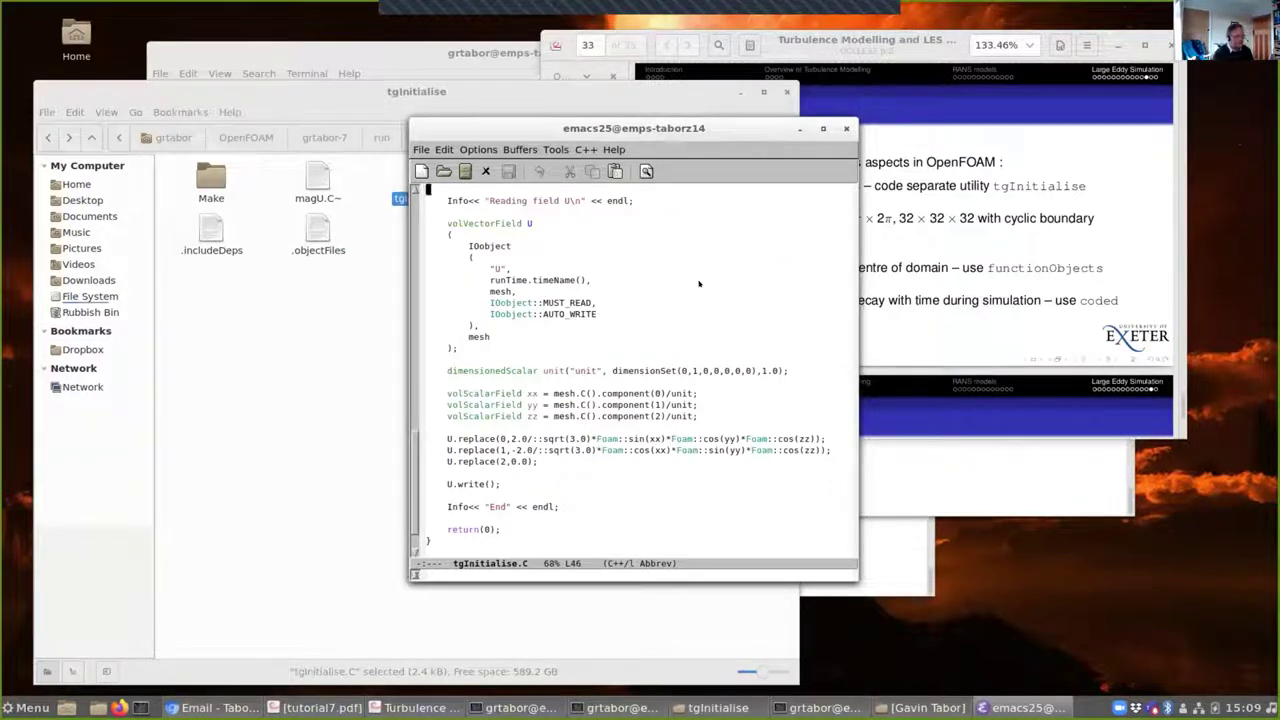
Step: Examine the volVectorField U definition in tgInitialise.C, including its MUST_READ and AUTO_WRITE options
{"action": "scroll", "coordinate": [600, 295], "scroll_direction": "up", "scroll_amount": 1}
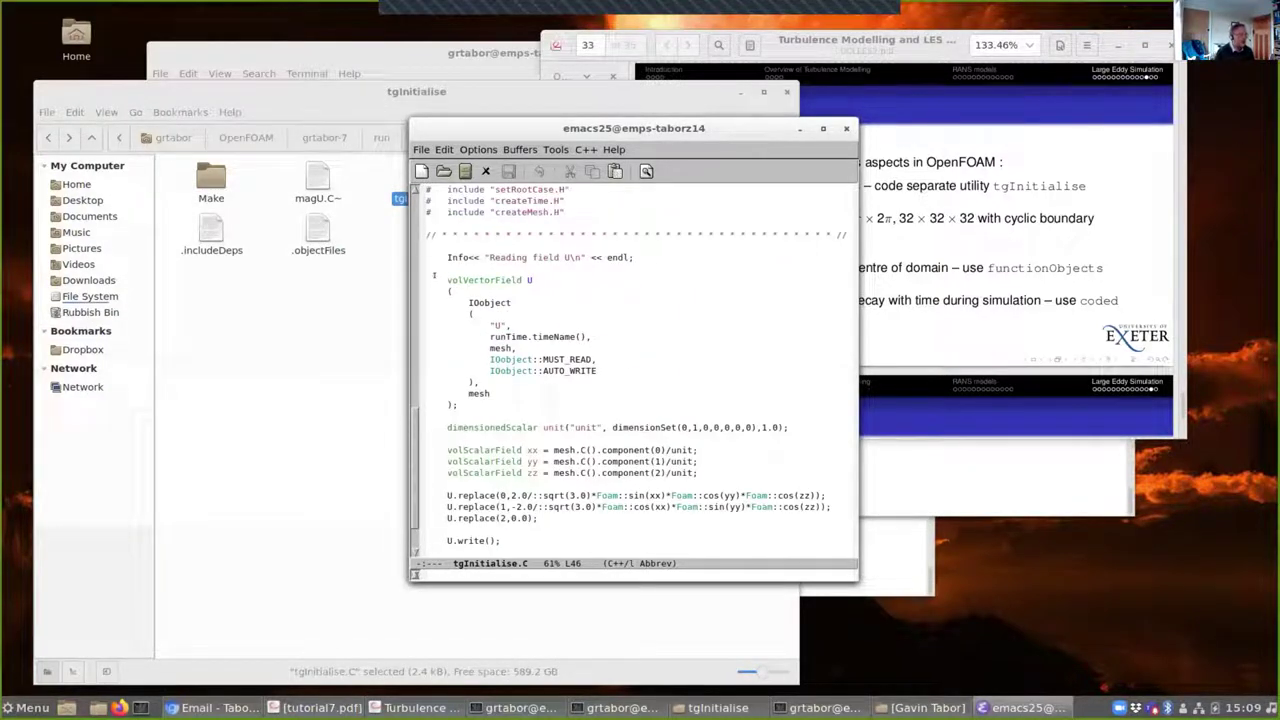
{"action": "left_click_drag", "start_coordinate": [437, 281], "coordinate": [460, 404]}
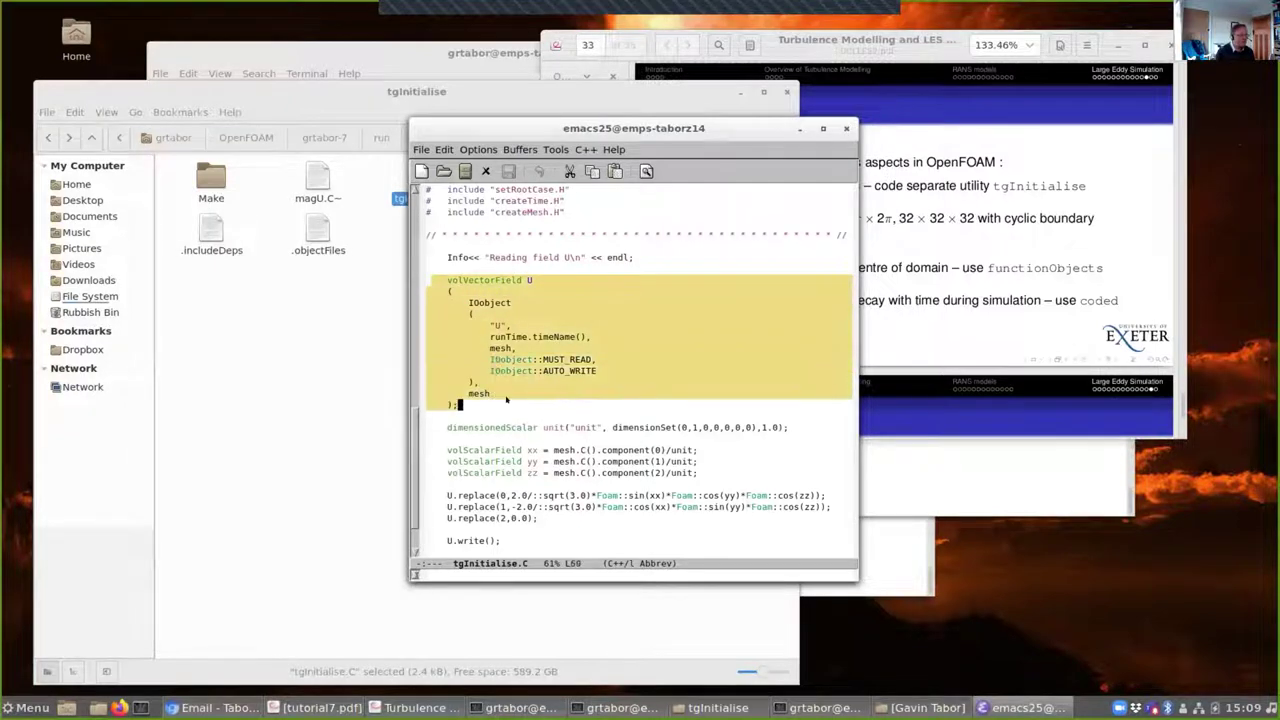
{"action": "left_click", "coordinate": [531, 281]}
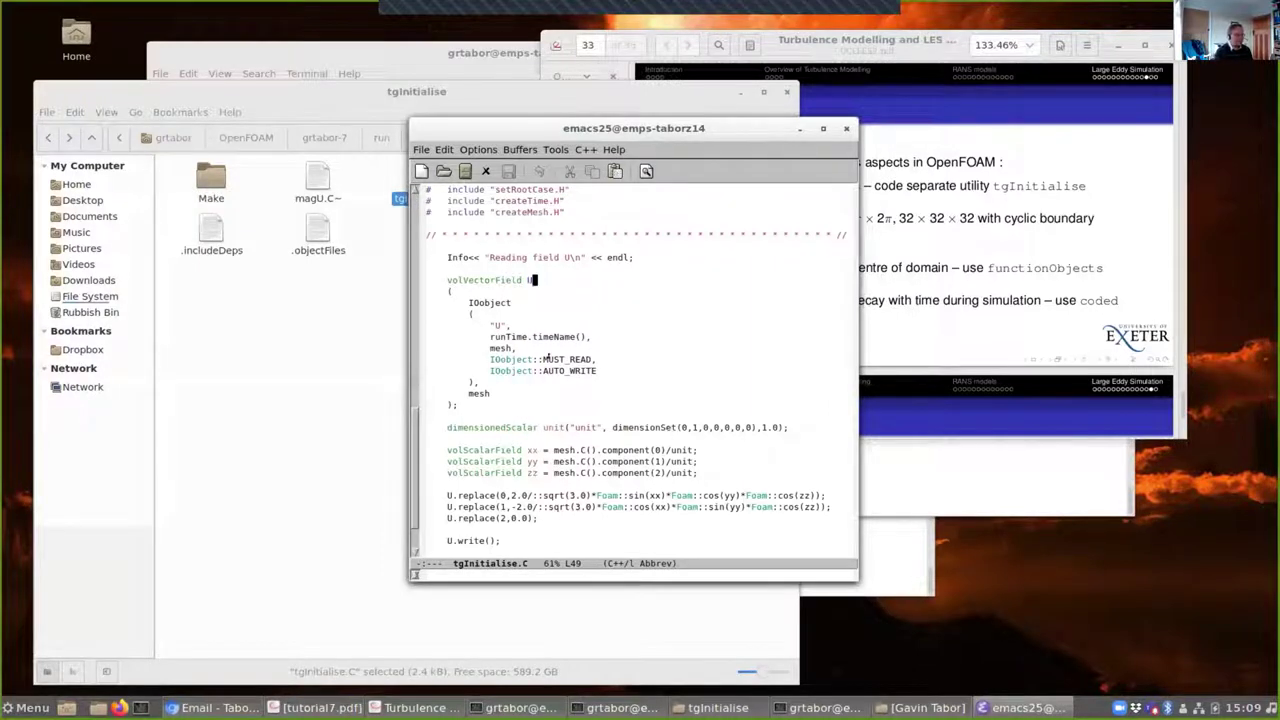
{"action": "left_click_drag", "start_coordinate": [546, 359], "coordinate": [596, 371]}
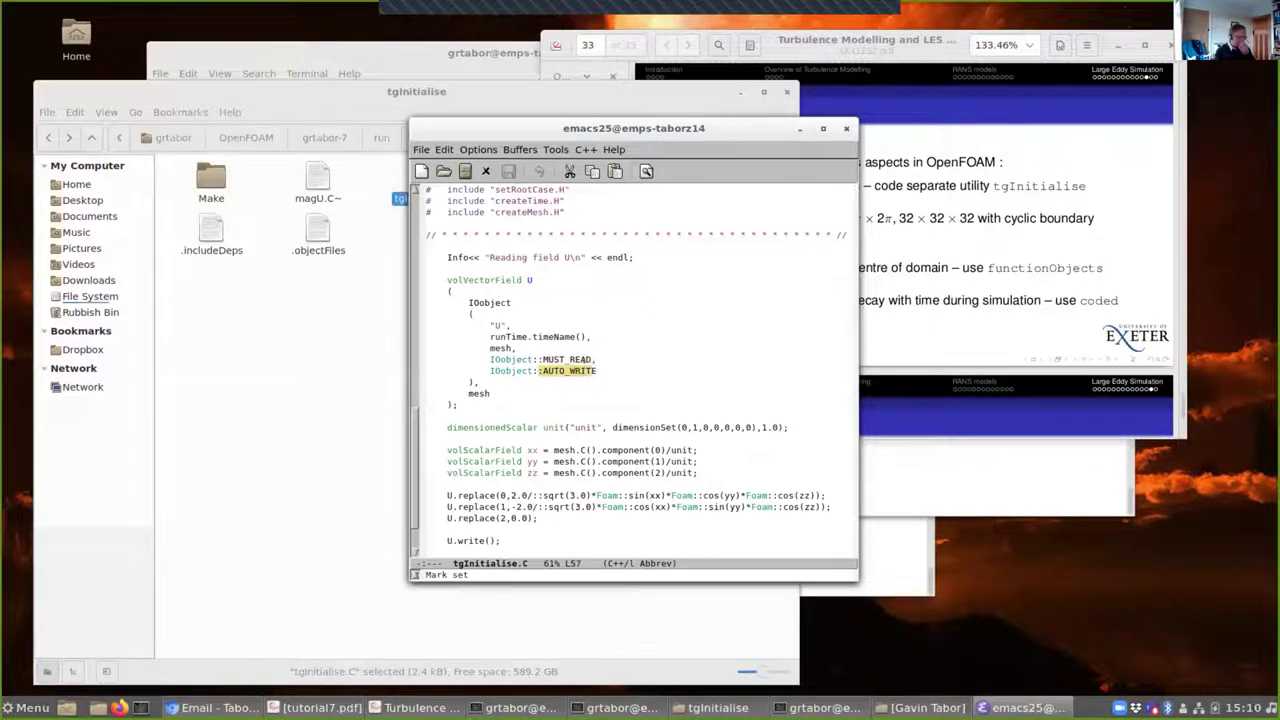
{"action": "left_click", "coordinate": [612, 358]}
{"action": "scroll", "coordinate": [613, 356], "scroll_direction": "down", "scroll_amount": 1}
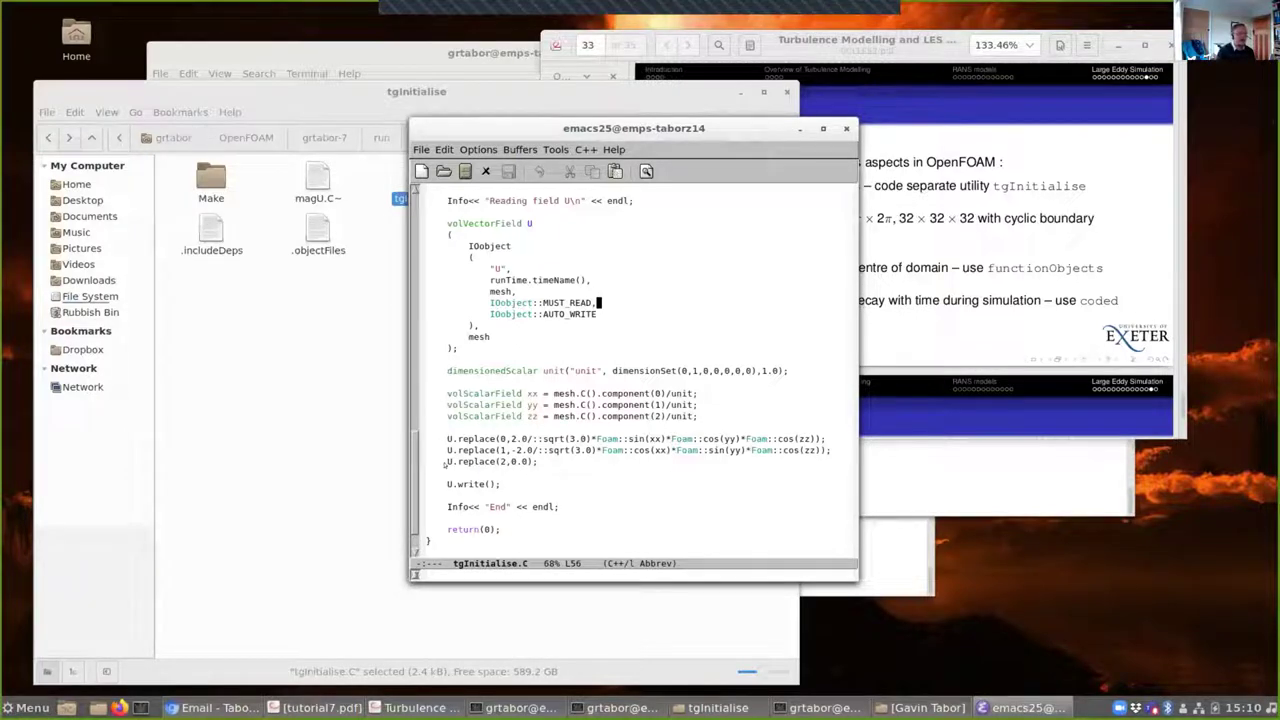
Step: Place the tgInitialise.C window beside the lecture slides and bring up the Taylor-Green Vortex slide with the velocity equations
{"action": "left_click_drag", "start_coordinate": [624, 128], "coordinate": [401, 145]}
{"action": "left_click", "coordinate": [818, 48]}
{"action": "scroll", "coordinate": [851, 273], "scroll_direction": "up", "scroll_amount": 4}
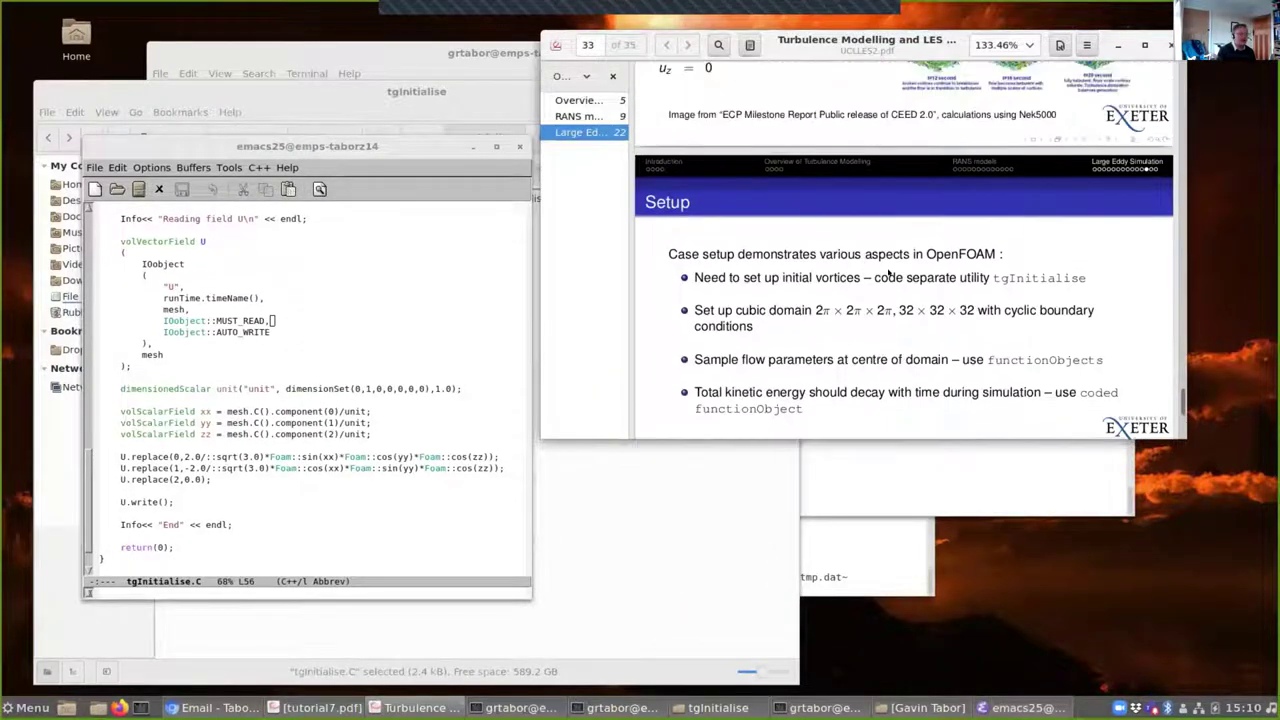
{"action": "scroll", "coordinate": [851, 273], "scroll_direction": "up", "scroll_amount": 1}
{"action": "scroll", "coordinate": [729, 212], "scroll_direction": "up", "scroll_amount": 1}
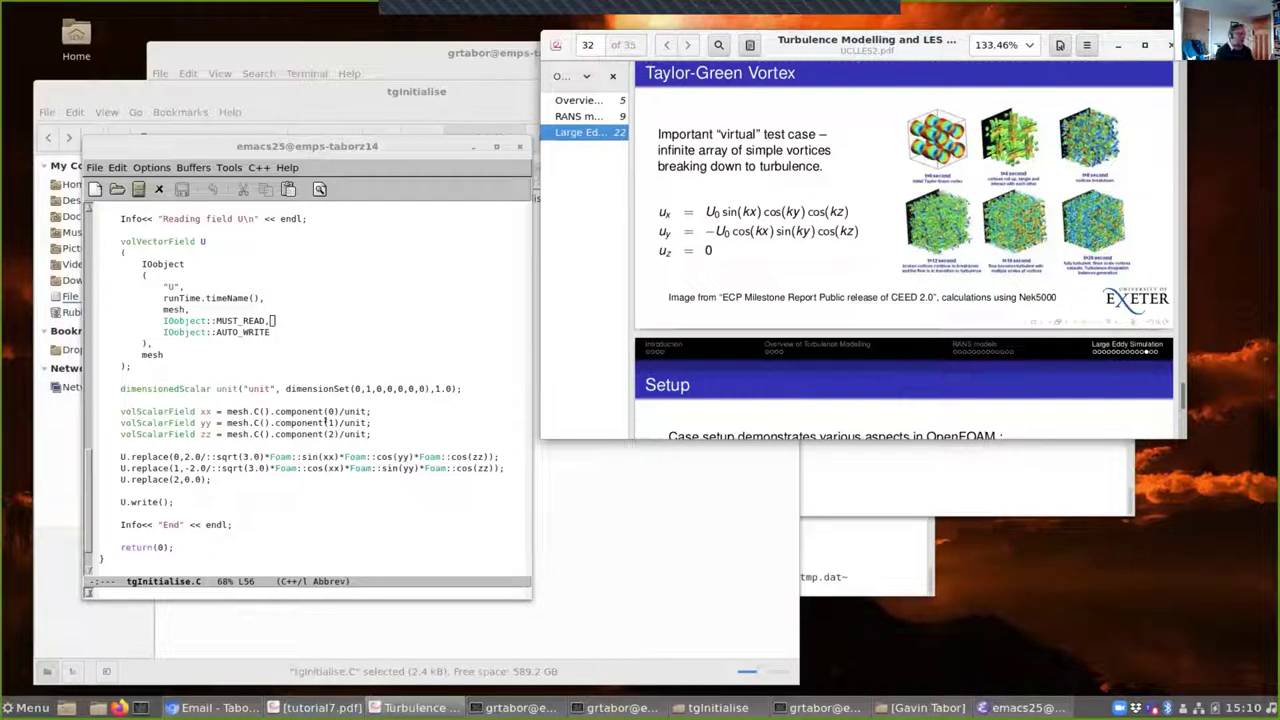
Step: Compare the sine and cosine terms of the U.replace lines in tgInitialise.C with the velocity equations on the slide
{"action": "left_click_drag", "start_coordinate": [291, 456], "coordinate": [441, 456]}
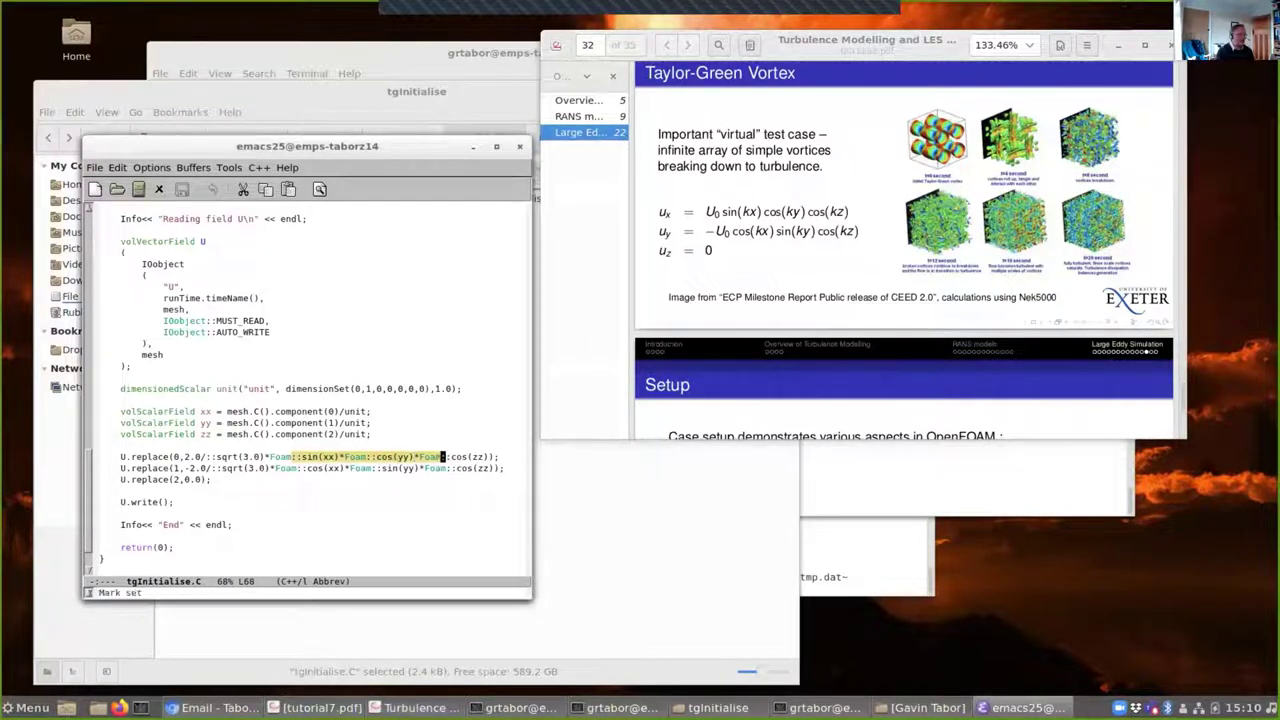
{"action": "key", "text": "alt+w"}
{"action": "left_click", "coordinate": [309, 456]}
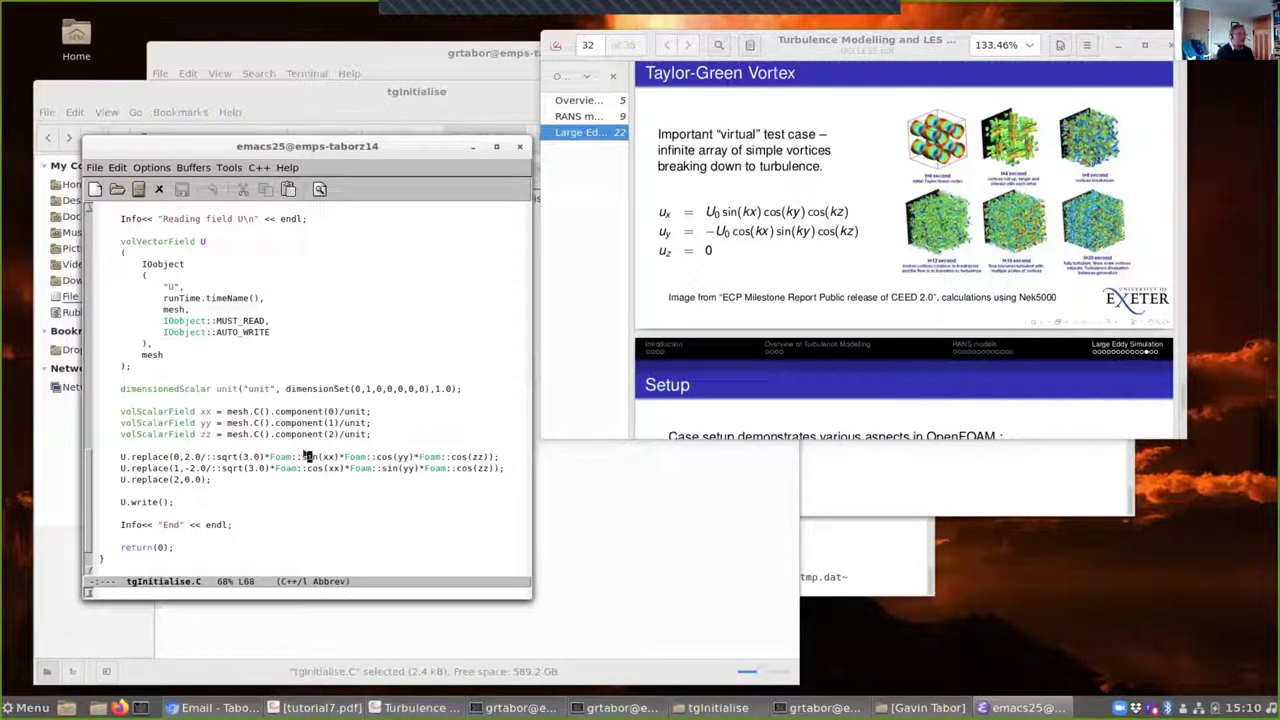
{"action": "double_click", "coordinate": [387, 456]}
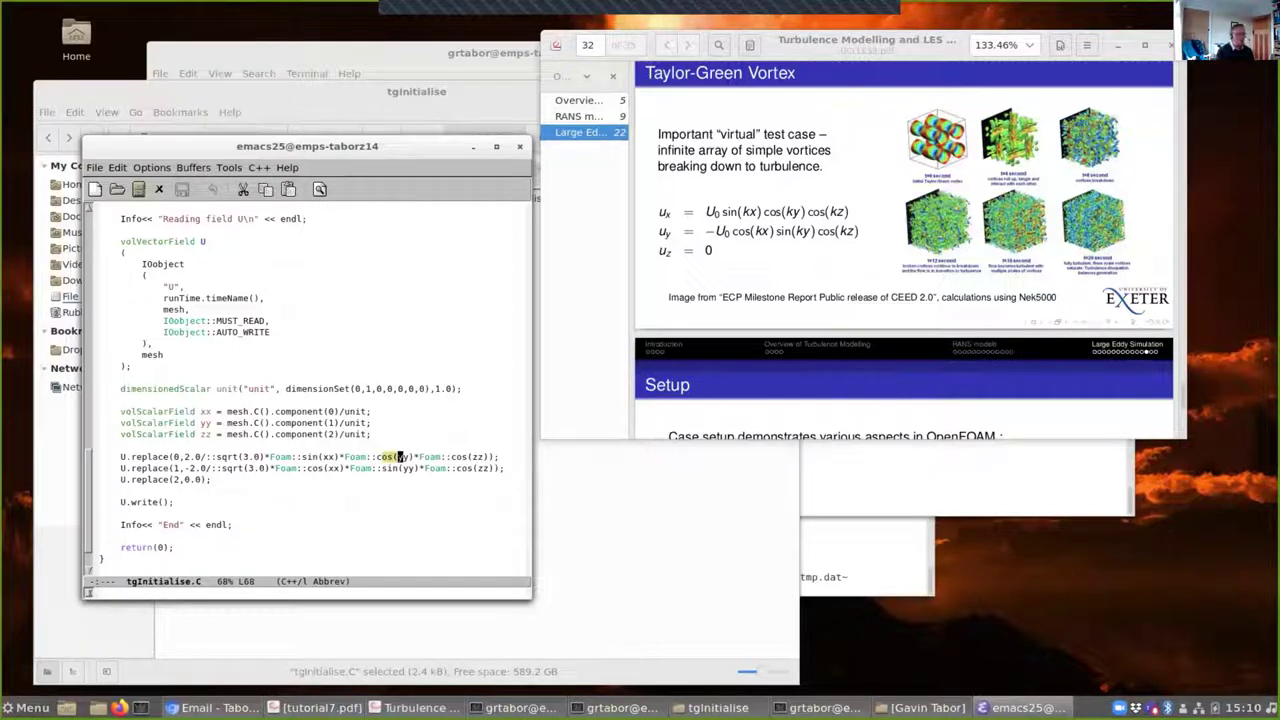
{"action": "key", "text": "alt+w"}
{"action": "double_click", "coordinate": [460, 456]}
{"action": "key", "text": "alt+w"}
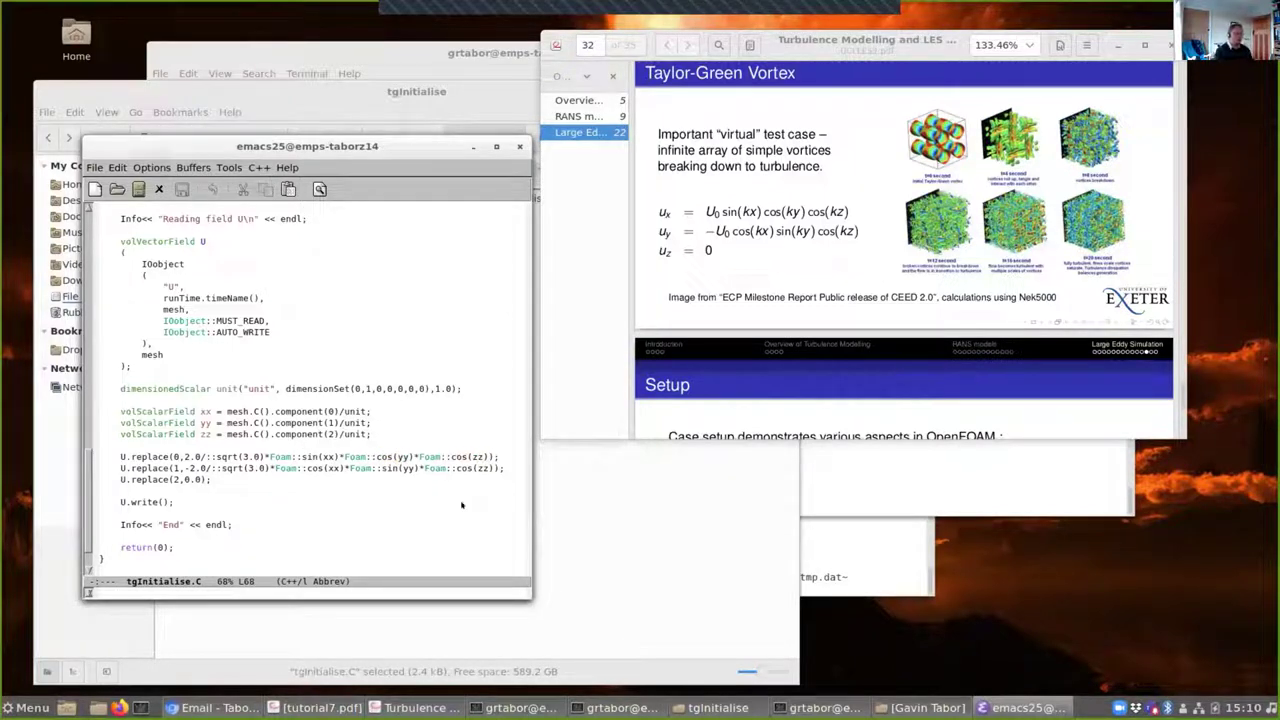
{"action": "left_click", "coordinate": [461, 503]}
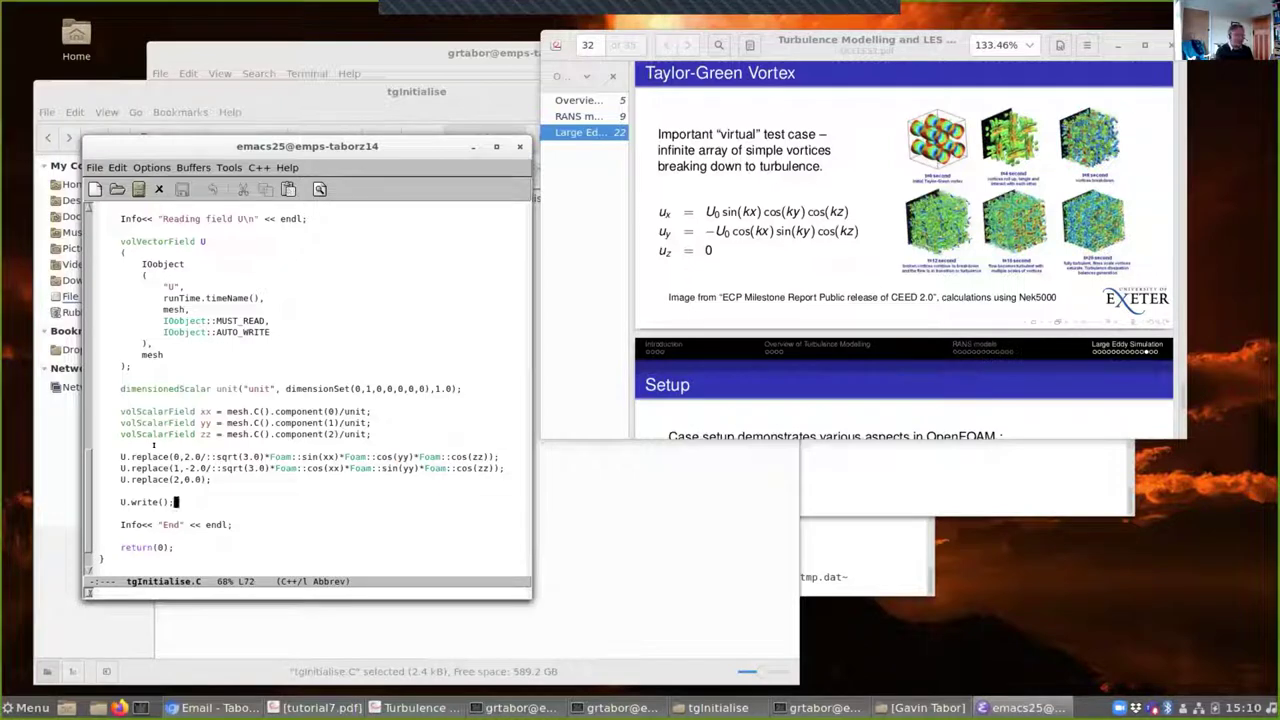
{"action": "left_click", "coordinate": [157, 456]}
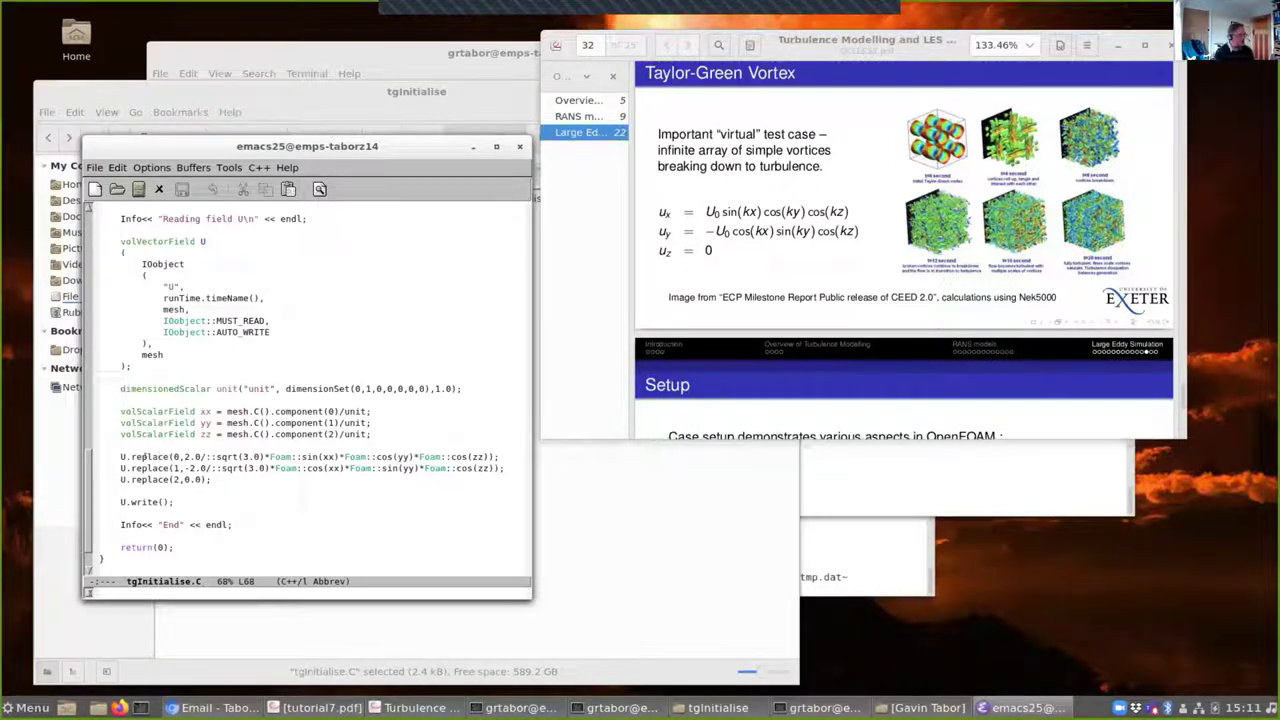
{"action": "key", "text": "Down"}
{"action": "key", "text": "Down"}
{"action": "key", "text": "Right"}
Step: Move the code window aside, open a terminal in the tgInitialise folder and load the OpenFOAM environment with of7
{"action": "left_click_drag", "start_coordinate": [262, 146], "coordinate": [983, 215]}
{"action": "left_click", "coordinate": [408, 345]}
{"action": "right_click", "coordinate": [408, 345]}
{"action": "left_click", "coordinate": [455, 388]}
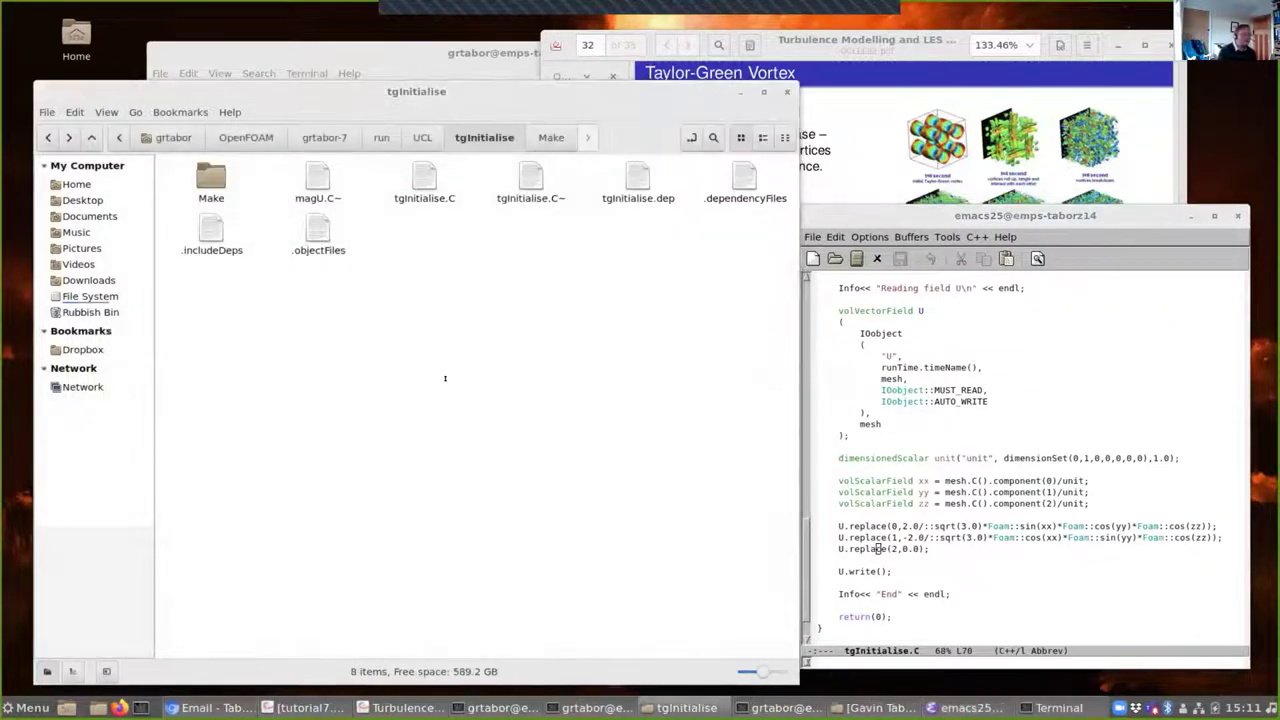
{"action": "type", "text": "of7"}
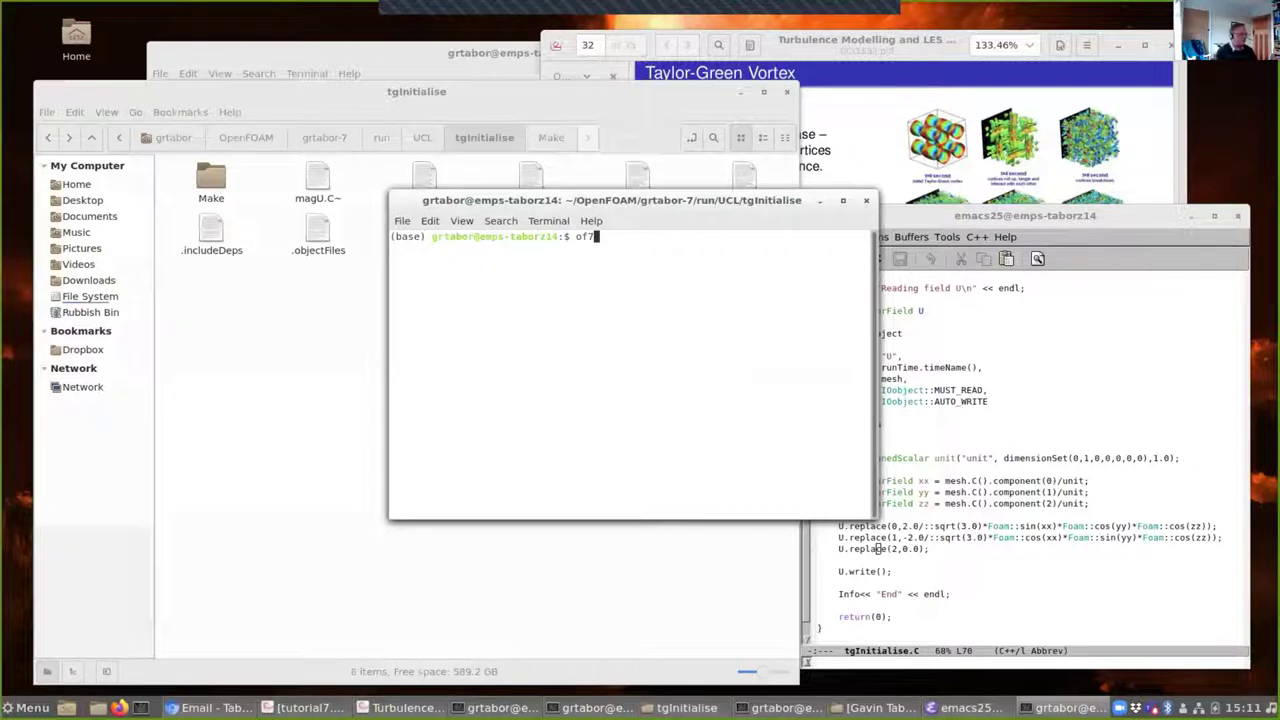
{"action": "key", "text": "Return"}
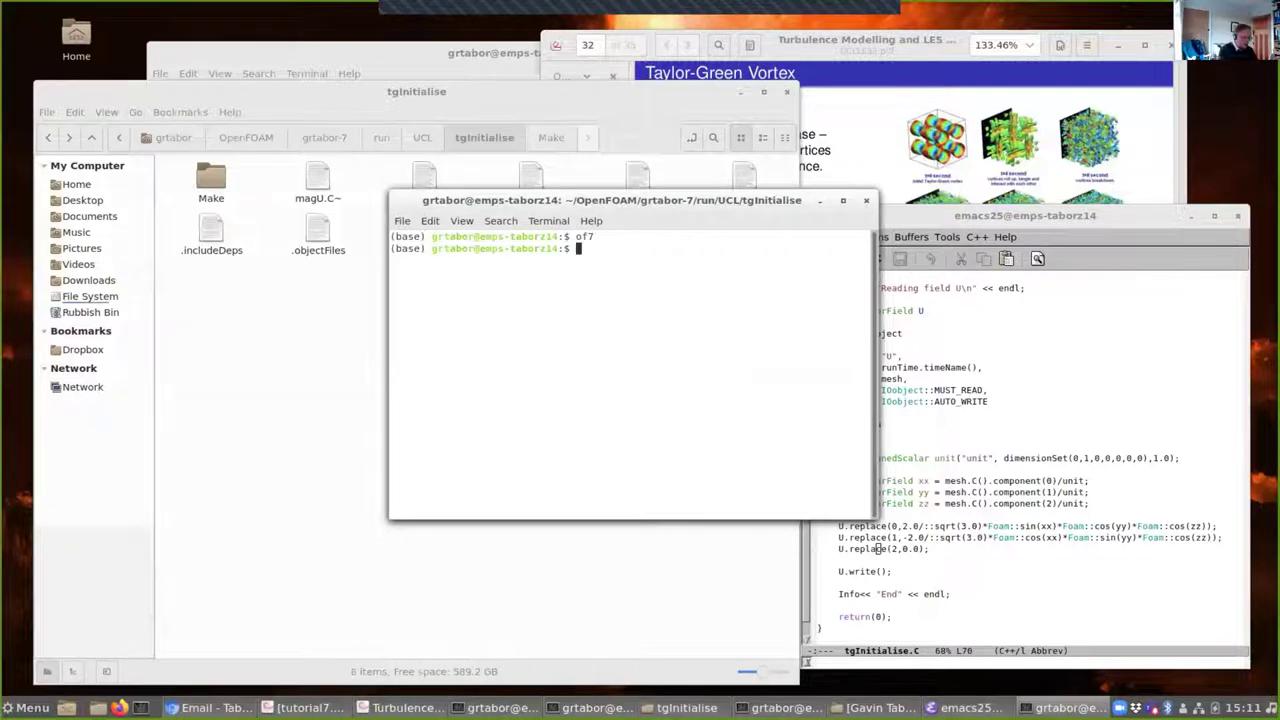
Step: Clean the tgInitialise build with wclean and compile the utility with wmake
{"action": "type", "text": "wcleamn"}
{"action": "key", "text": "BackSpace"}
{"action": "key", "text": "BackSpace"}
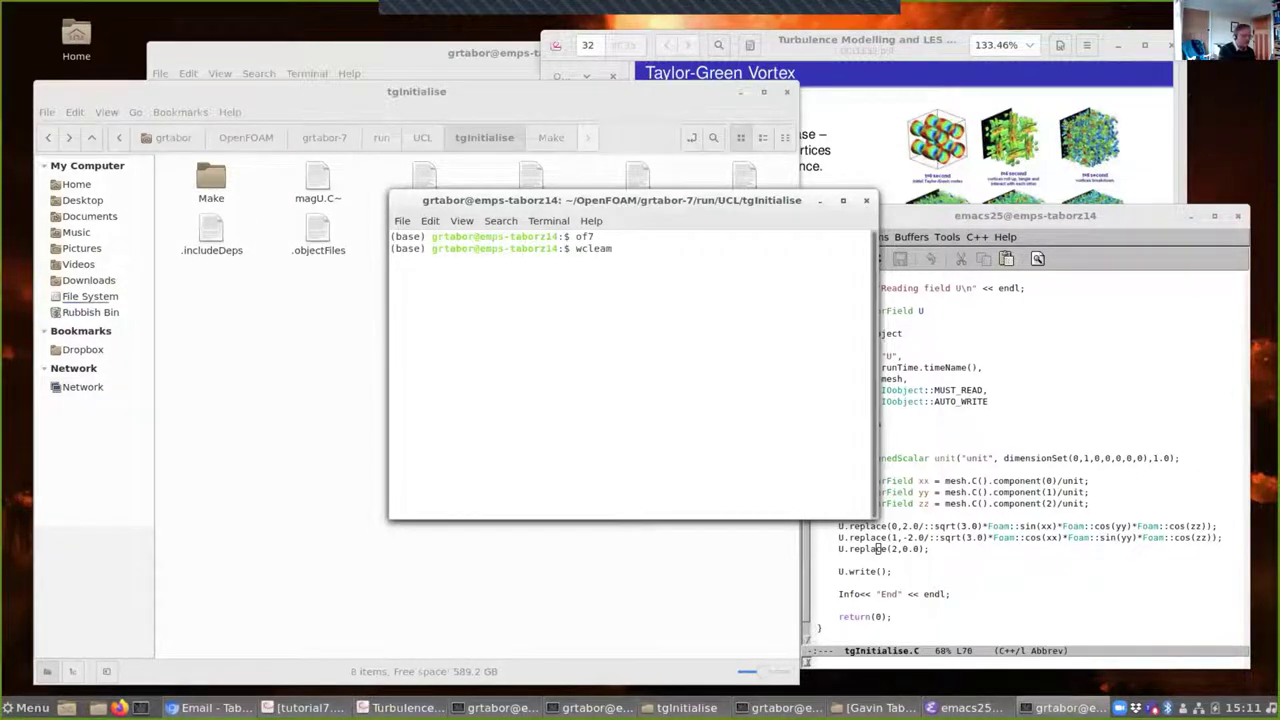
{"action": "type", "text": "n"}
{"action": "key", "text": "Return"}
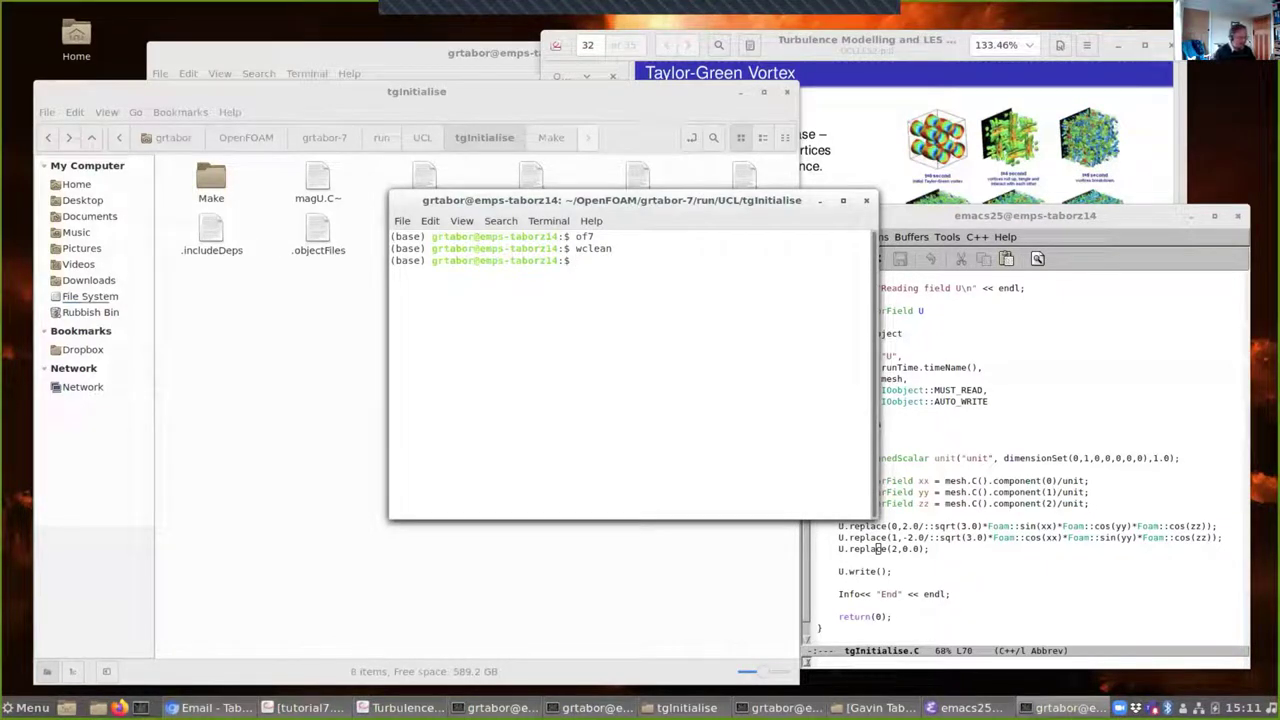
{"action": "type", "text": "wmake"}
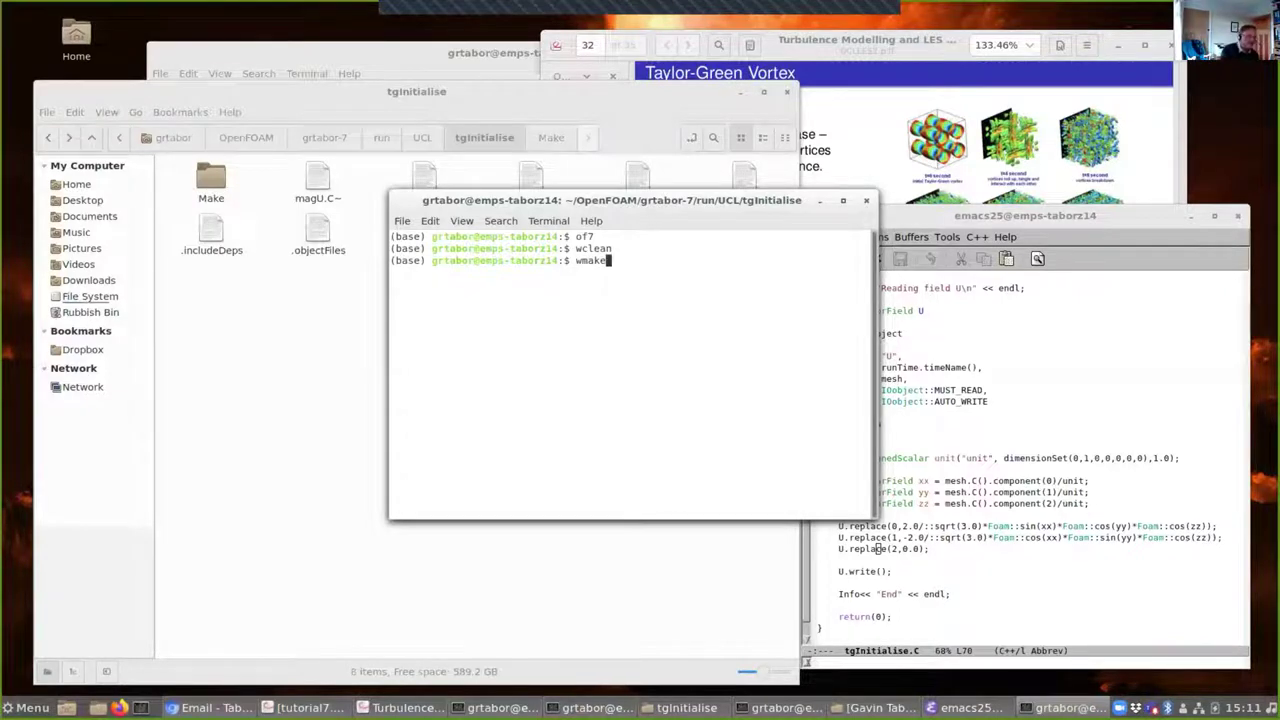
{"action": "key", "text": "Return"}
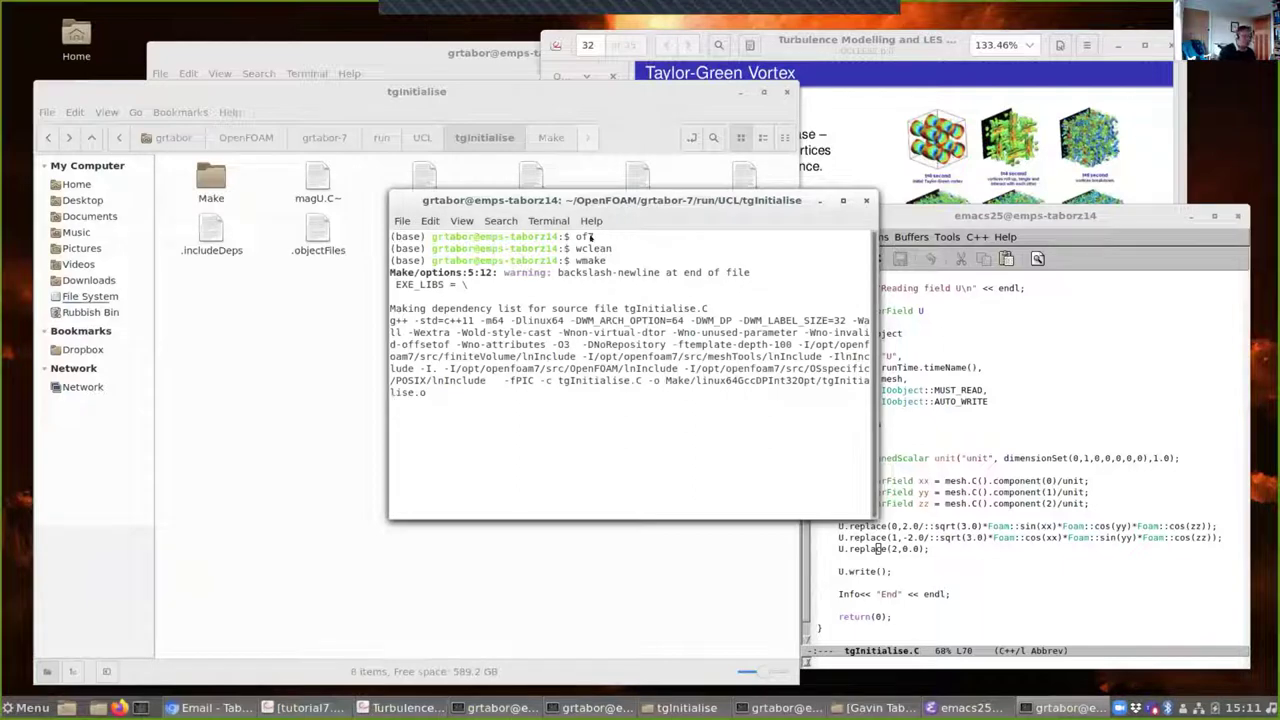
Step: Examine the end of the wmake output for the path of the compiled tgInitialise executable
{"action": "left_click_drag", "start_coordinate": [600, 200], "coordinate": [810, 153]}
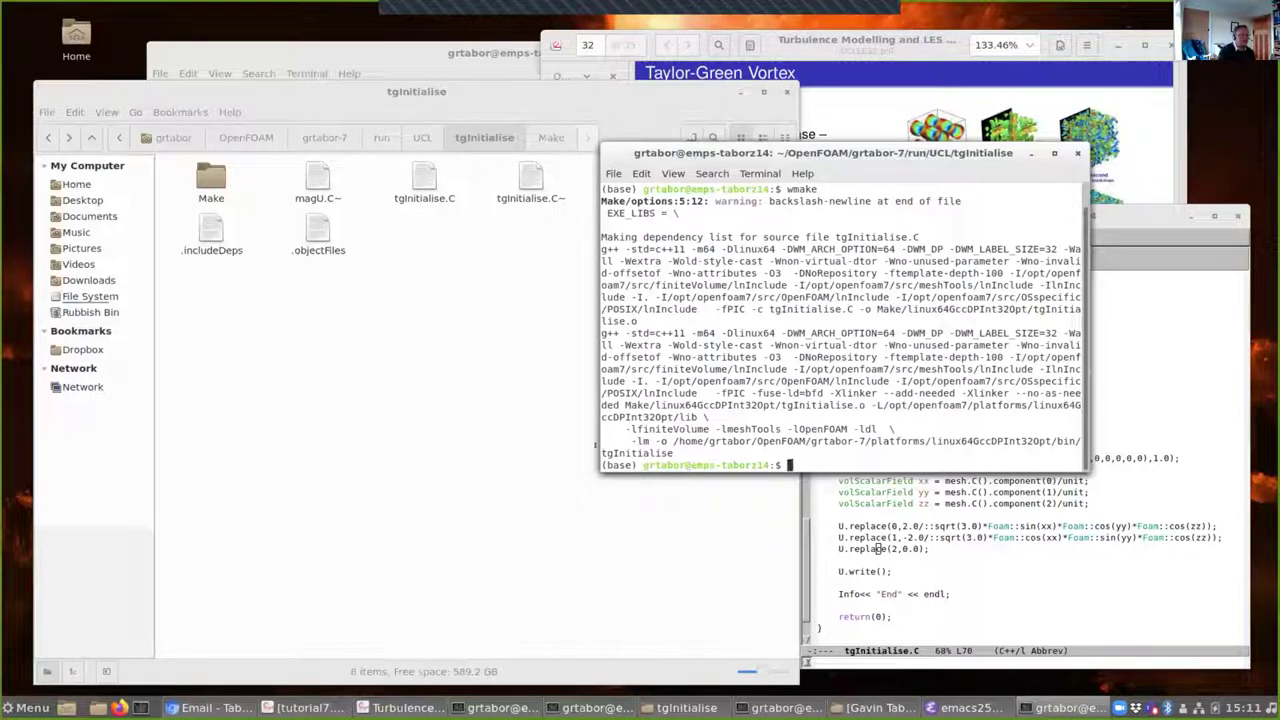
{"action": "left_click_drag", "start_coordinate": [604, 444], "coordinate": [790, 466]}
{"action": "left_click", "coordinate": [688, 442]}
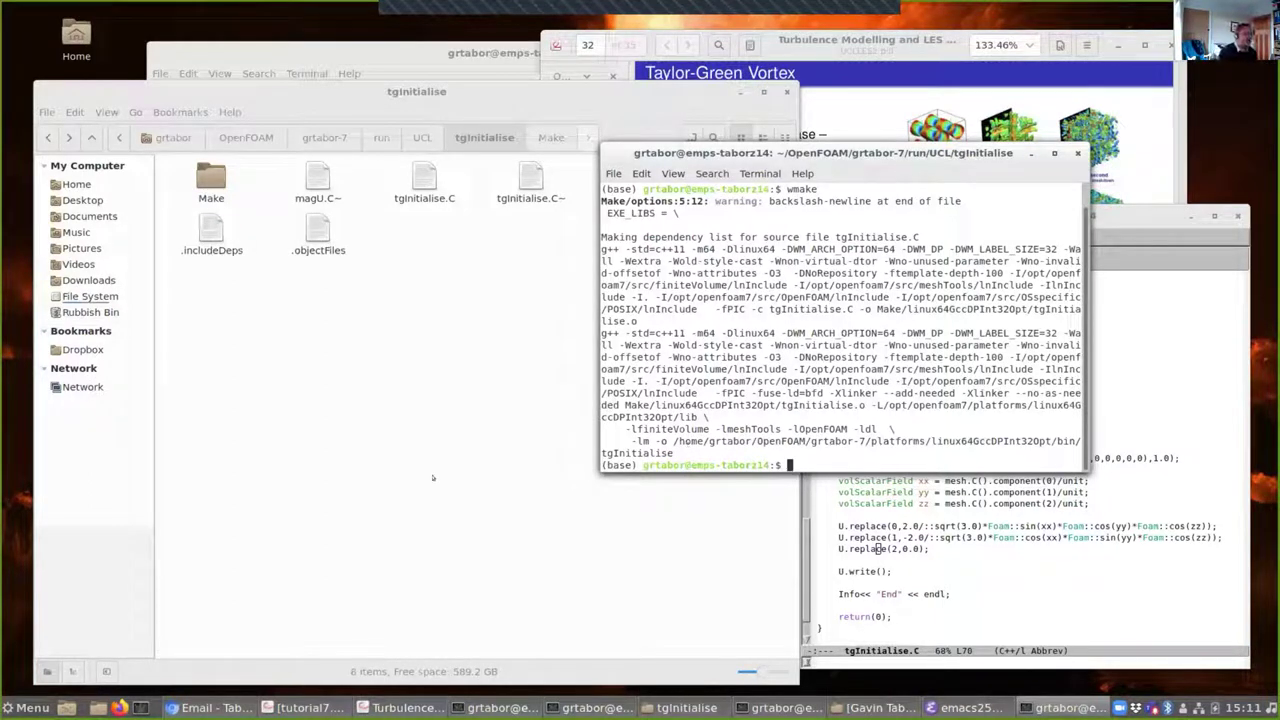
Step: Go to the taylorGreen case folder in the UCL directory, open a terminal there and load the OpenFOAM environment with of7
{"action": "left_click", "coordinate": [560, 290]}
{"action": "left_click", "coordinate": [423, 137]}
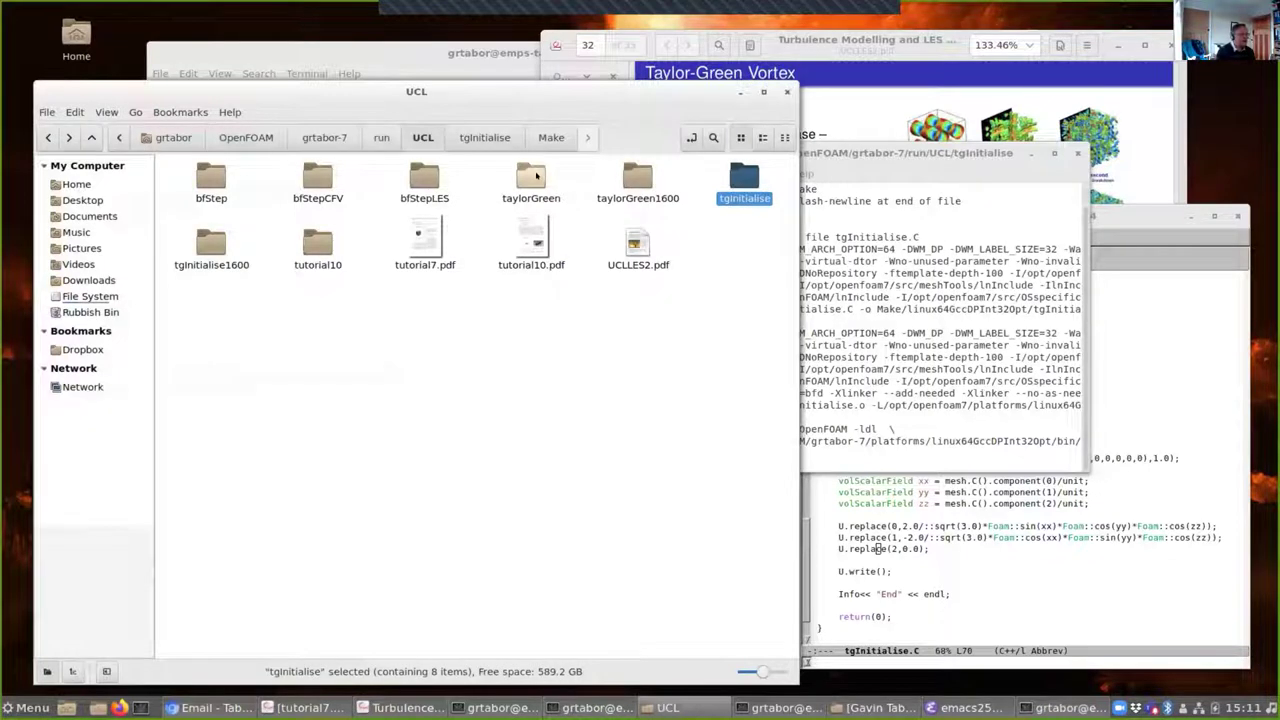
{"action": "double_click", "coordinate": [533, 178]}
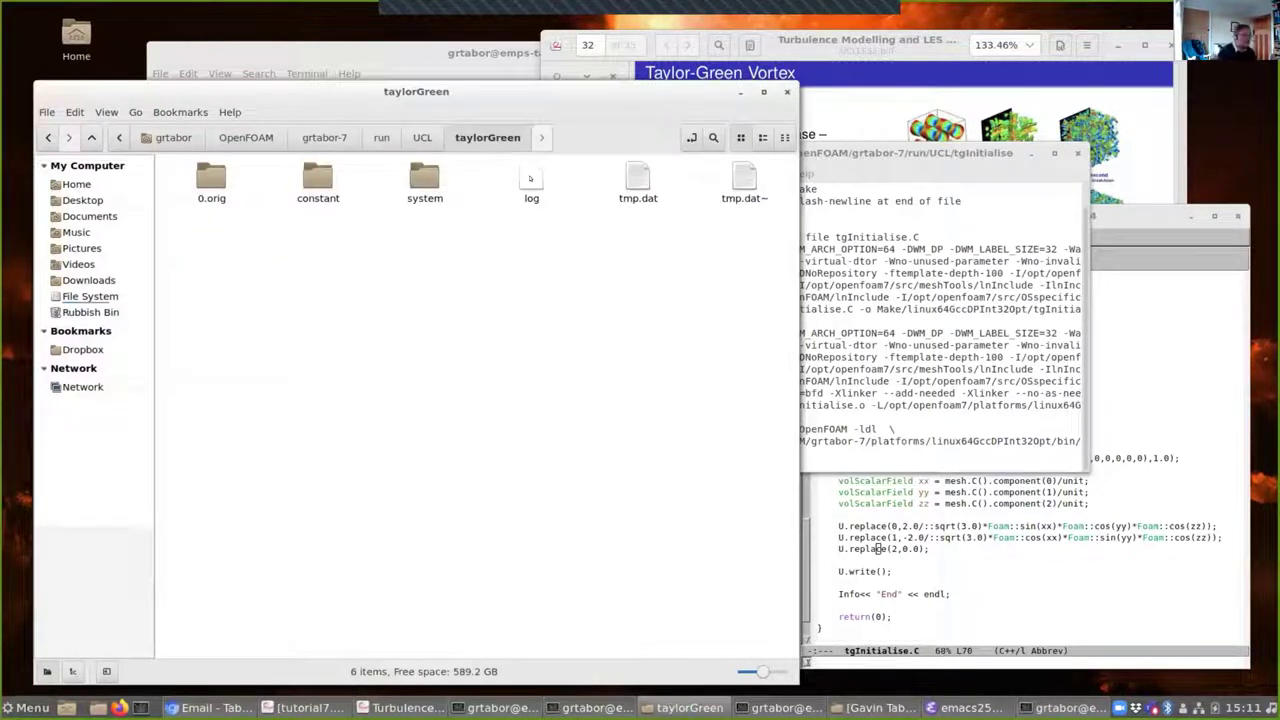
{"action": "right_click", "coordinate": [453, 304]}
{"action": "left_click", "coordinate": [506, 347]}
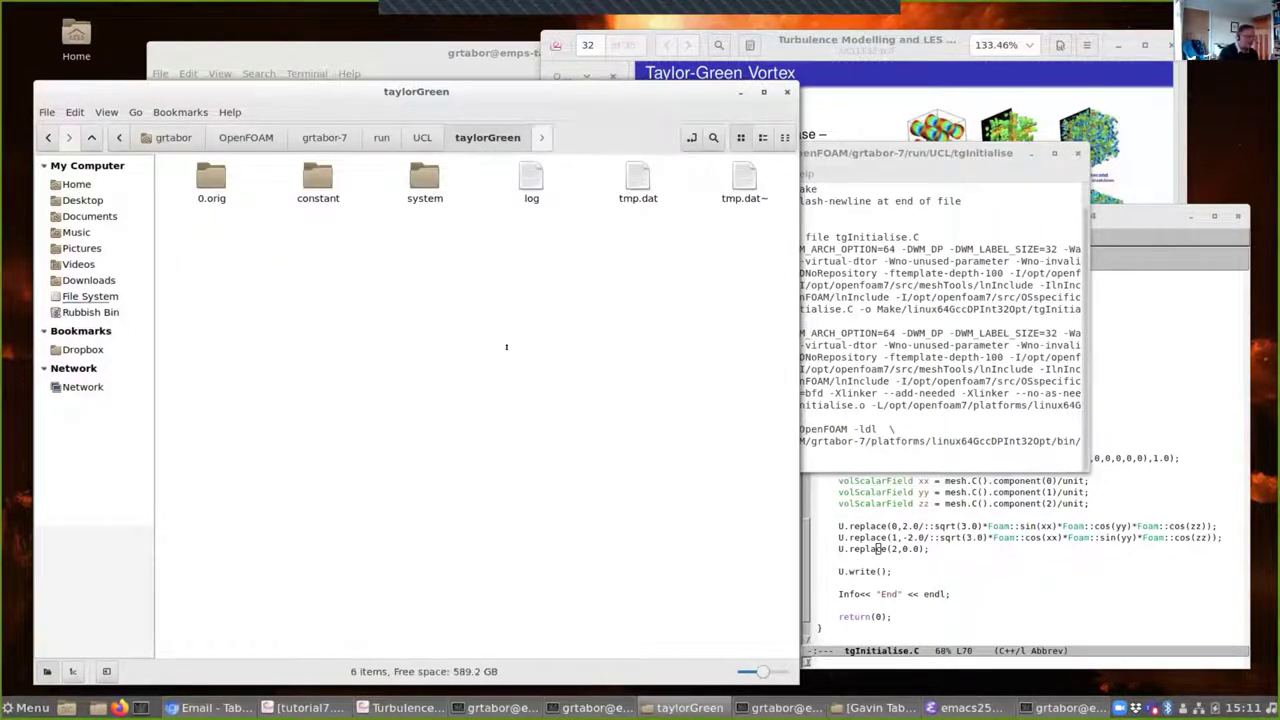
{"action": "type", "text": "of"}
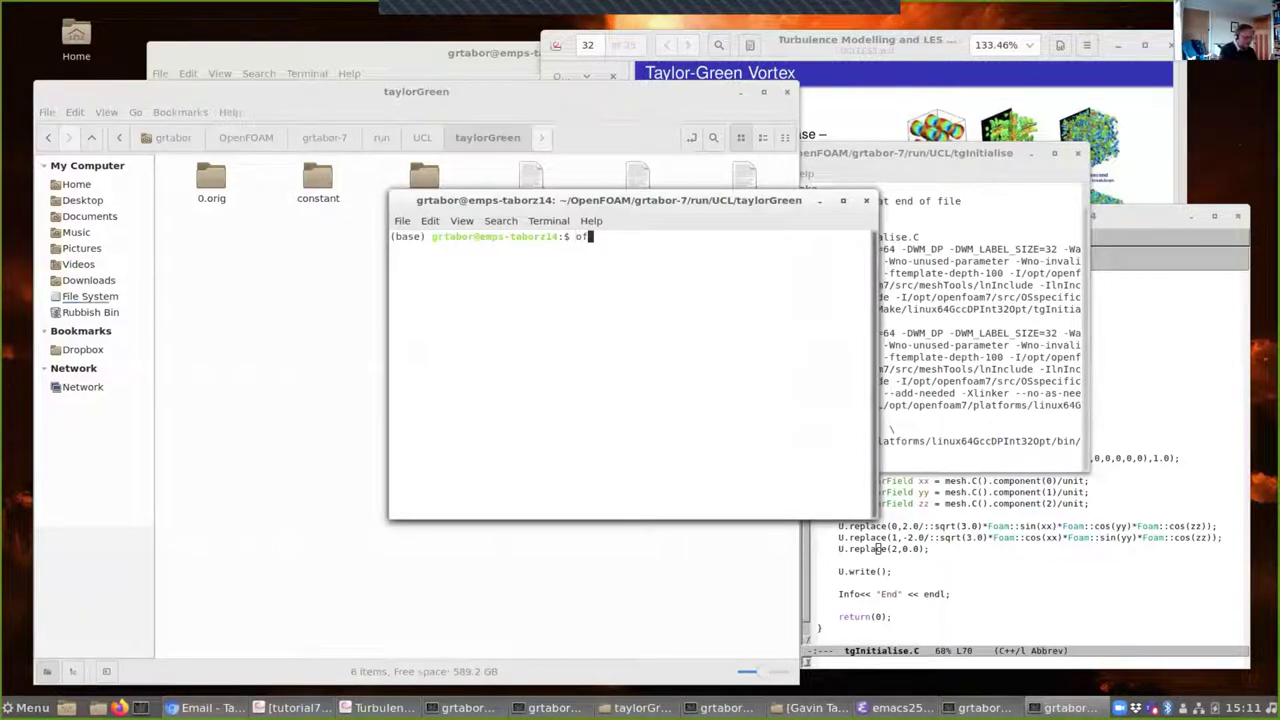
{"action": "type", "text": "7"}
{"action": "key", "text": "Return"}
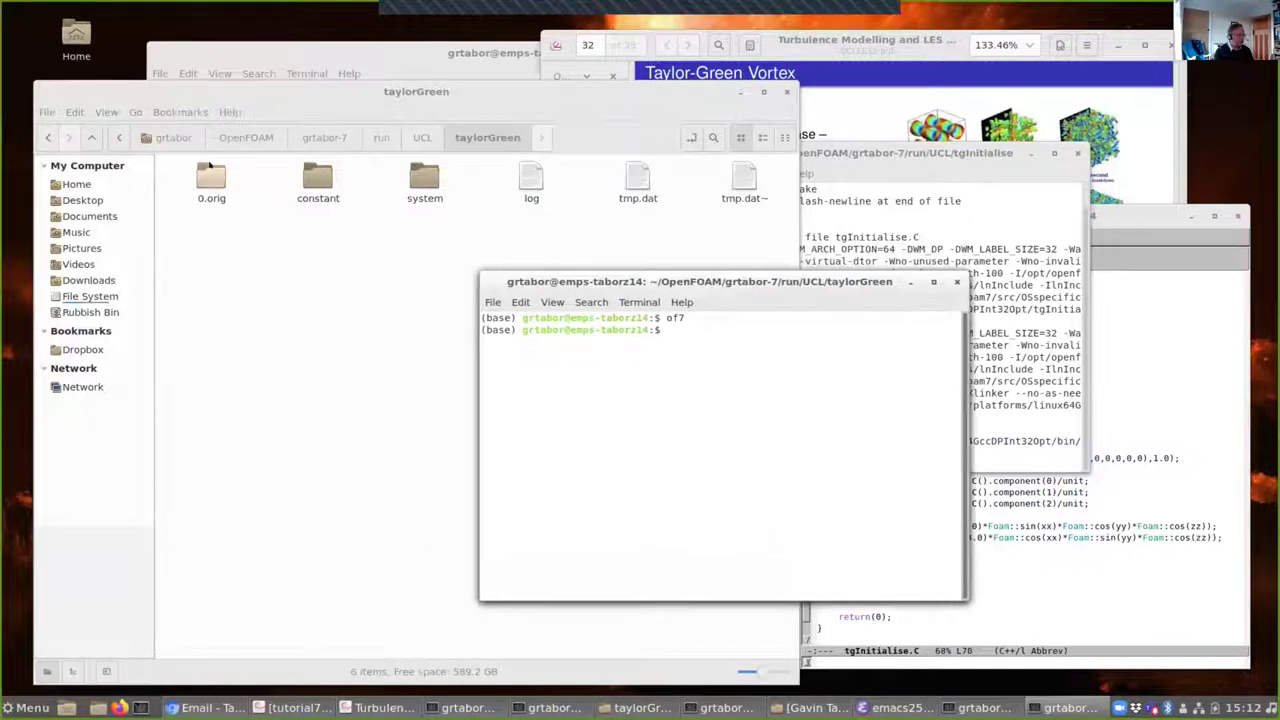
Step: Copy the 0.orig folder of the taylorGreen case recursively to a new folder named 0
{"action": "type", "text": "cp -r 0"}
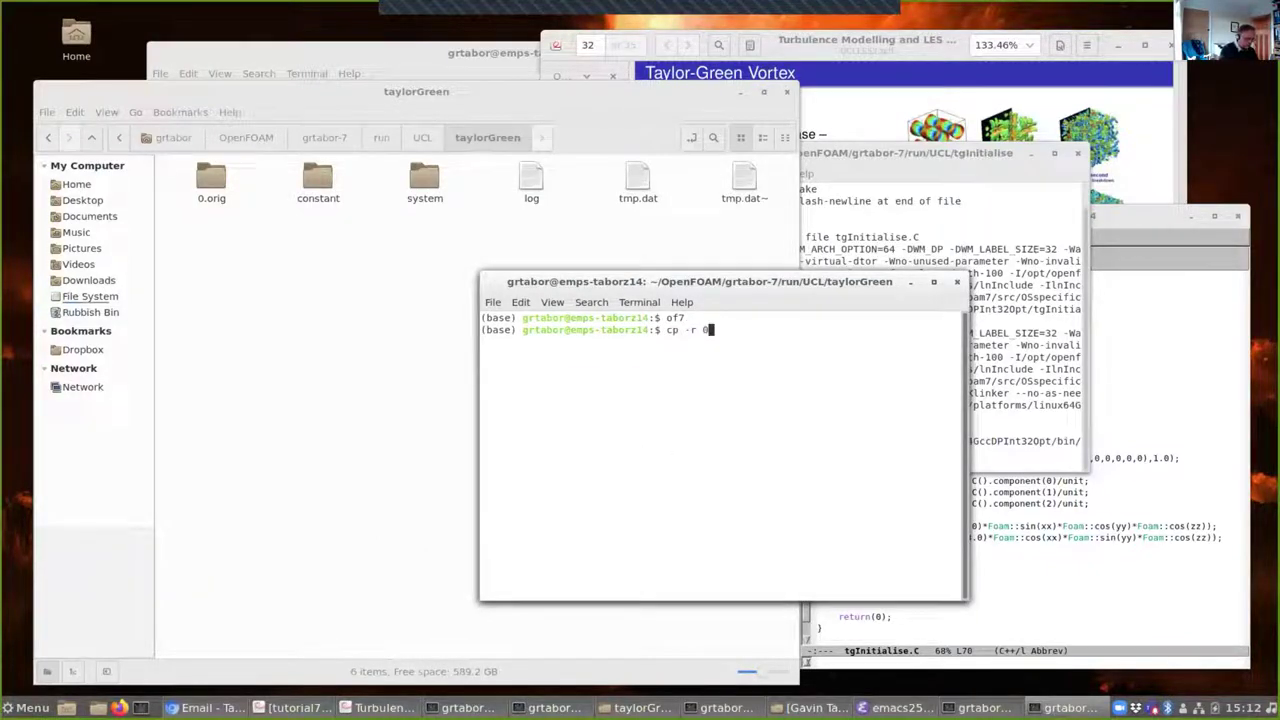
{"action": "type", "text": ".orig 0"}
{"action": "key", "text": "Return"}
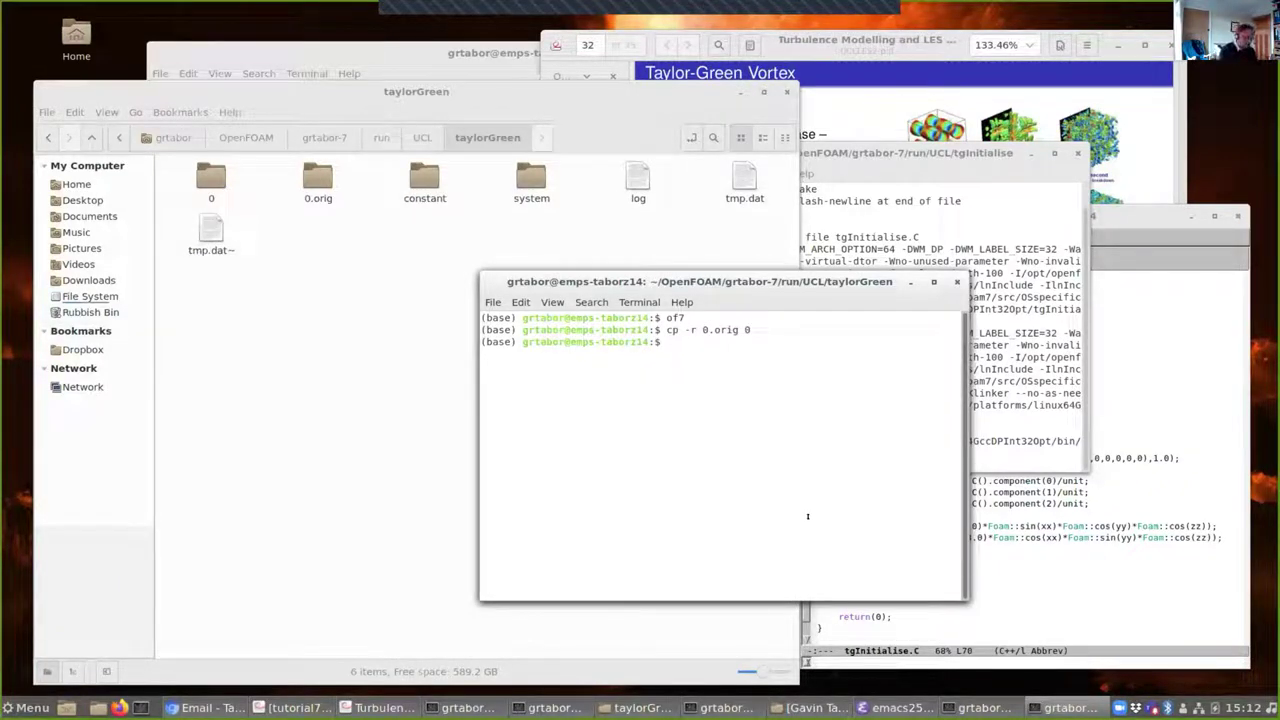
Step: Generate the case mesh with blockMesh and check the point scale, cell size, bounding box and patches in its output
{"action": "type", "text": "block"}
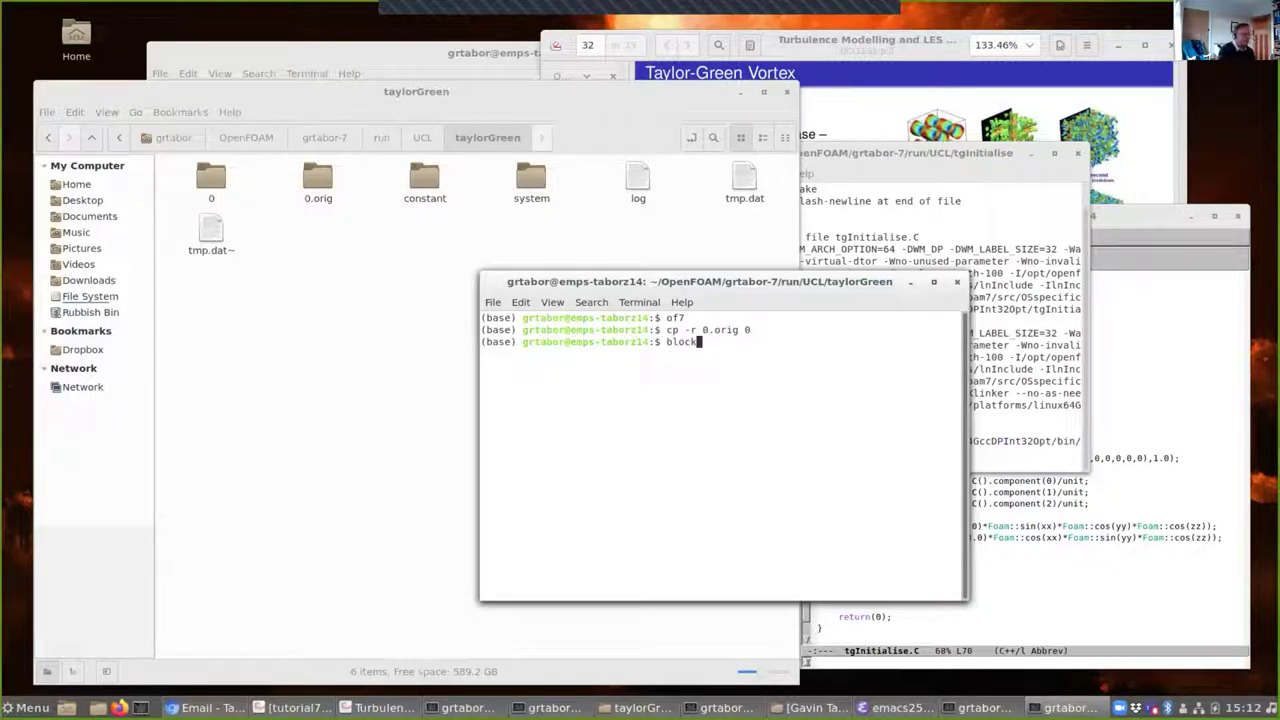
{"action": "type", "text": "Mesh"}
{"action": "key", "text": "Return"}
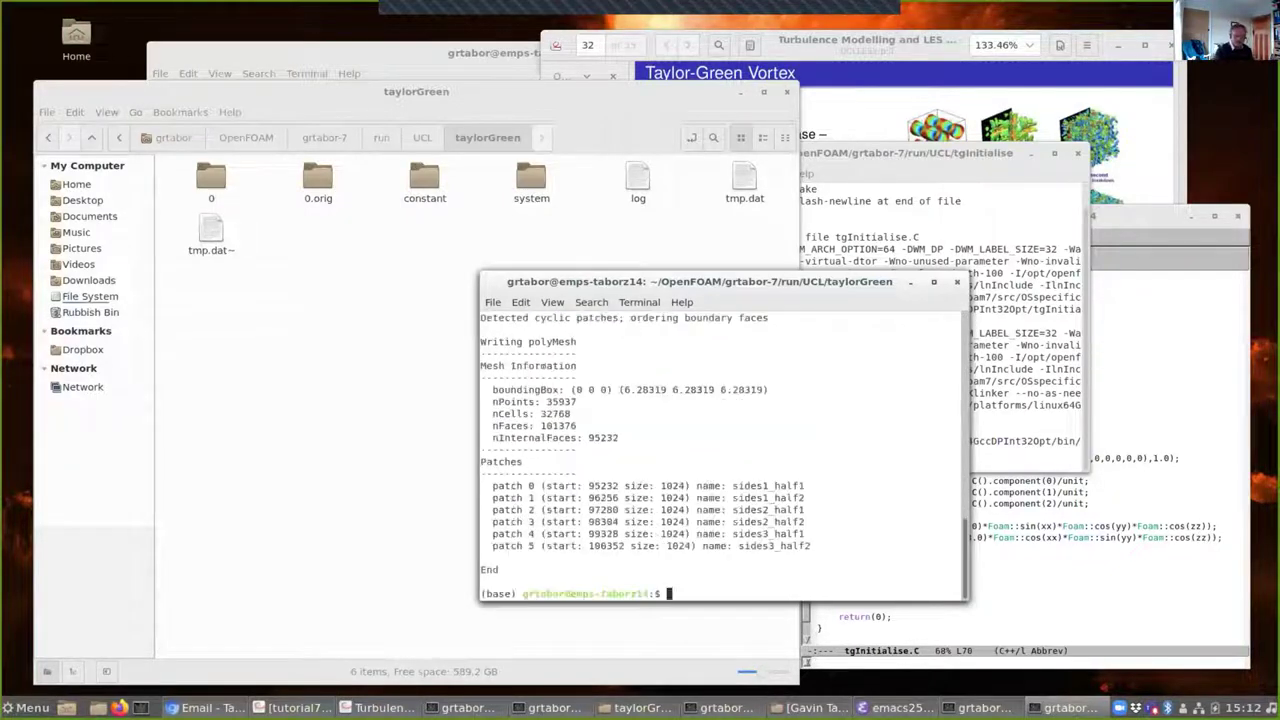
{"action": "scroll", "coordinate": [859, 408], "scroll_direction": "up", "scroll_amount": 4}
{"action": "scroll", "coordinate": [859, 408], "scroll_direction": "up", "scroll_amount": 4}
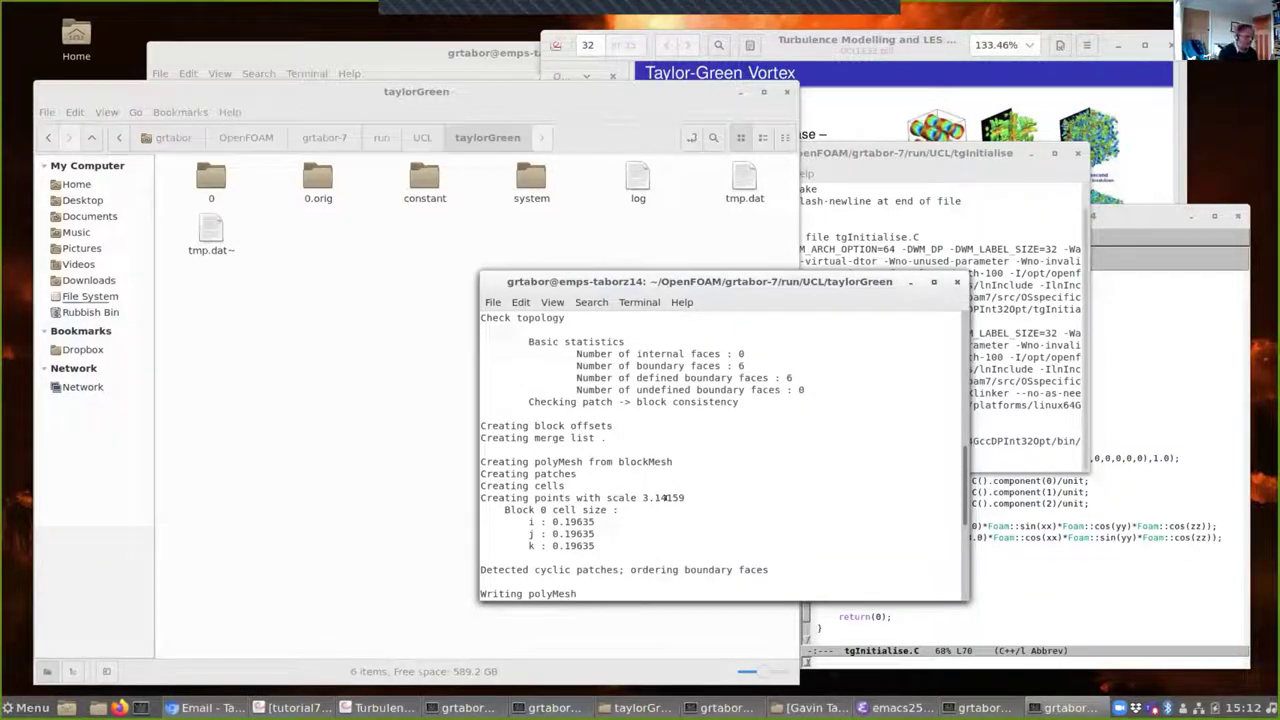
{"action": "scroll", "coordinate": [637, 527], "scroll_direction": "down", "scroll_amount": 2}
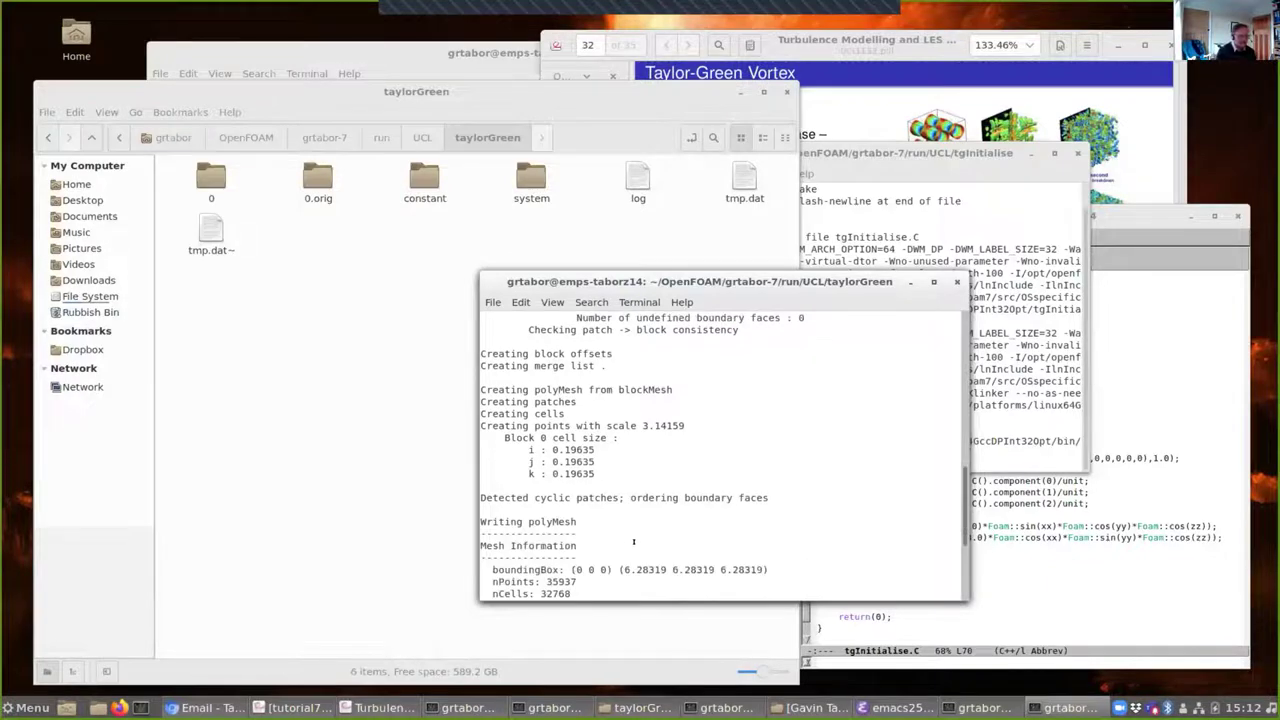
{"action": "scroll", "coordinate": [637, 538], "scroll_direction": "down", "scroll_amount": 1}
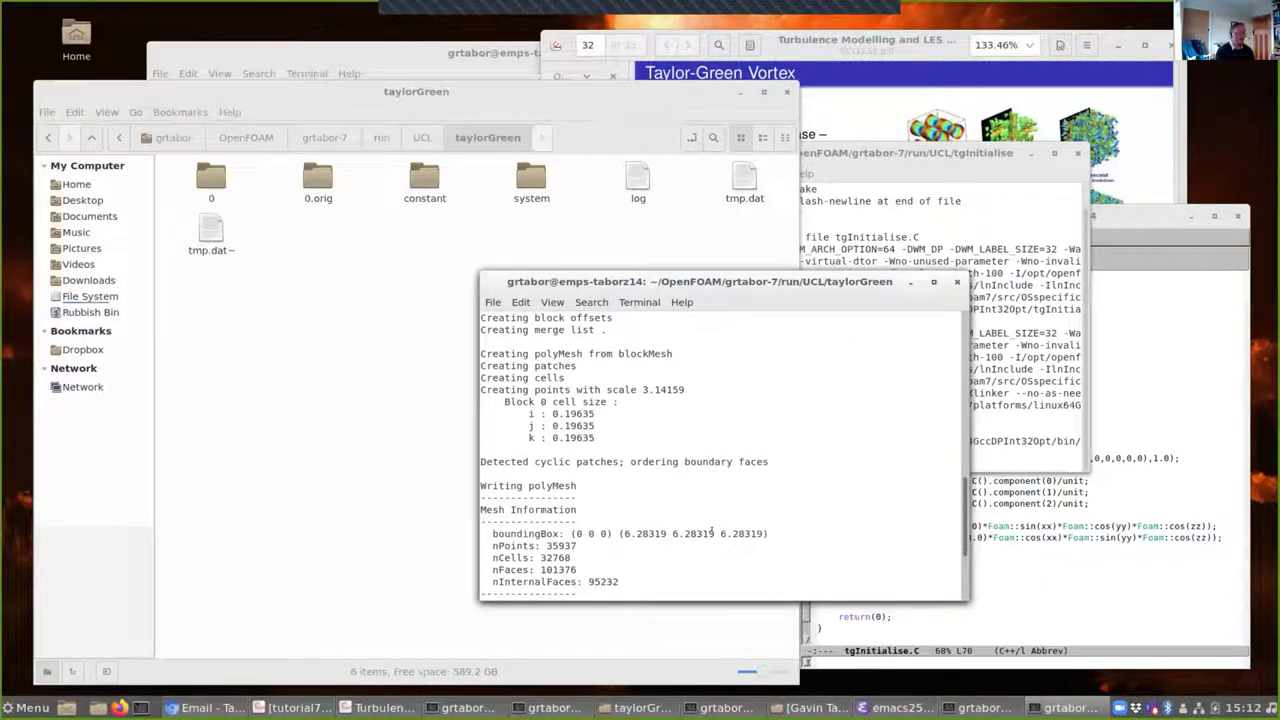
{"action": "scroll", "coordinate": [720, 535], "scroll_direction": "down", "scroll_amount": 5}
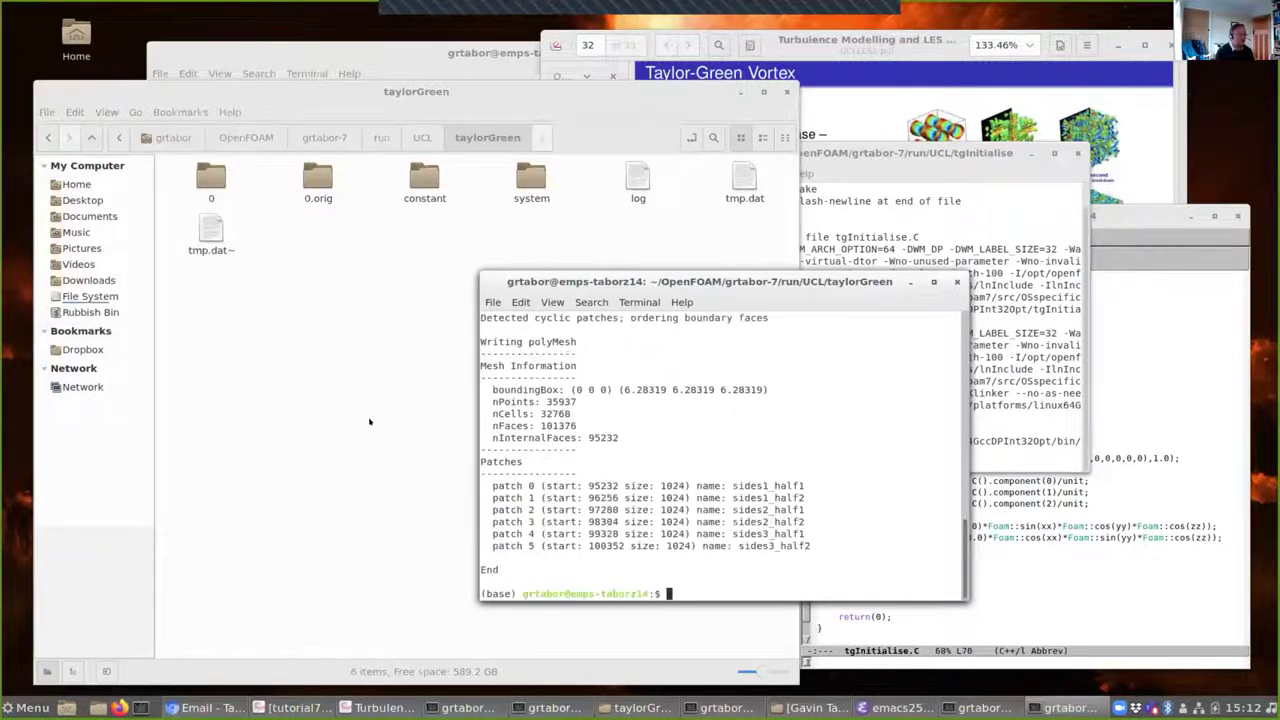
Step: Open the U file in the case's 0 folder in Emacs, inspect its cyclic boundary entries and close it
{"action": "left_click", "coordinate": [366, 423]}
{"action": "key", "text": "0"}
{"action": "key", "text": "Return"}
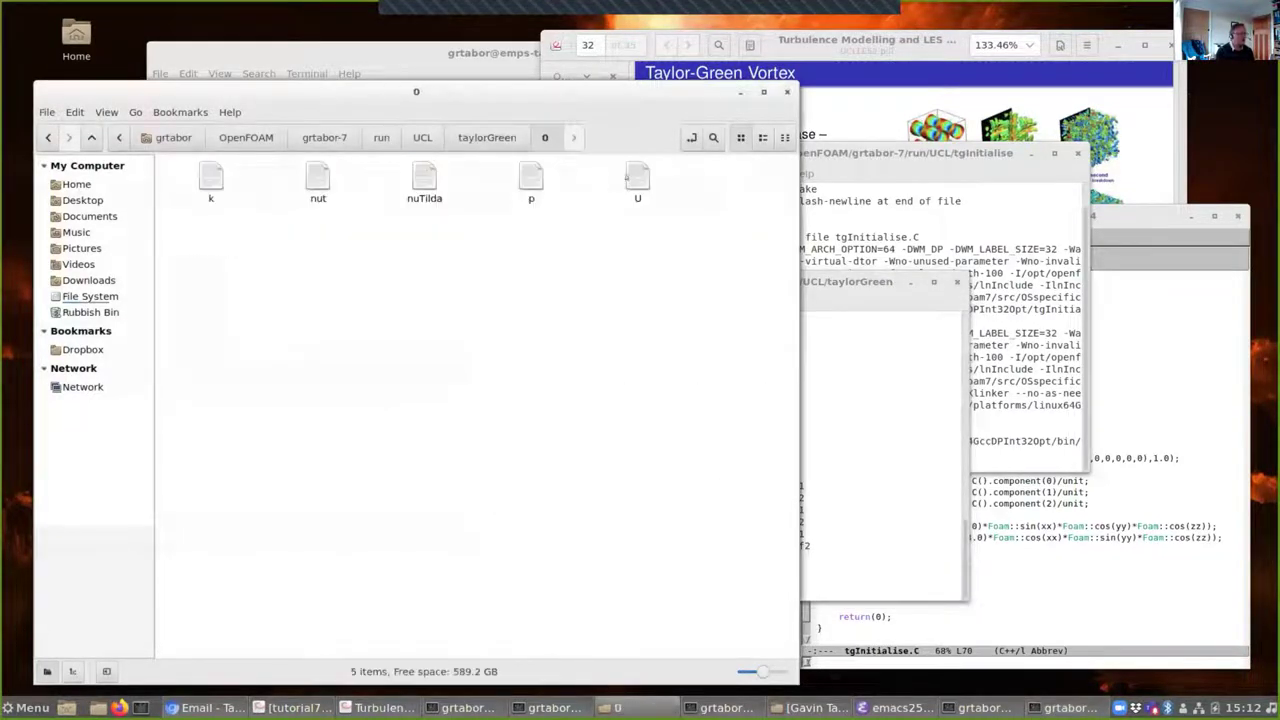
{"action": "right_click", "coordinate": [638, 200]}
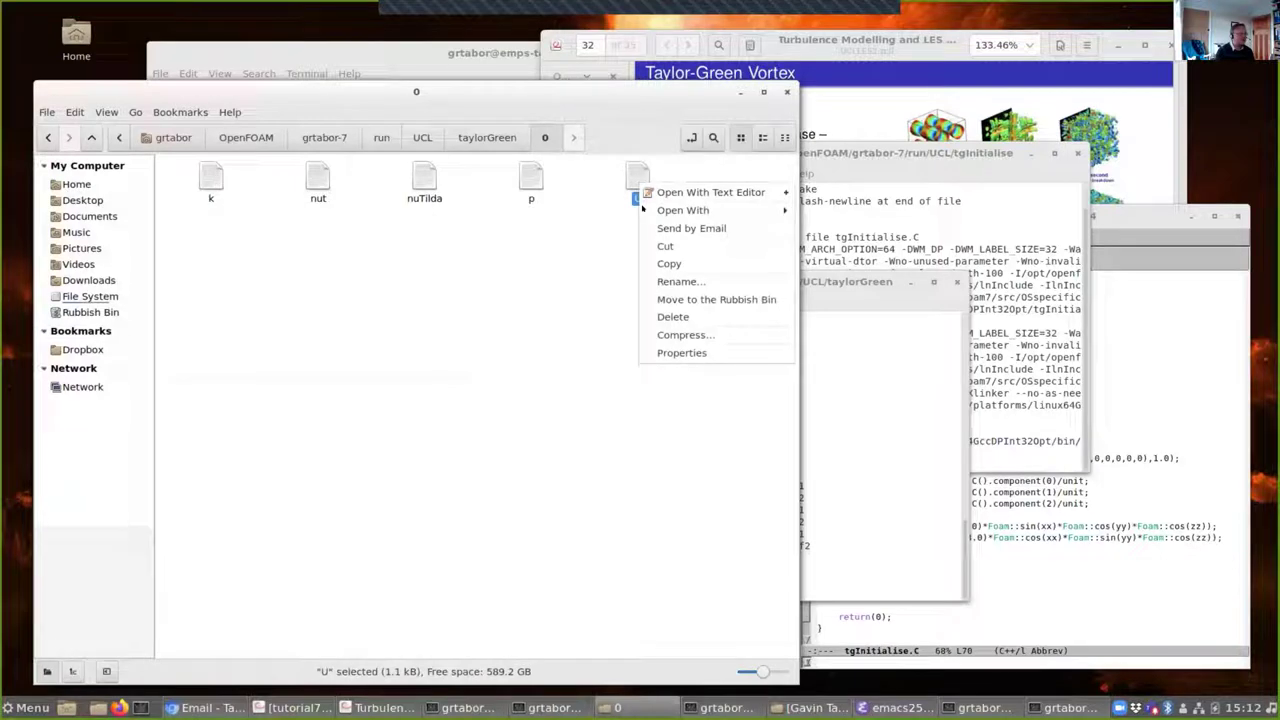
{"action": "left_click", "coordinate": [775, 431]}
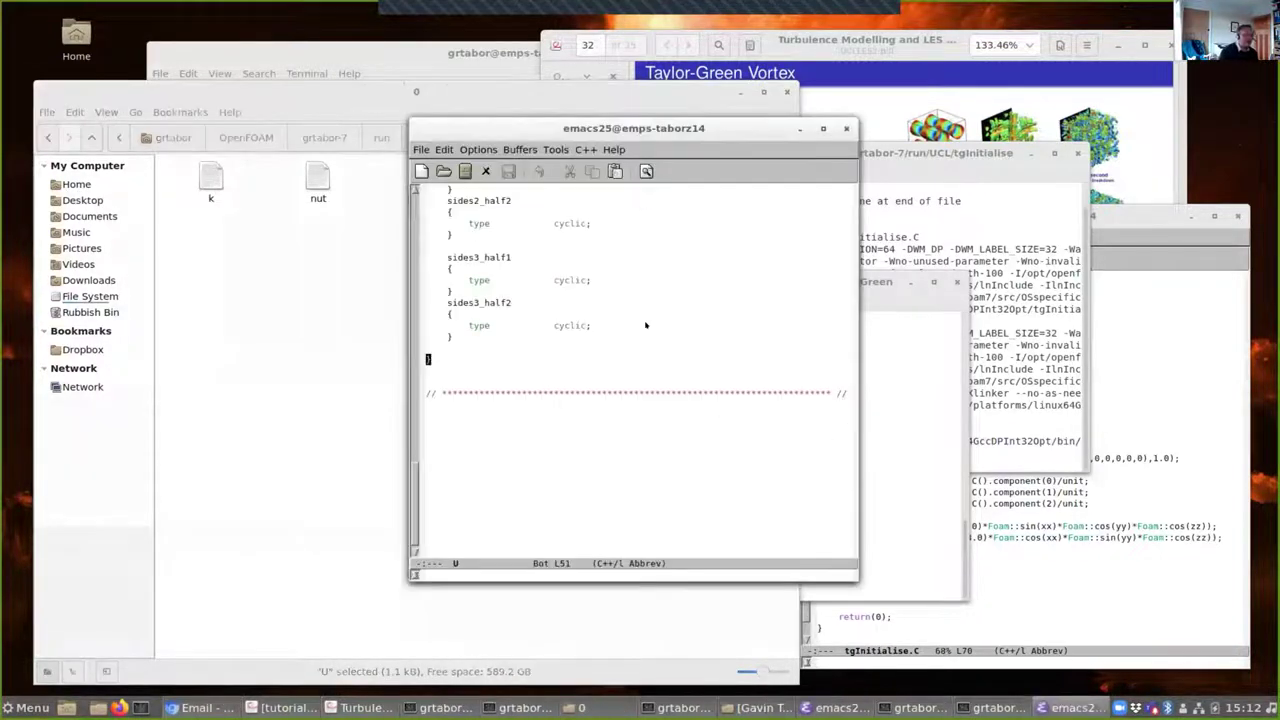
{"action": "left_click", "coordinate": [845, 128]}
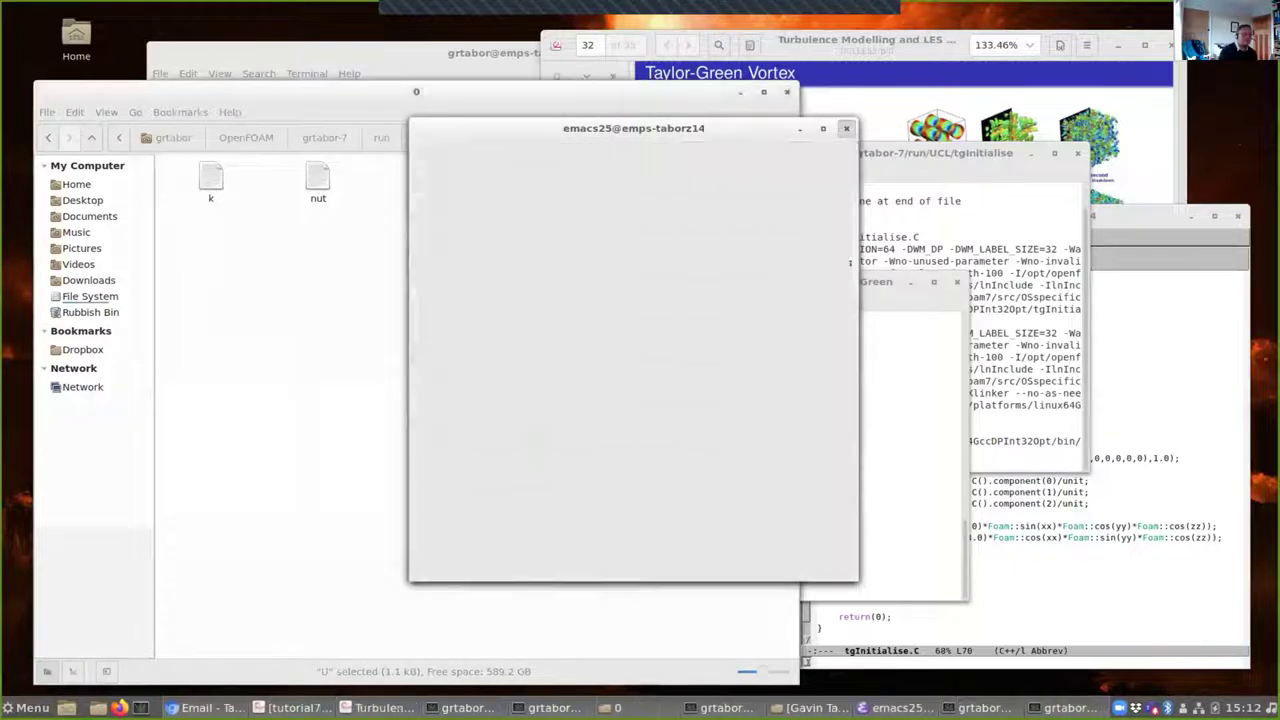
Step: Run tgInitialise in the taylorGreen terminal to write the initial Taylor-Green velocity field
{"action": "left_click", "coordinate": [893, 421]}
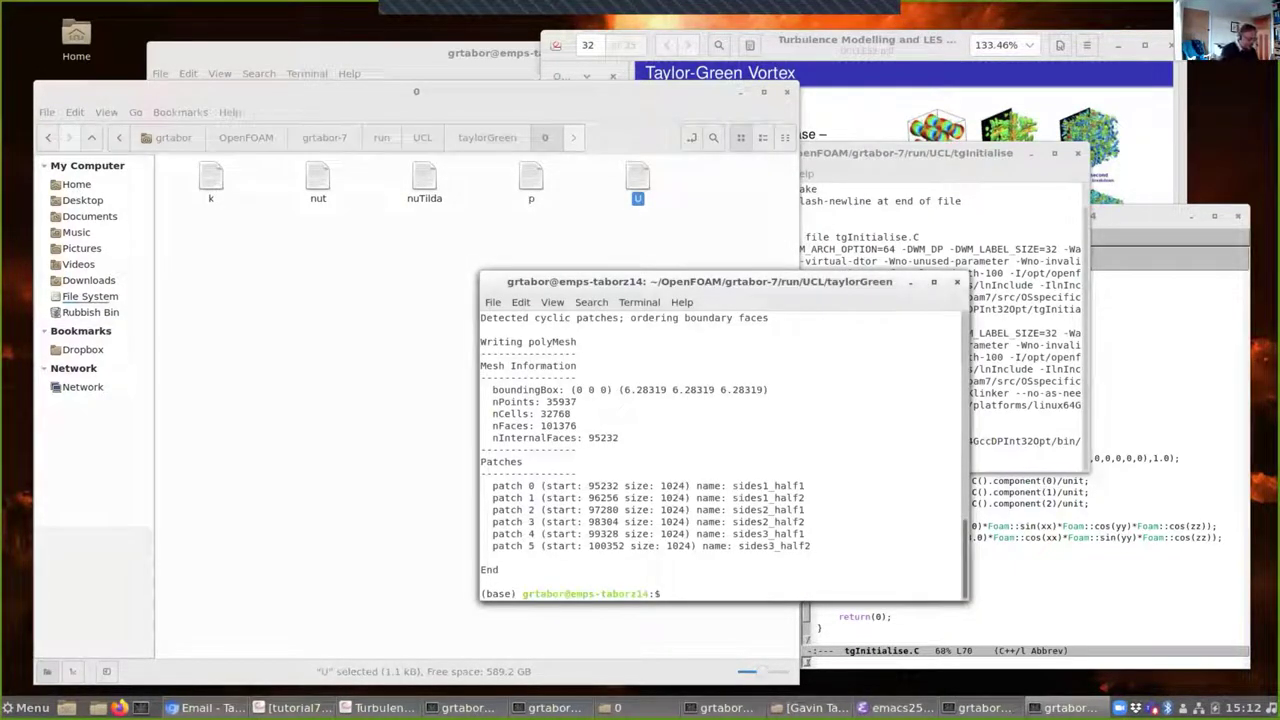
{"action": "type", "text": "tgInitialis"}
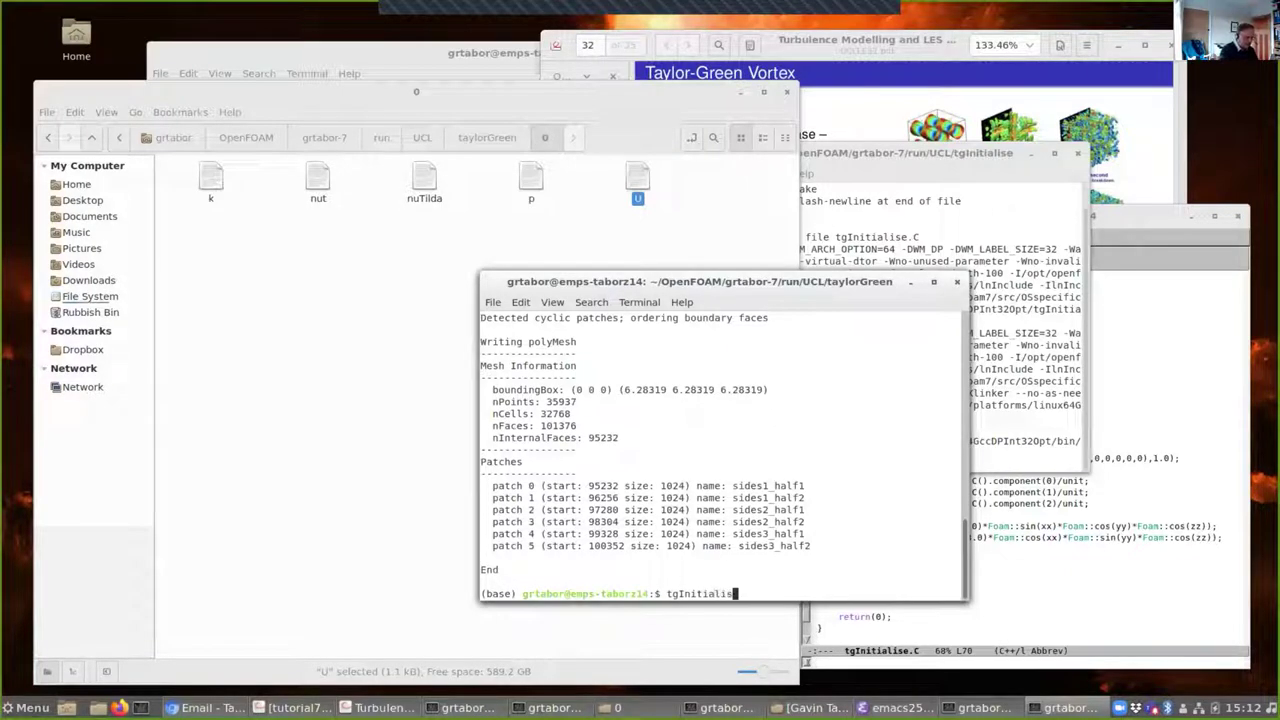
{"action": "type", "text": "e"}
{"action": "key", "text": "Return"}
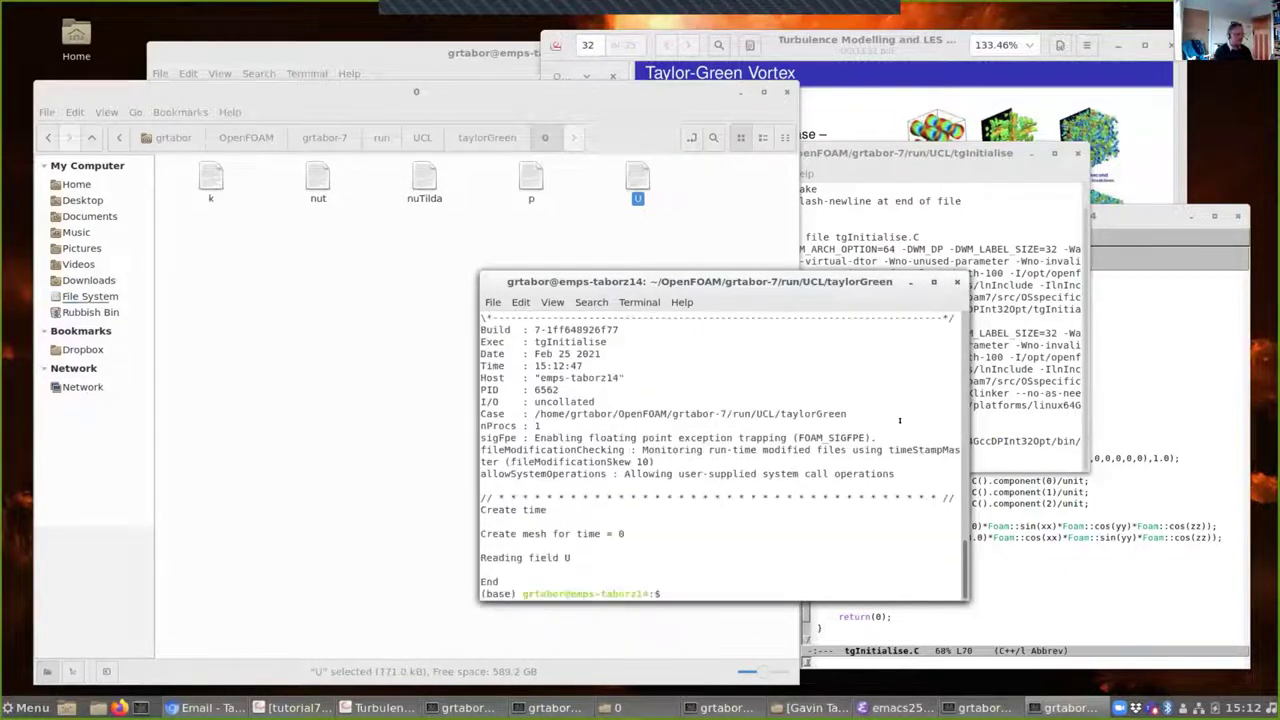
Step: Reopen the U file in the 0 folder in Emacs, look through the velocity vectors written for the cells and close it
{"action": "left_click", "coordinate": [640, 240]}
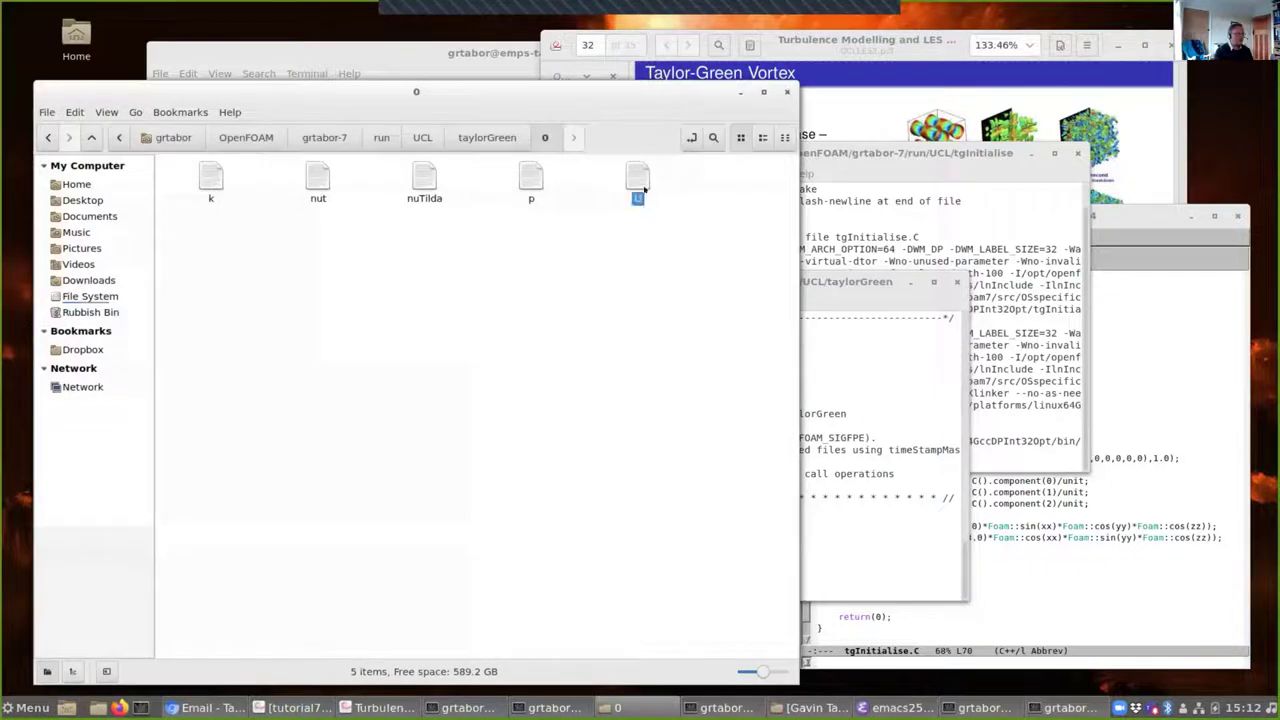
{"action": "right_click", "coordinate": [644, 189]}
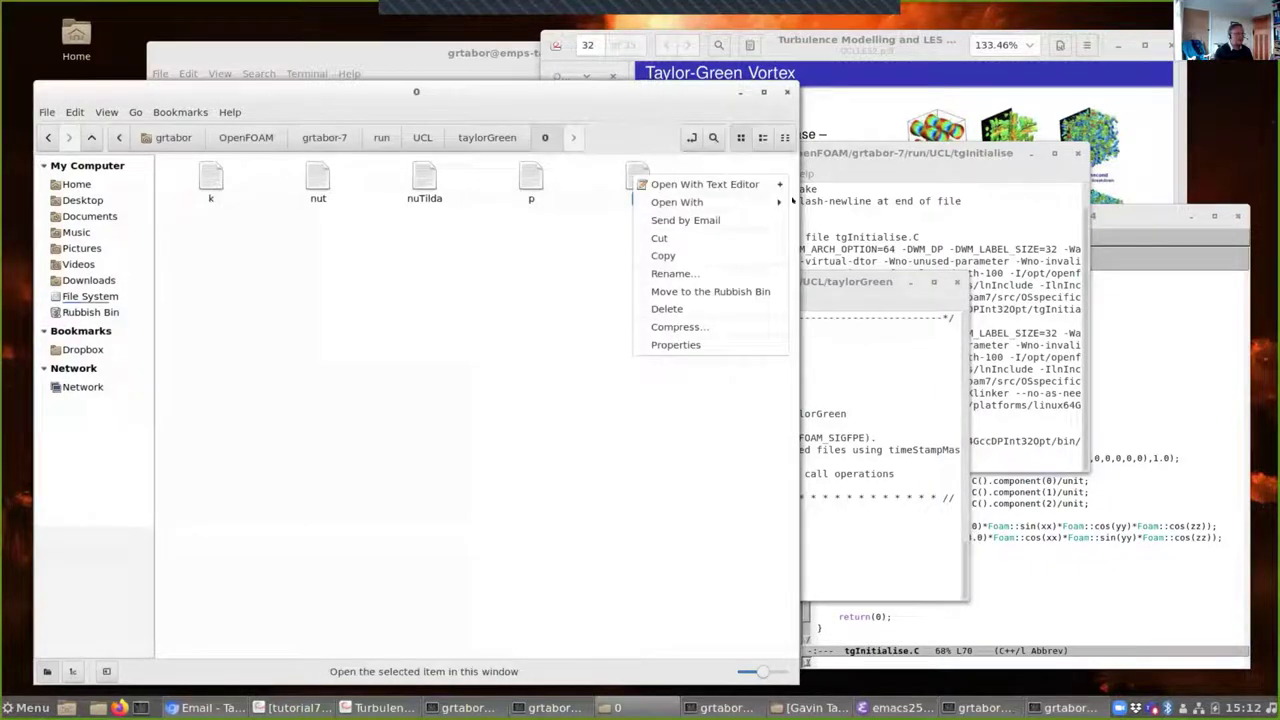
{"action": "left_click", "coordinate": [705, 184]}
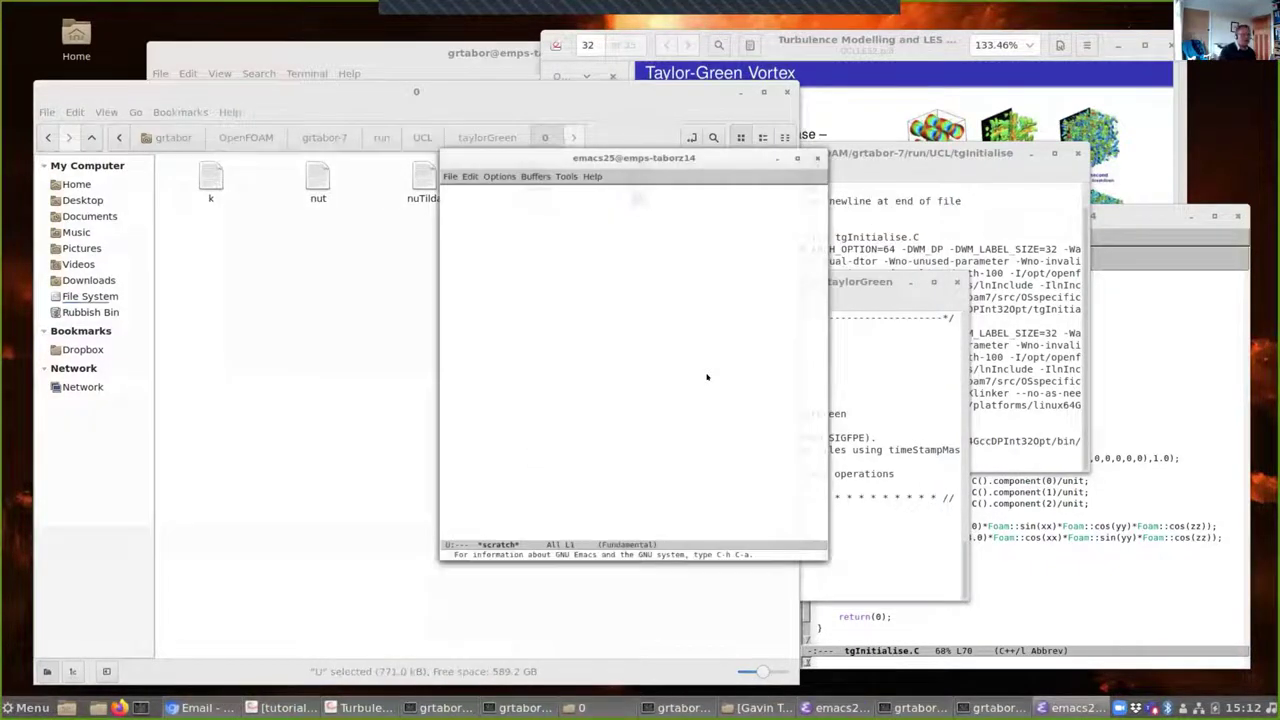
{"action": "scroll", "coordinate": [707, 377], "scroll_direction": "down", "scroll_amount": 20}
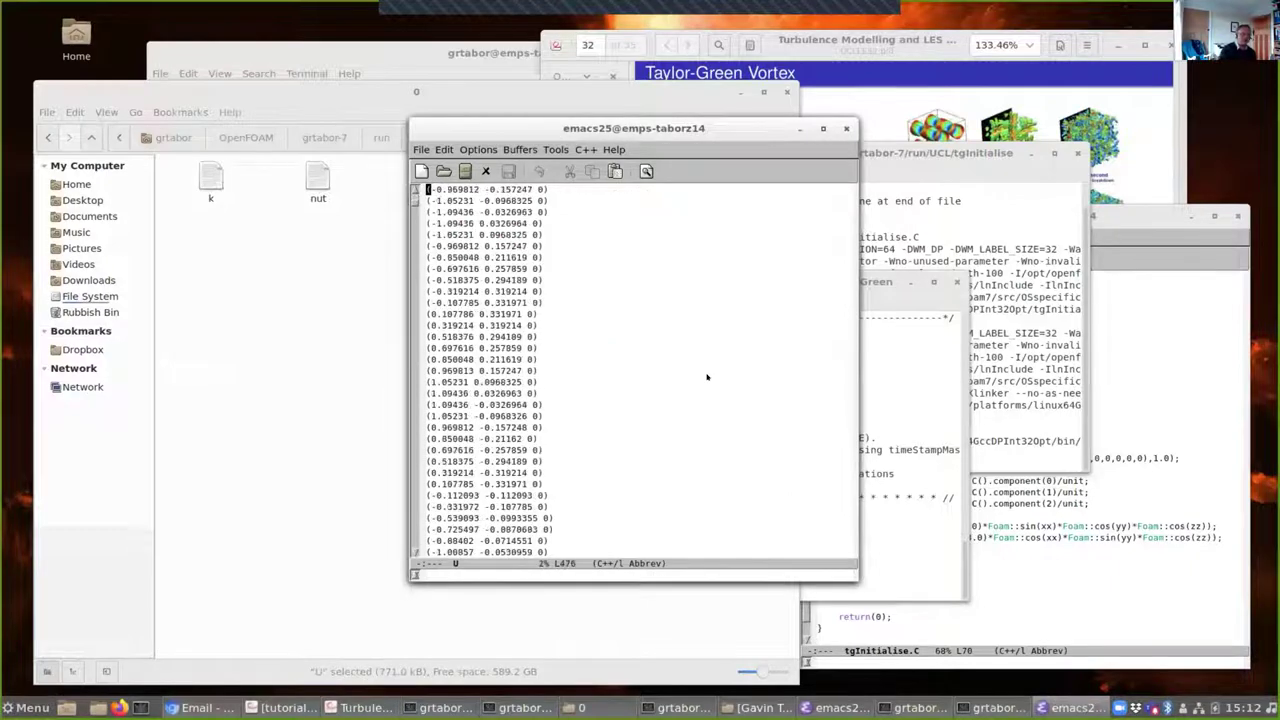
{"action": "scroll", "coordinate": [707, 377], "scroll_direction": "down", "scroll_amount": 20}
{"action": "scroll", "coordinate": [697, 366], "scroll_direction": "down", "scroll_amount": 20}
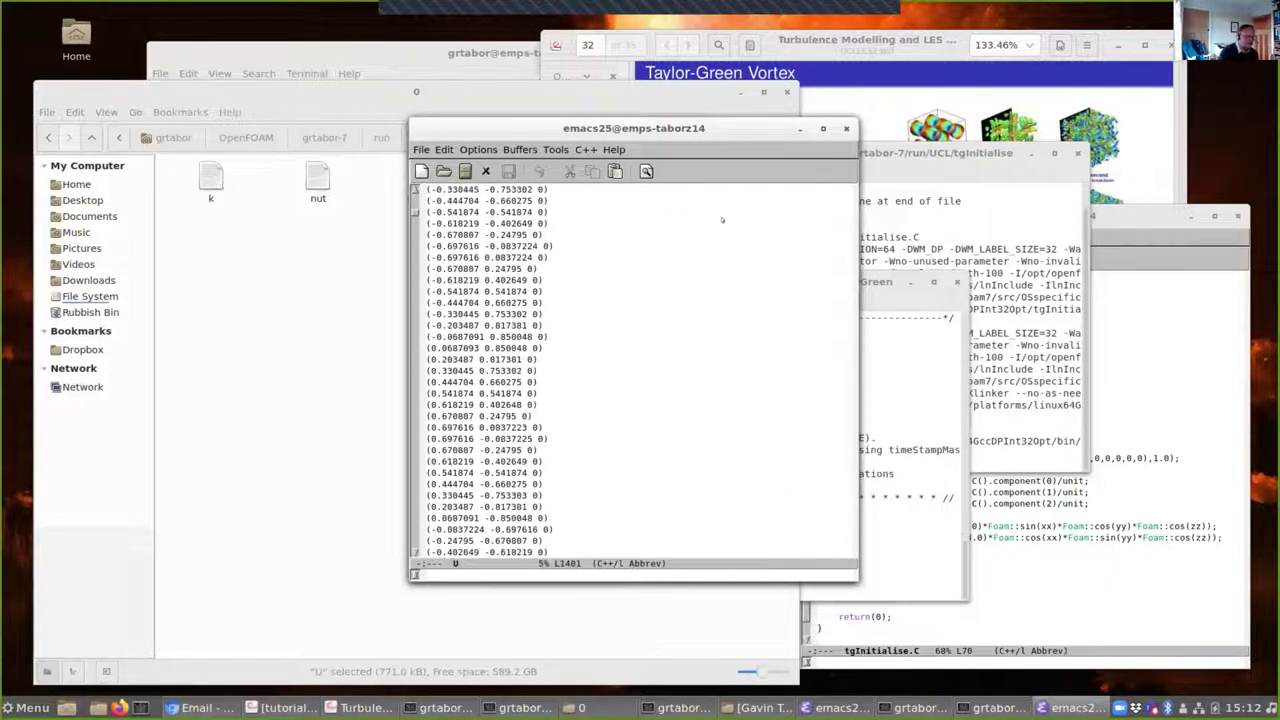
{"action": "key", "text": "ctrl+x"}
{"action": "key", "text": "ctrl+c"}
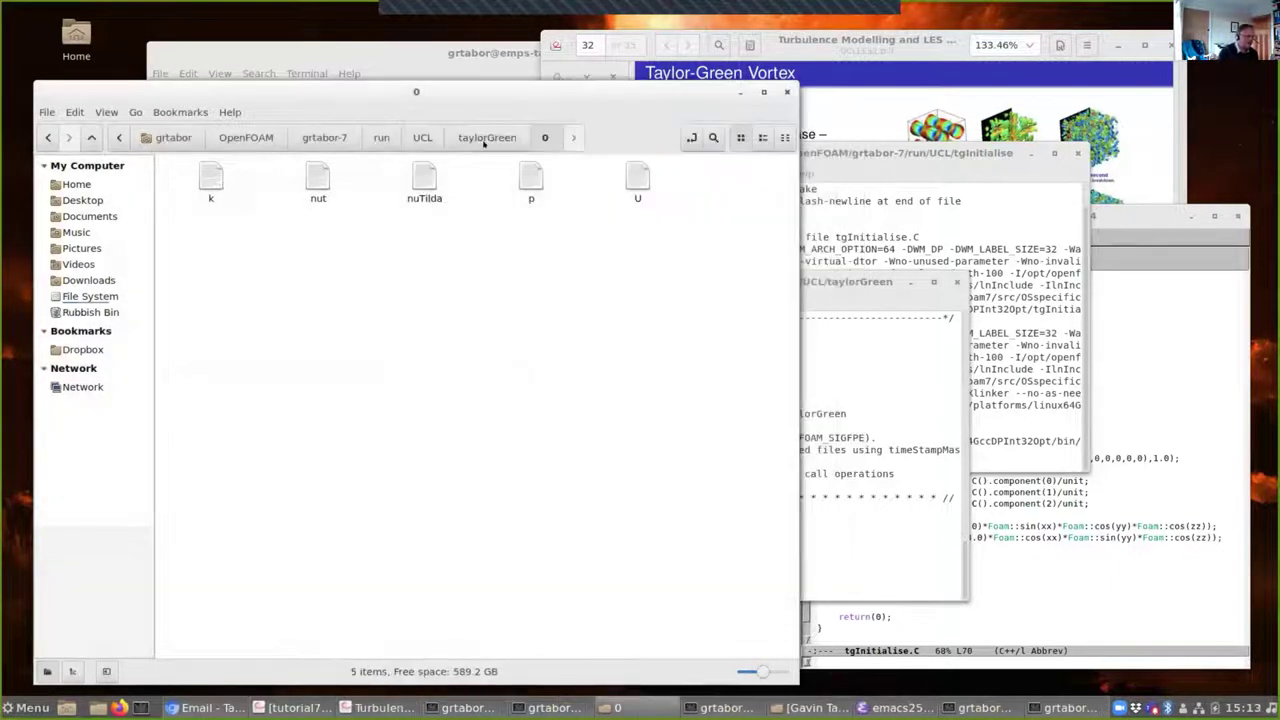
Step: Return to the taylorGreen case folder and start the solver with pimpleFoam in its terminal
{"action": "left_click", "coordinate": [484, 140]}
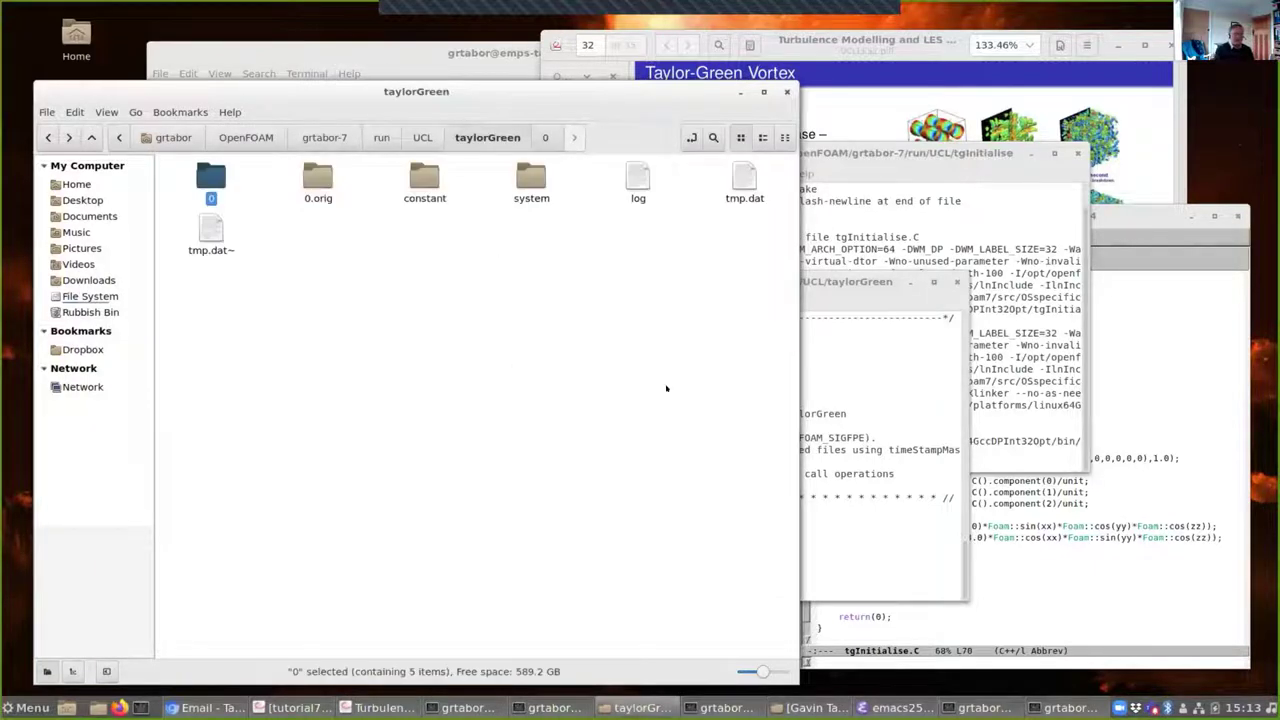
{"action": "left_click", "coordinate": [857, 425]}
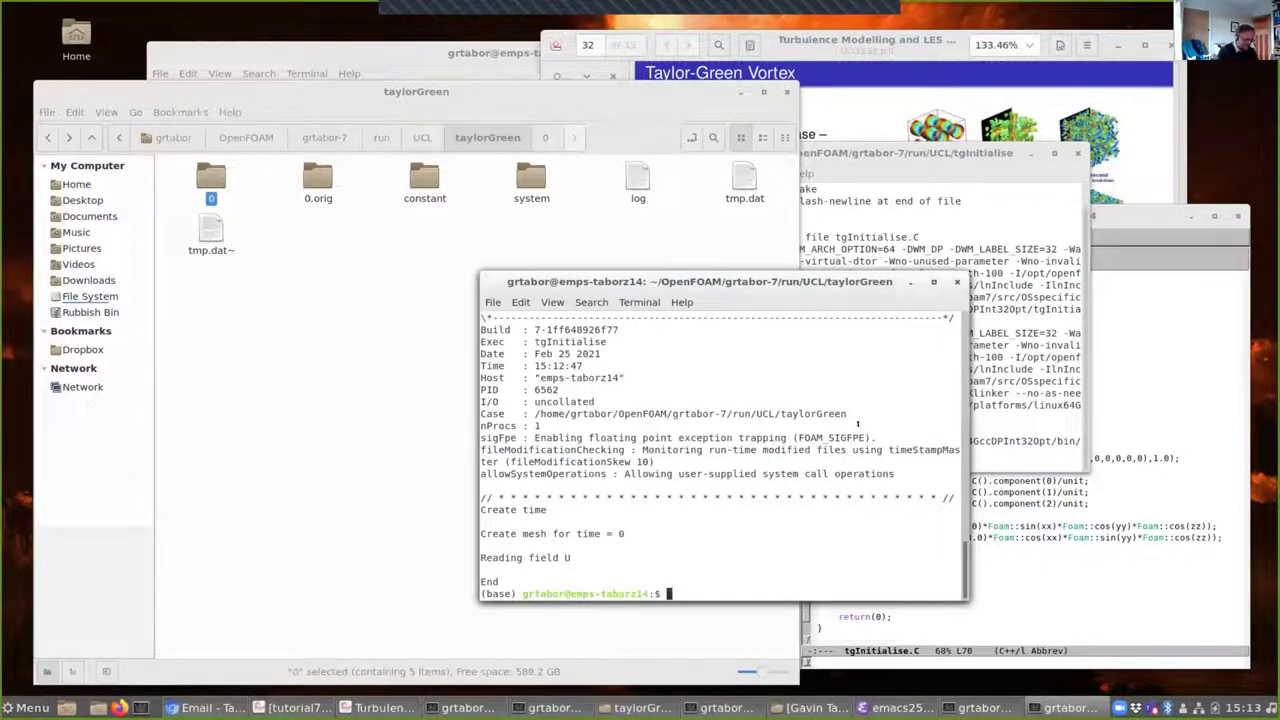
{"action": "type", "text": "pimpleFoam"}
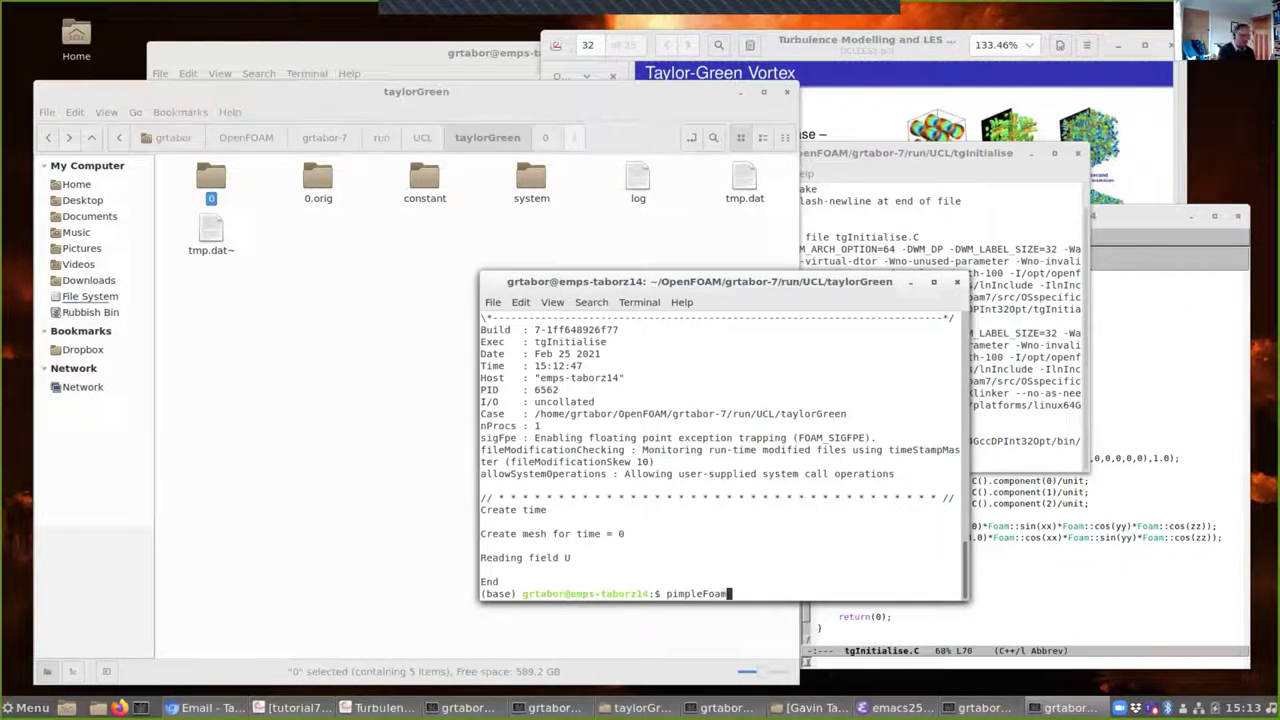
{"action": "key", "text": "Return"}
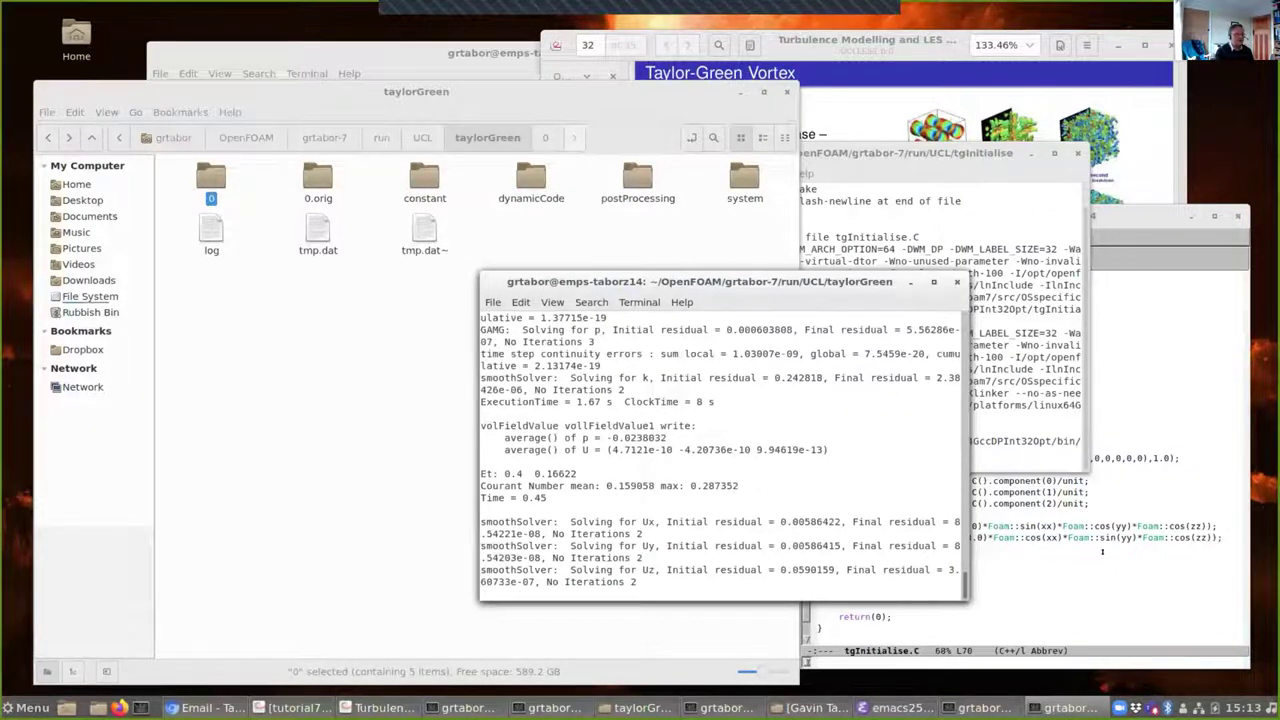
Step: Widen the solver's terminal window and examine the residuals, Courant numbers and Et lines in the pimpleFoam output
{"action": "left_click_drag", "start_coordinate": [968, 480], "coordinate": [1184, 480]}
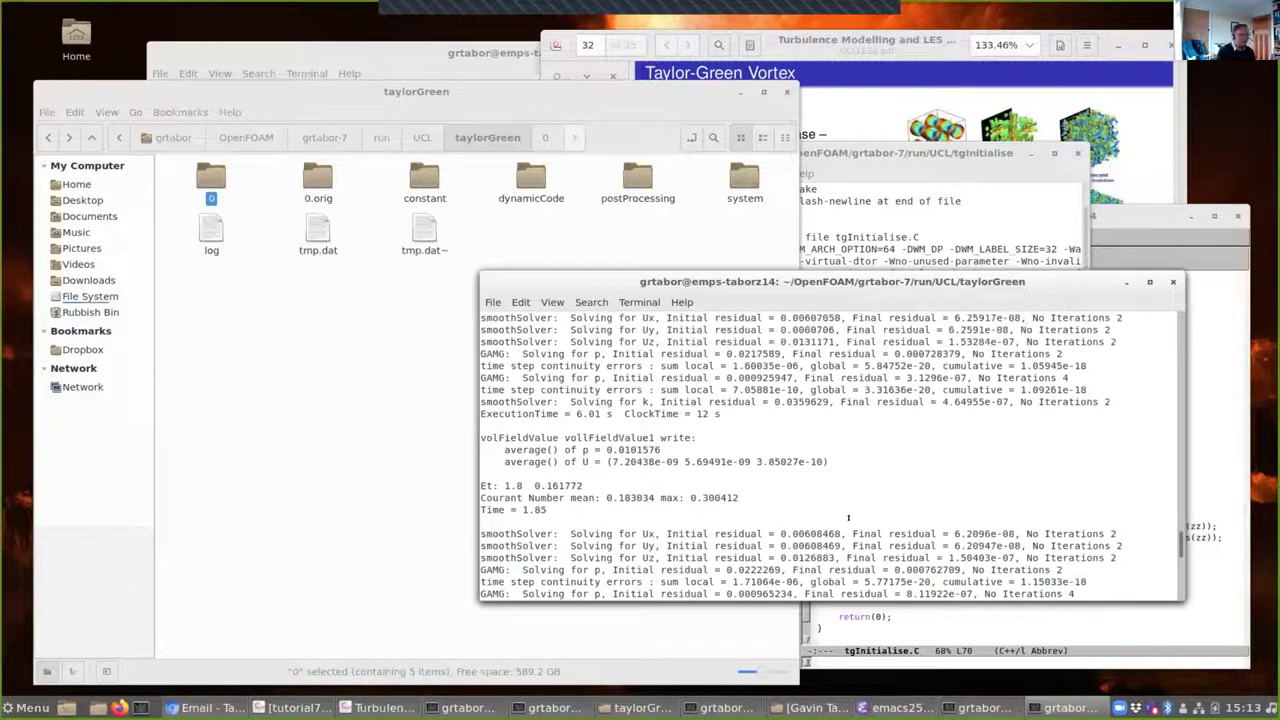
{"action": "scroll", "coordinate": [614, 450], "scroll_direction": "up", "scroll_amount": 2}
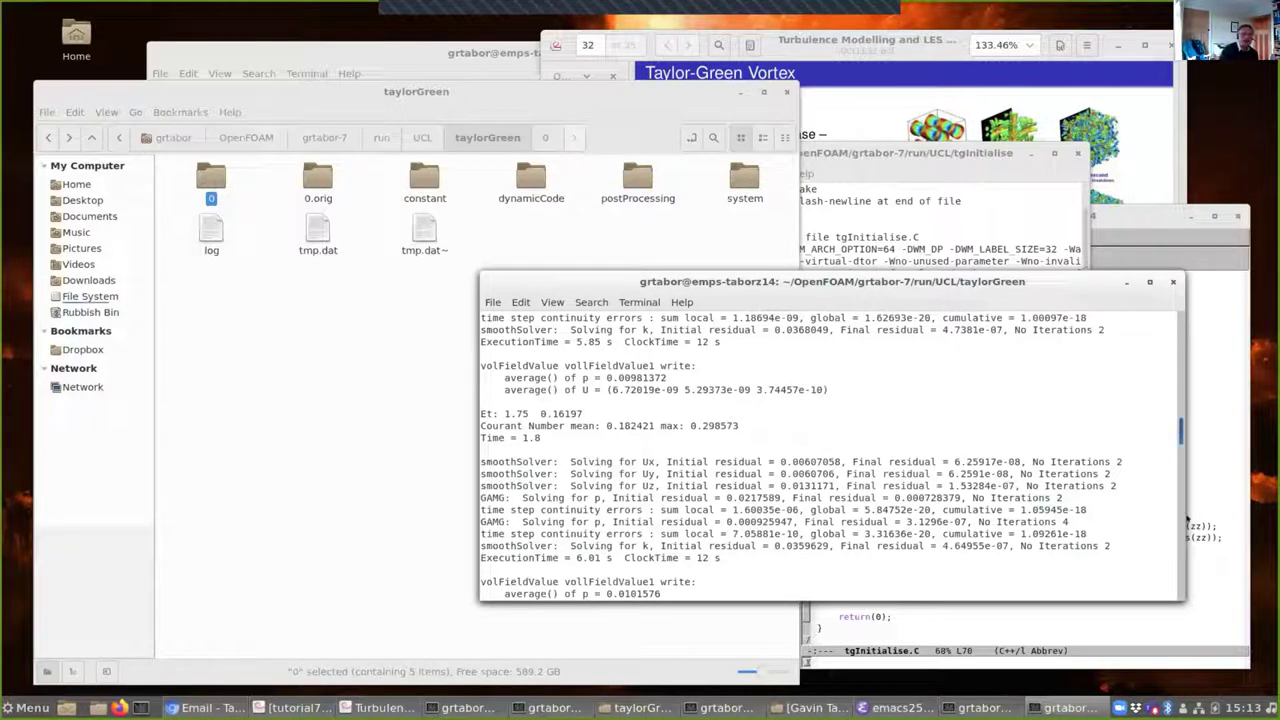
{"action": "scroll", "coordinate": [1160, 590], "scroll_direction": "down", "scroll_amount": 20}
{"action": "scroll", "coordinate": [1160, 595], "scroll_direction": "down", "scroll_amount": 20}
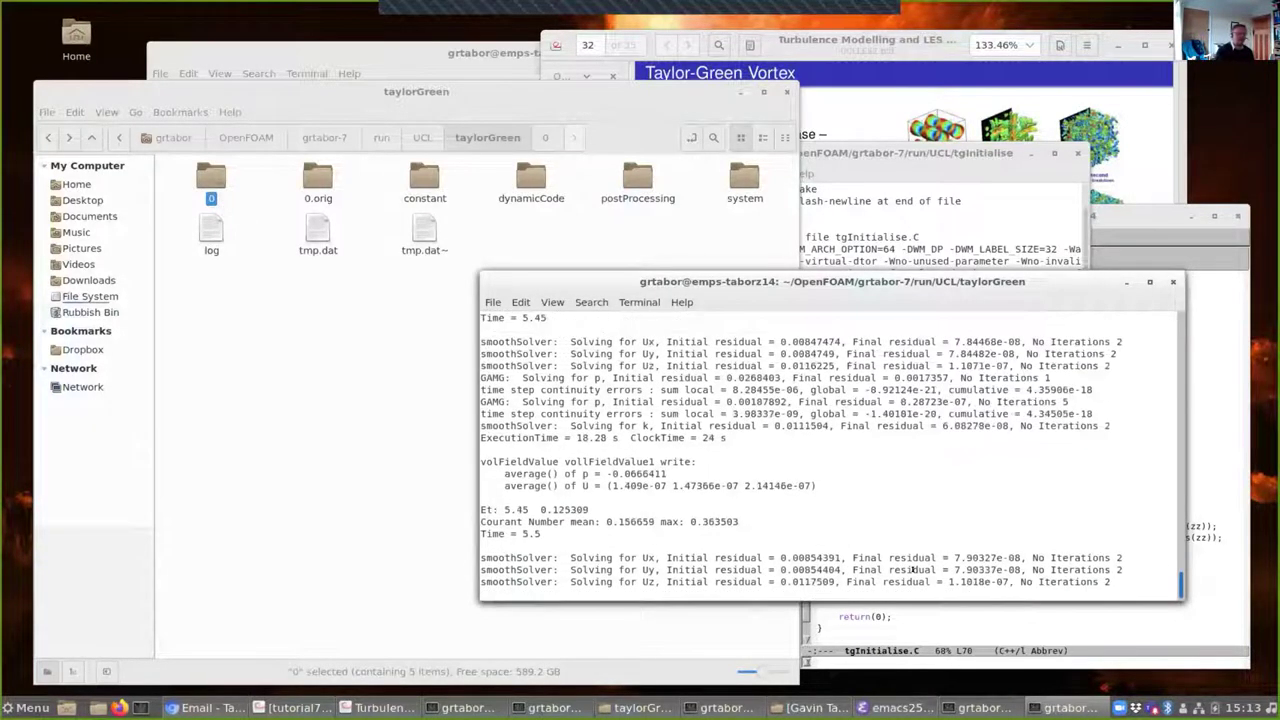
Step: Open fvSolution from the case's system folder in Emacs, check its solver and PIMPLE settings, and close it
{"action": "left_click", "coordinate": [303, 506]}
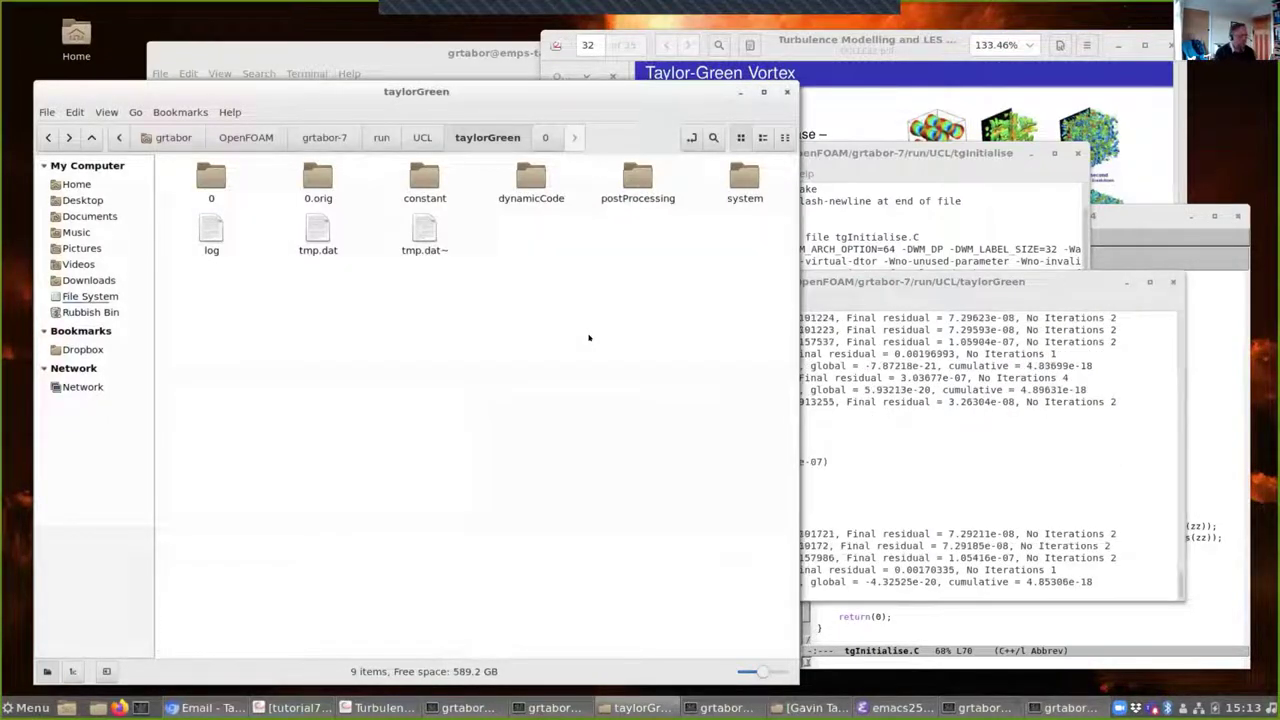
{"action": "double_click", "coordinate": [735, 195]}
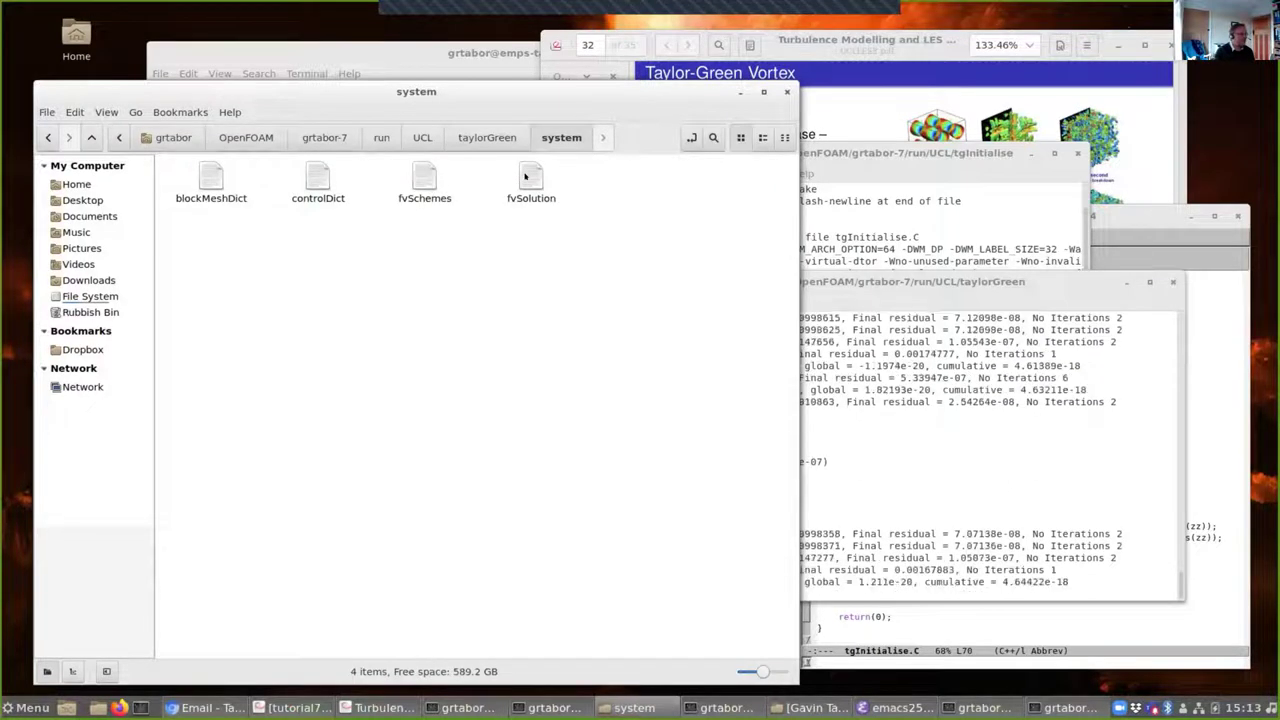
{"action": "right_click", "coordinate": [531, 182]}
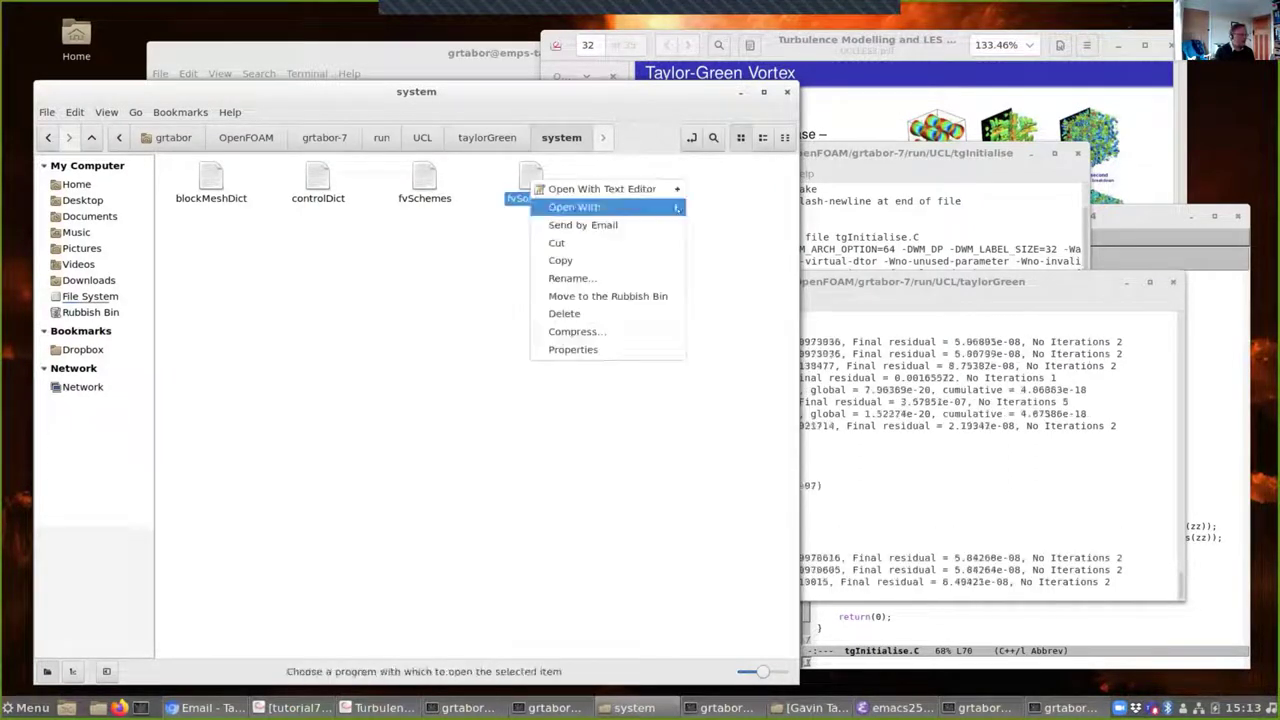
{"action": "mouse_move", "coordinate": [600, 207]}
{"action": "left_click", "coordinate": [696, 242]}
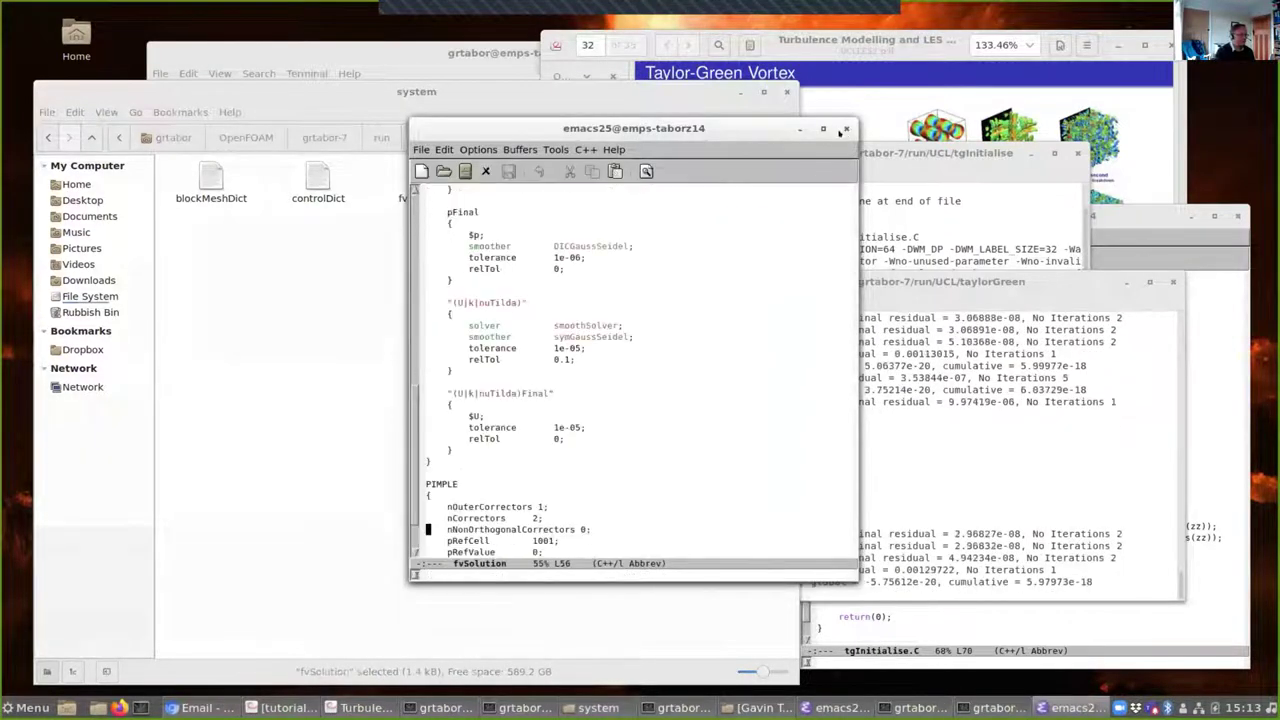
{"action": "key", "text": "ctrl+x"}
{"action": "key", "text": "ctrl+c"}
{"action": "left_click", "coordinate": [390, 285]}
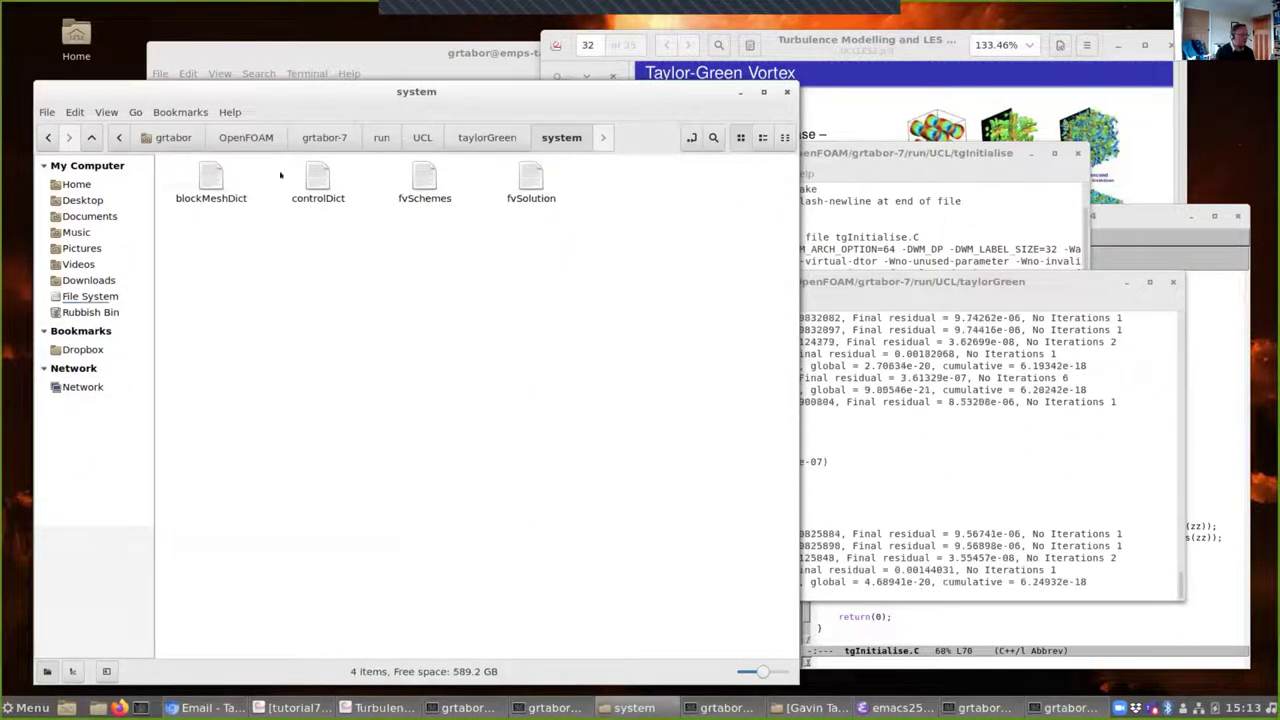
Step: Open controlDict from the system folder in Emacs and examine the probes and vollFieldValue1 function objects
{"action": "right_click", "coordinate": [313, 176]}
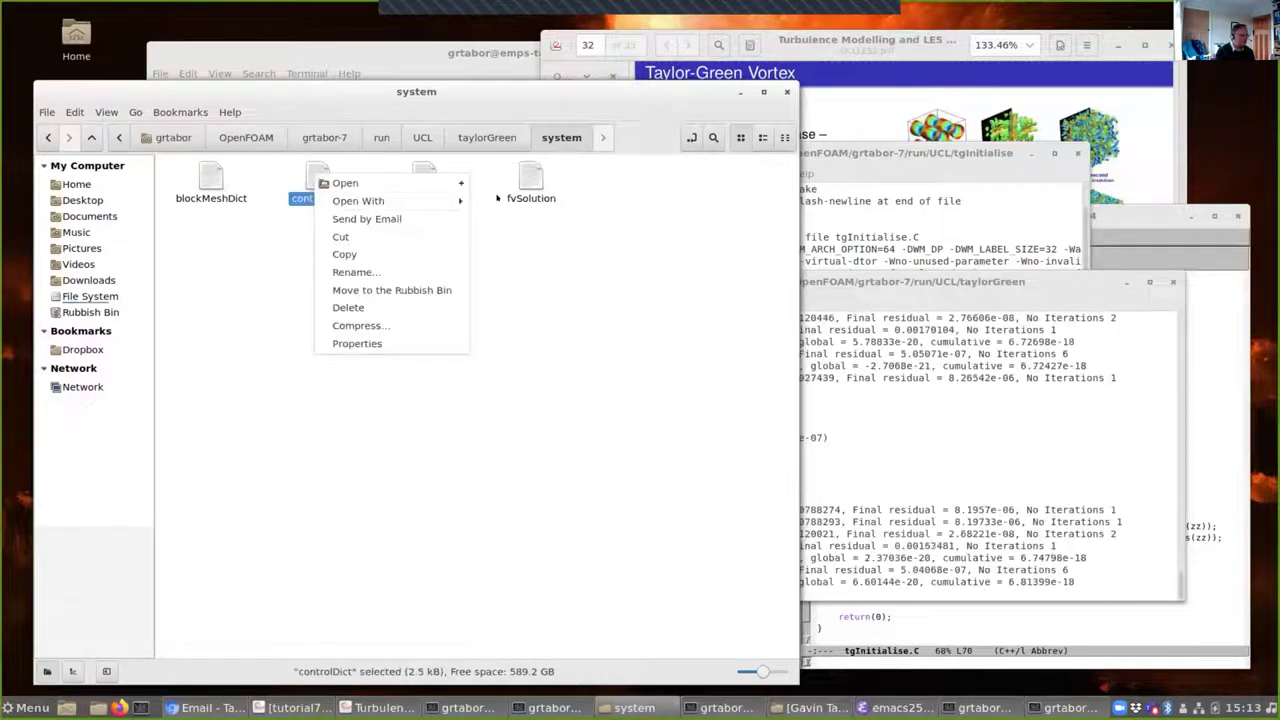
{"action": "left_click", "coordinate": [568, 248]}
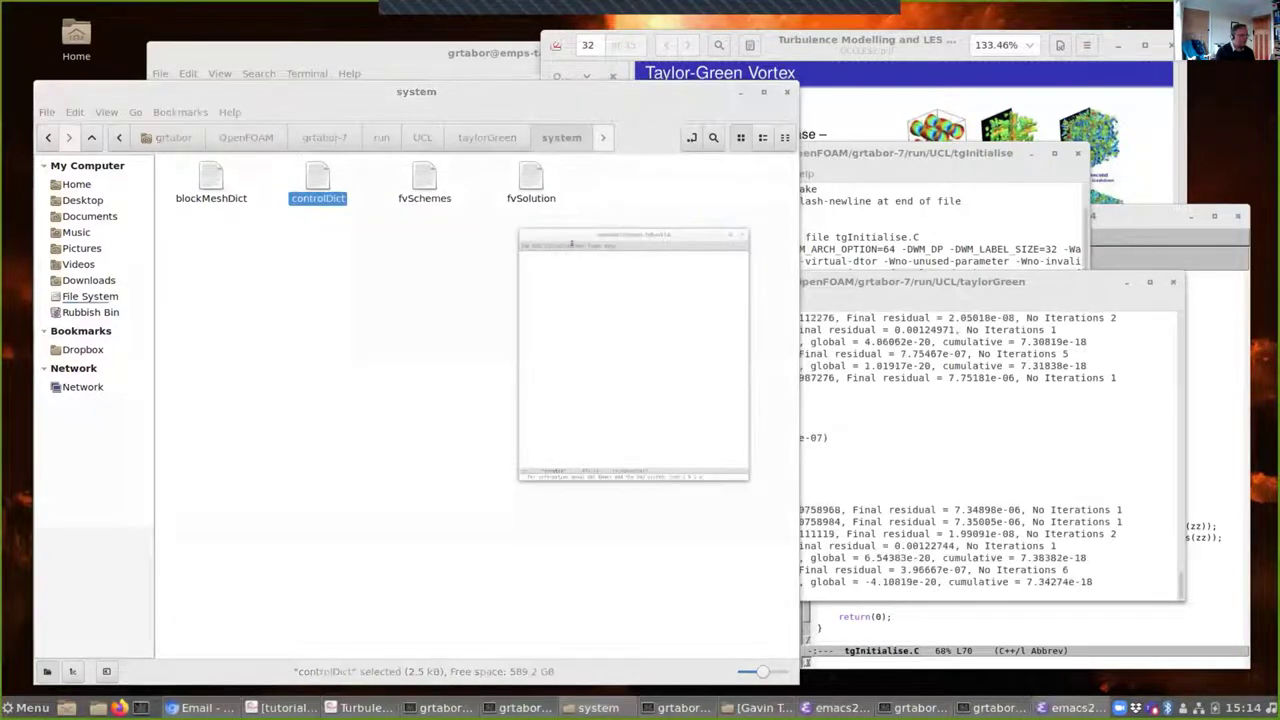
{"action": "scroll", "coordinate": [475, 190], "scroll_direction": "up", "scroll_amount": 8}
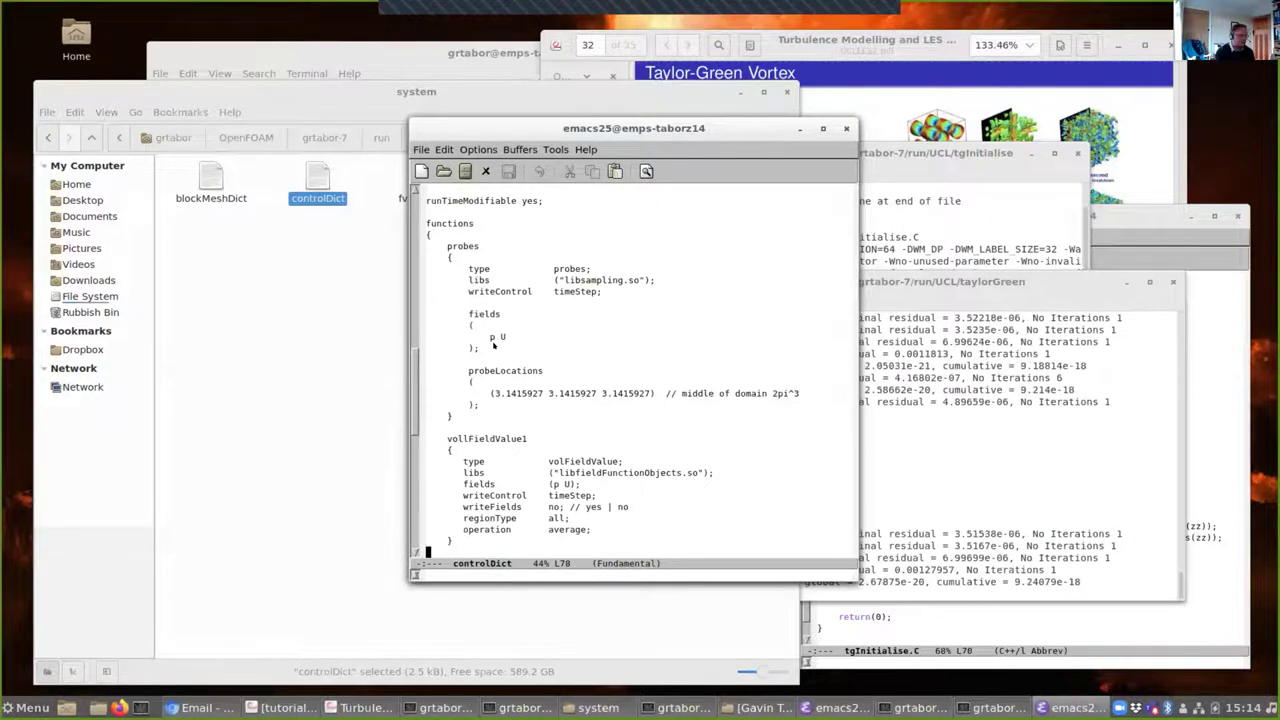
{"action": "scroll", "coordinate": [516, 356], "scroll_direction": "down", "scroll_amount": 2}
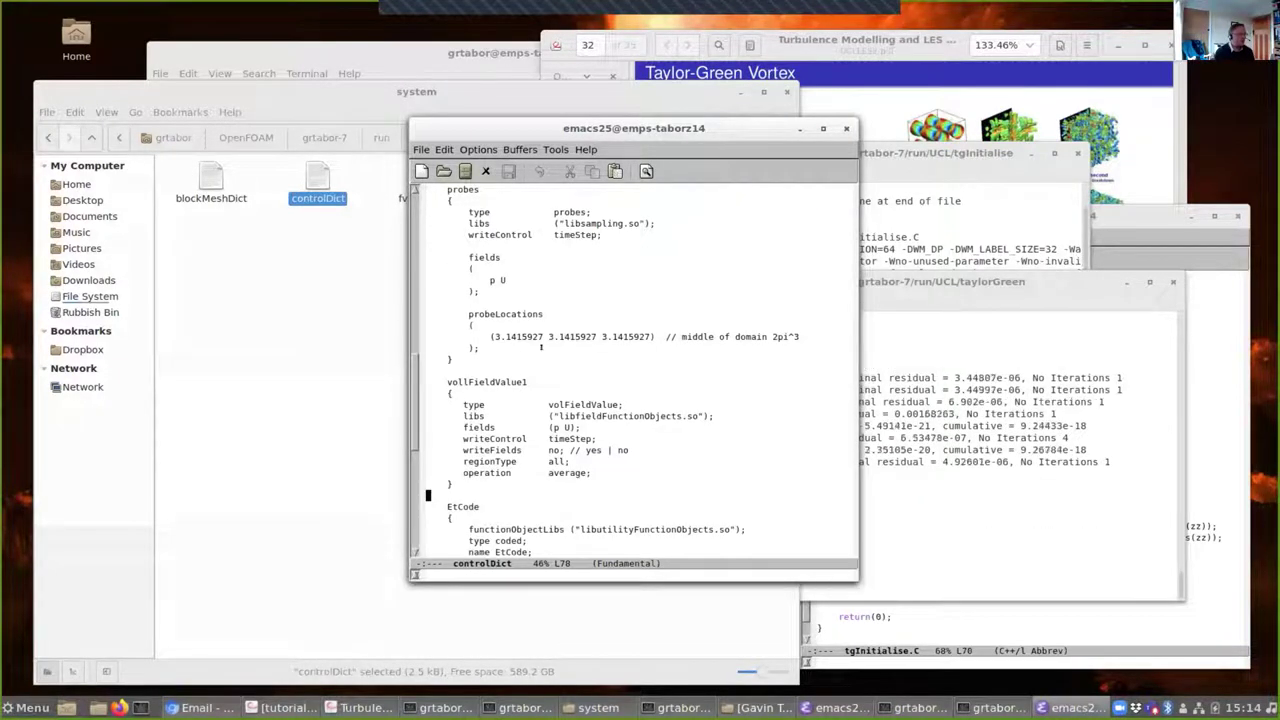
{"action": "left_click_drag", "start_coordinate": [517, 359], "coordinate": [601, 410]}
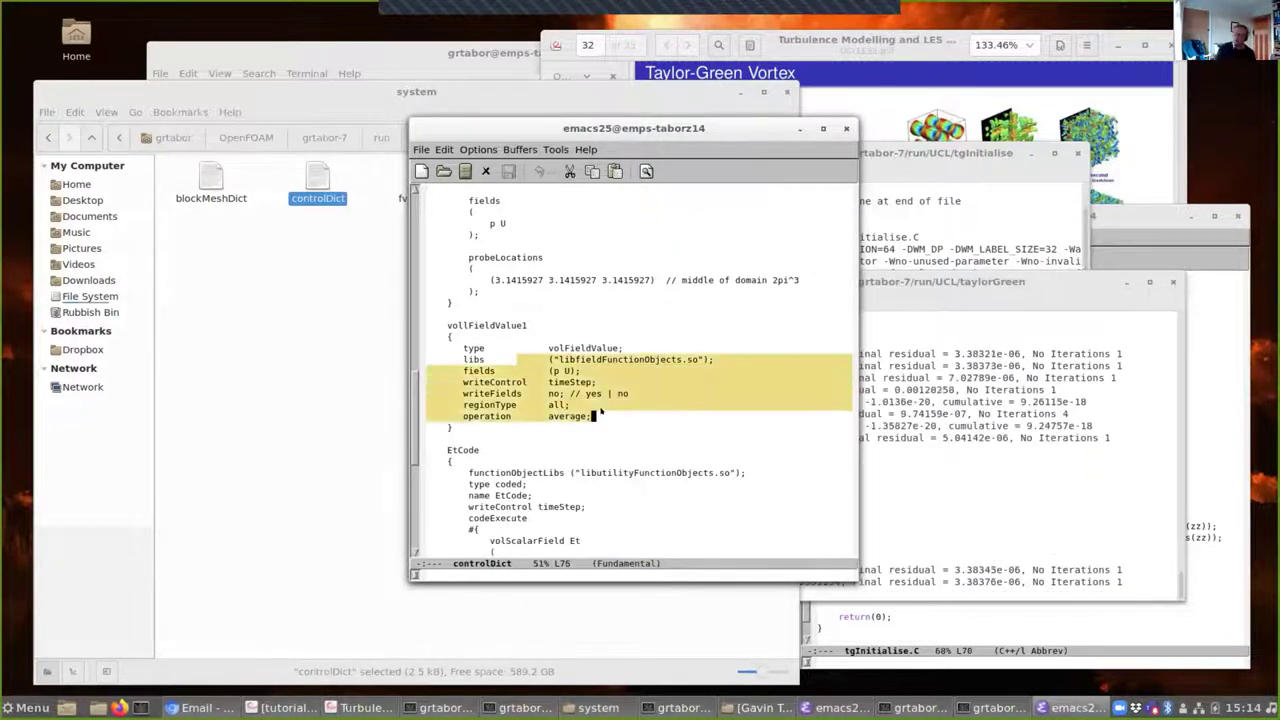
{"action": "key", "text": "alt+w"}
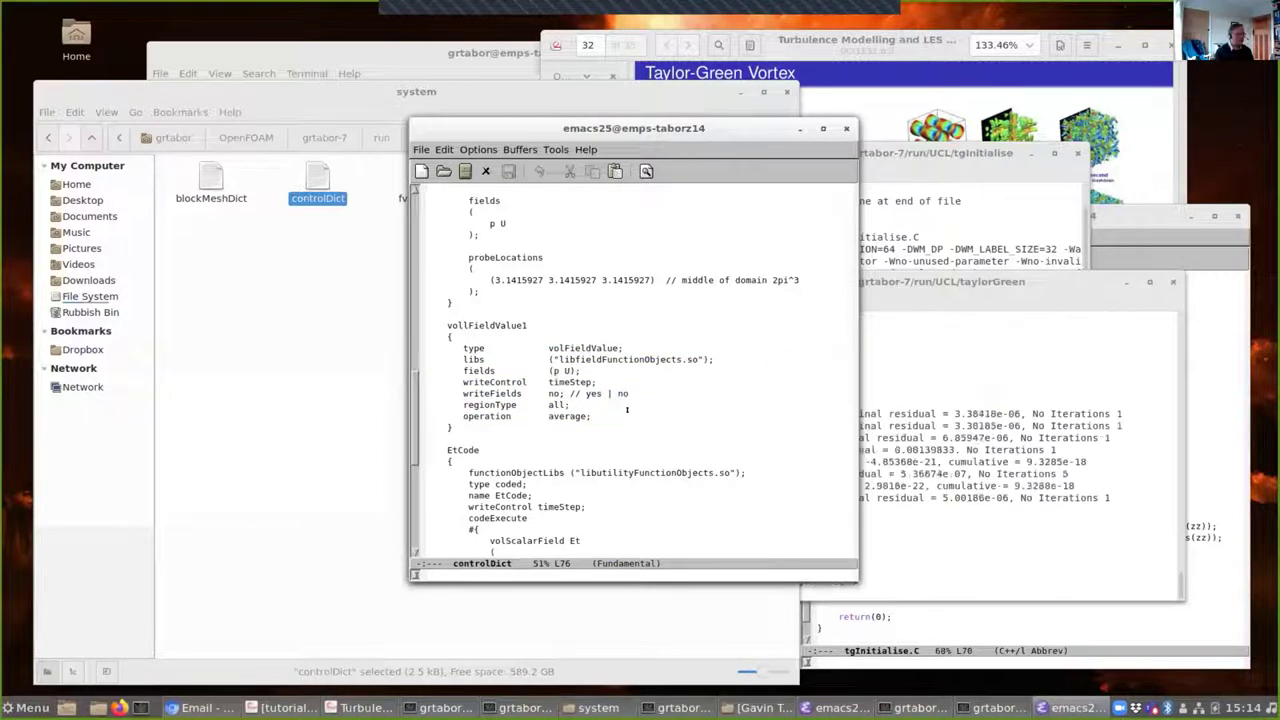
{"action": "scroll", "coordinate": [633, 410], "scroll_direction": "down", "scroll_amount": 1}
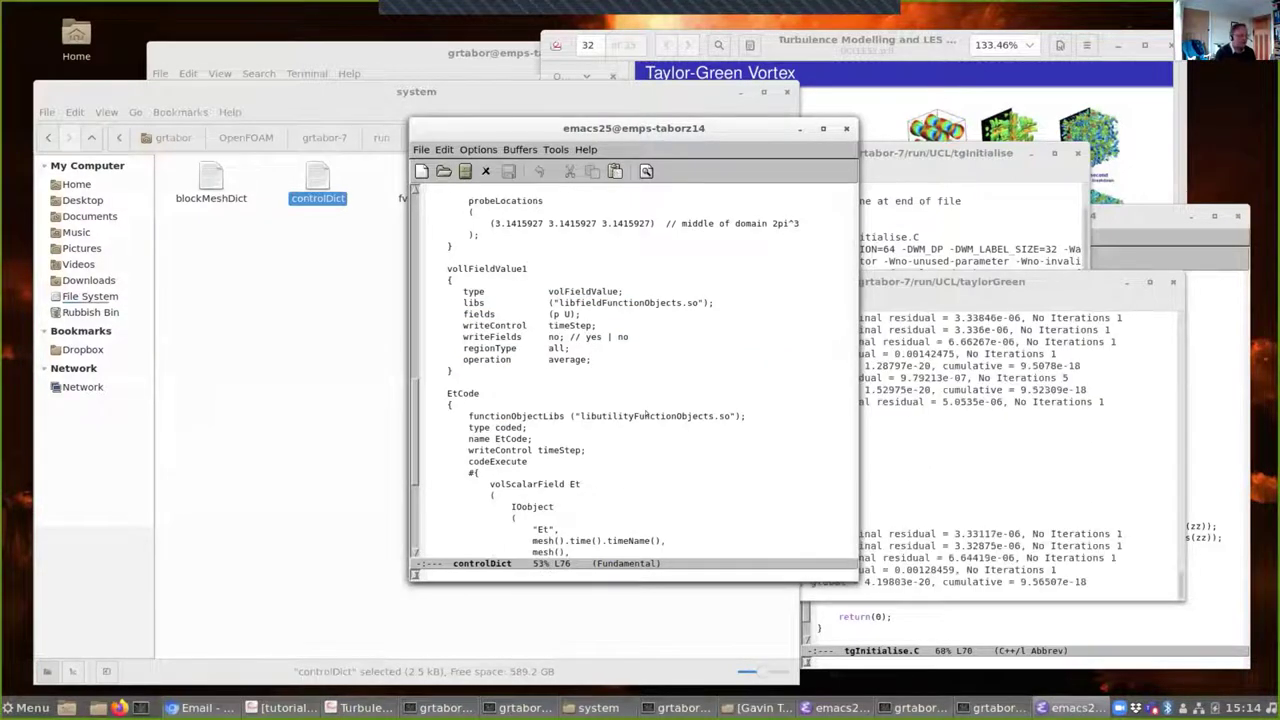
Step: Examine the EtCode function object in controlDict, including its name, utility library and the #{ #}; delimiters of its codeExecute block
{"action": "scroll", "coordinate": [647, 414], "scroll_direction": "down", "scroll_amount": 2}
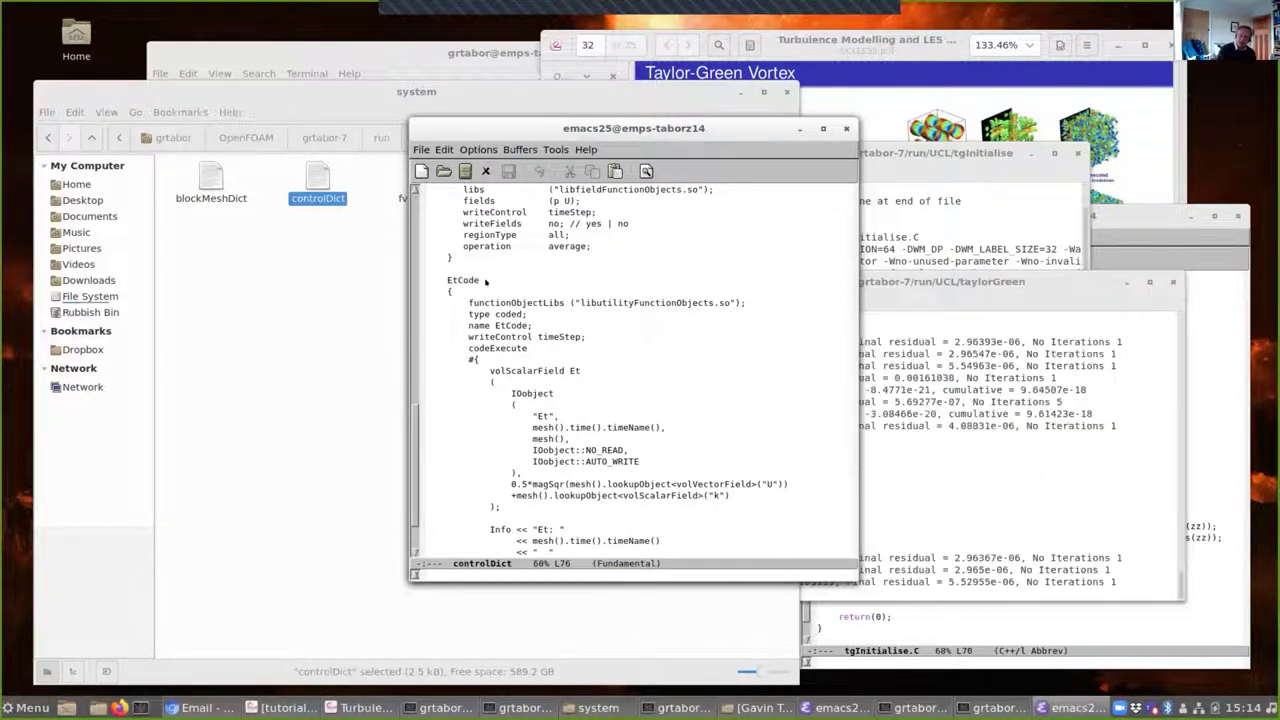
{"action": "double_click", "coordinate": [486, 283]}
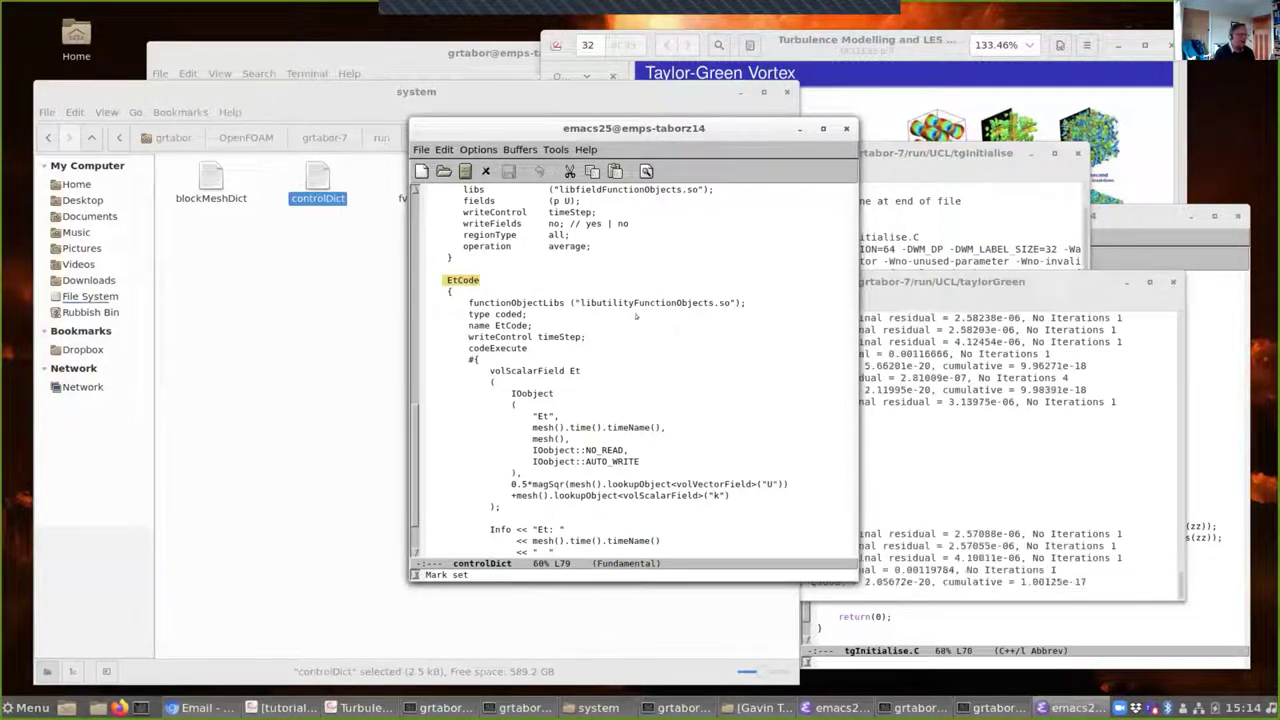
{"action": "left_click", "coordinate": [607, 302]}
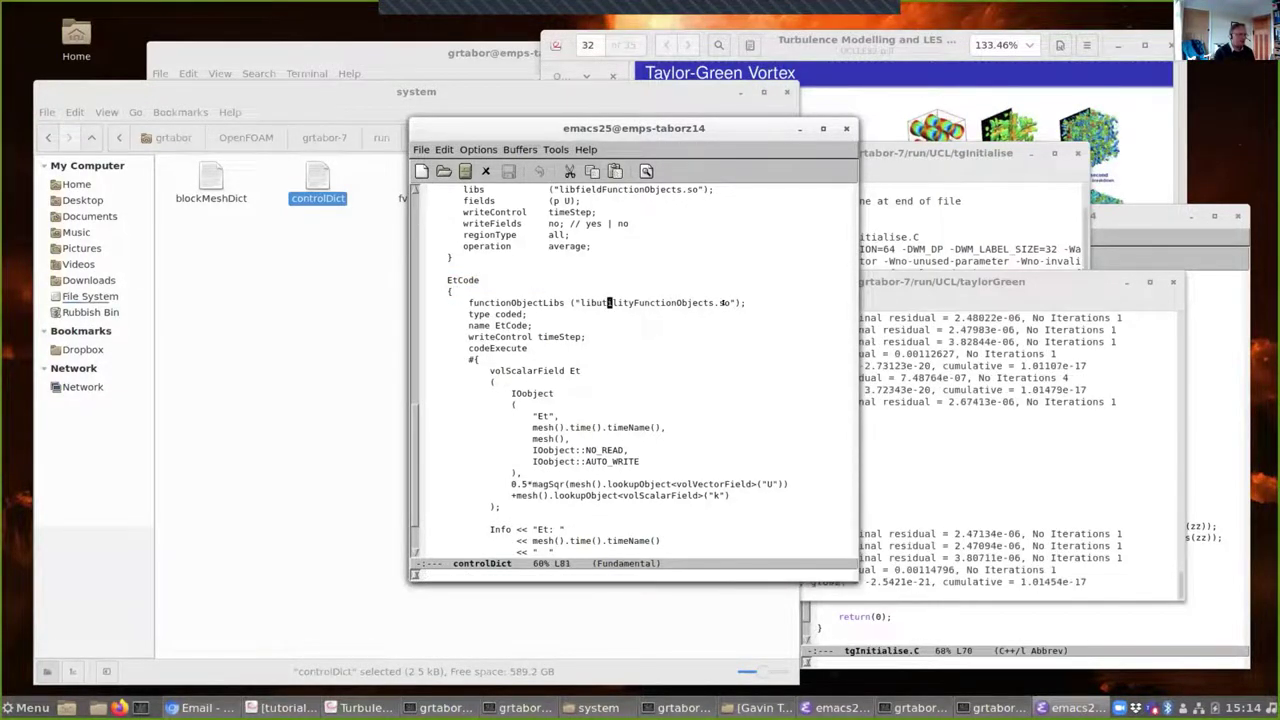
{"action": "left_click", "coordinate": [731, 302]}
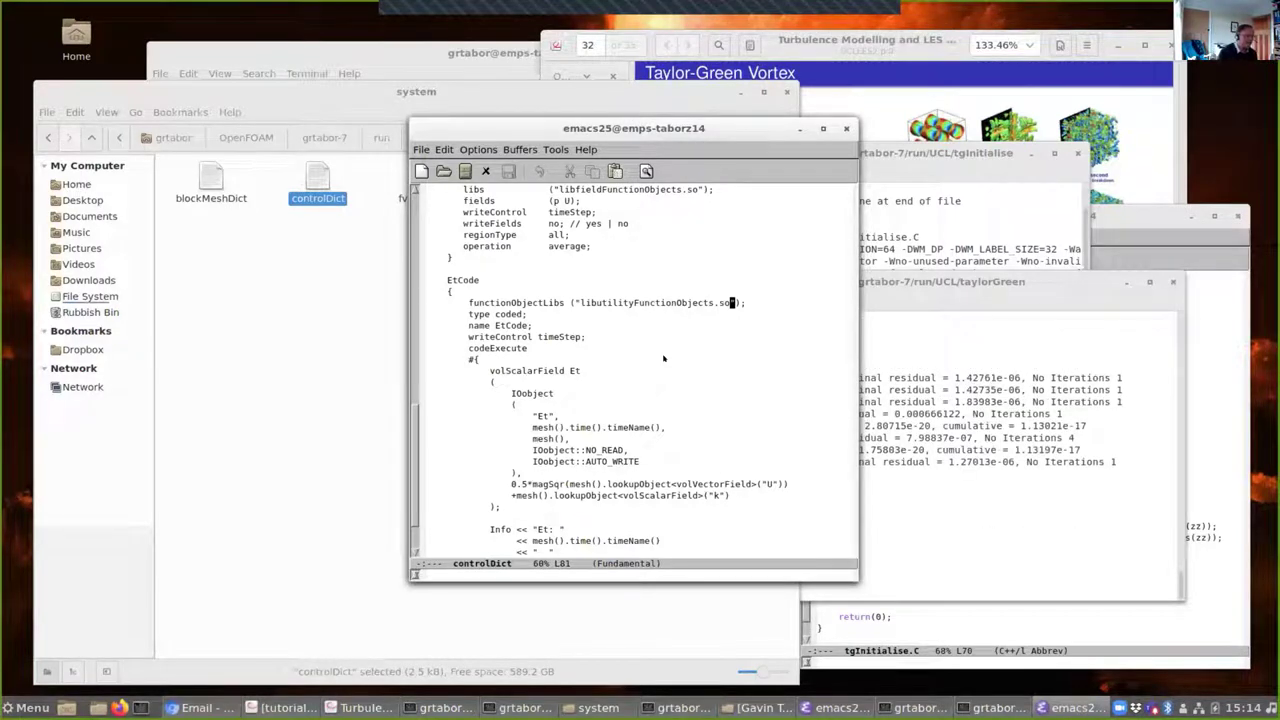
{"action": "scroll", "coordinate": [663, 357], "scroll_direction": "down", "scroll_amount": 1}
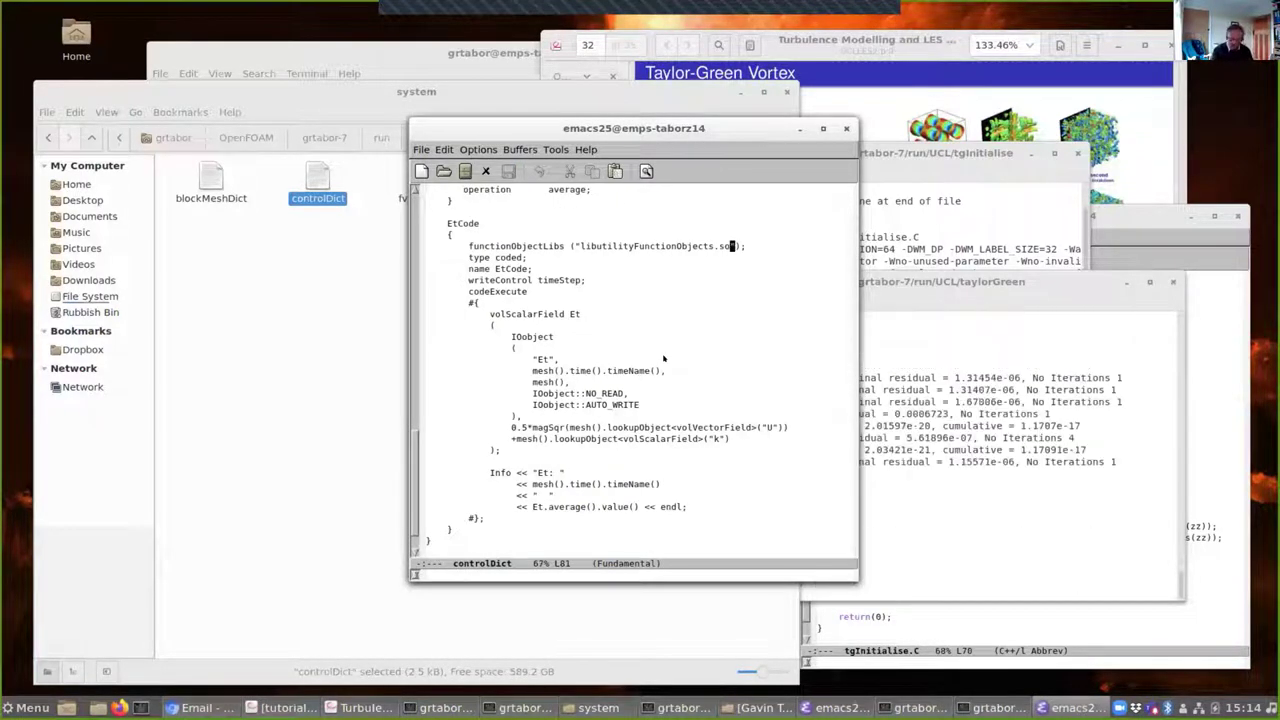
{"action": "left_click", "coordinate": [495, 302]}
{"action": "key", "text": "ctrl+g"}
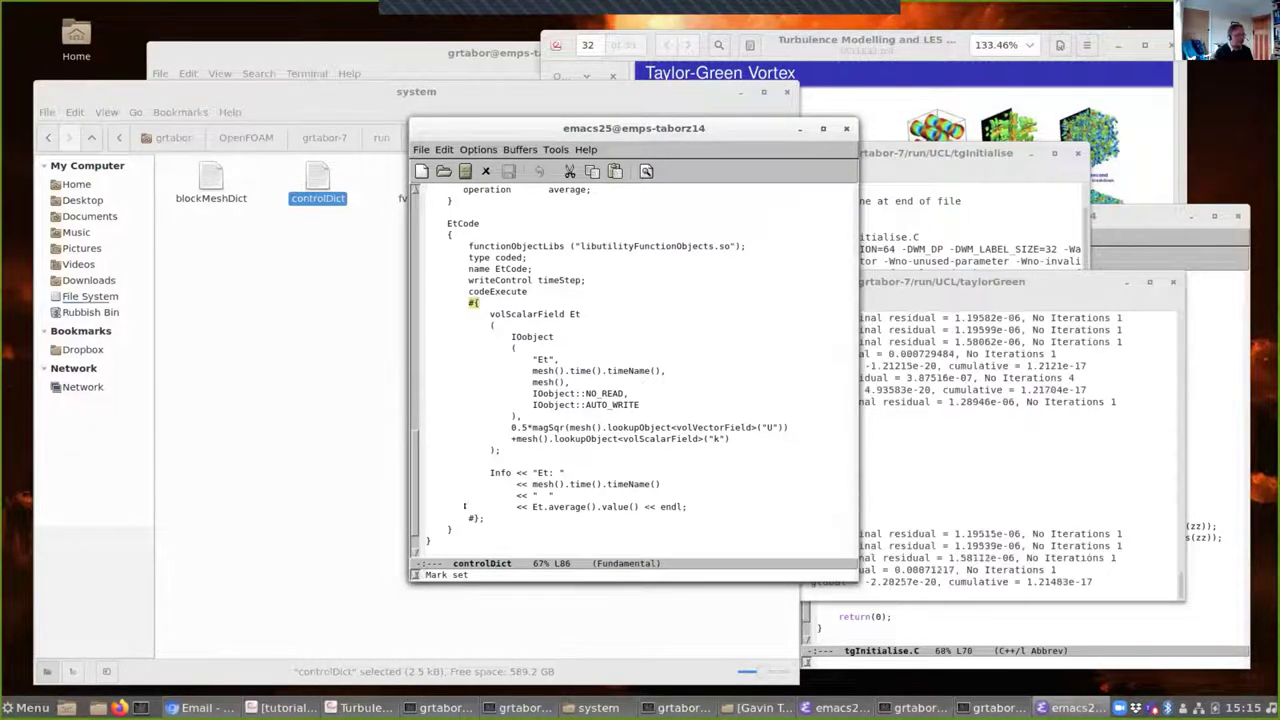
{"action": "double_click", "coordinate": [494, 517]}
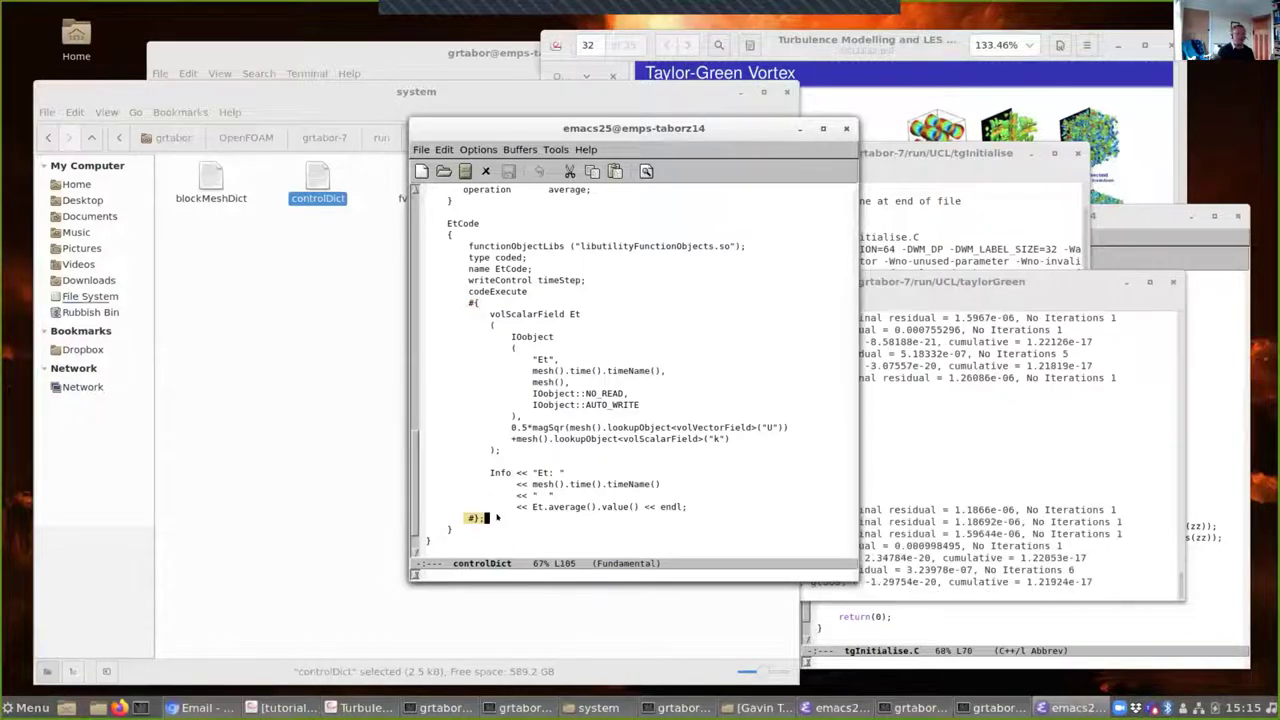
{"action": "key", "text": "ctrl+space"}
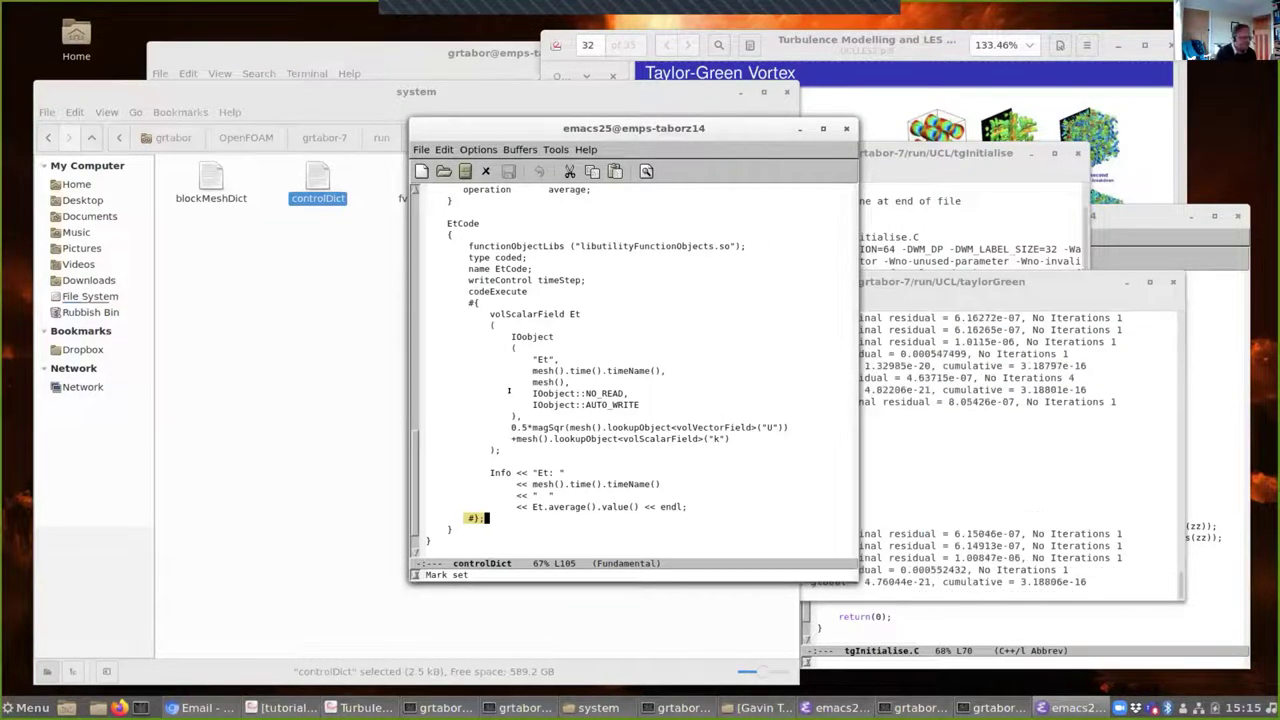
Step: Examine the volScalarField Et declaration and its IOobject entries, including the NO_READ and AUTO_WRITE options
{"action": "left_click", "coordinate": [442, 306]}
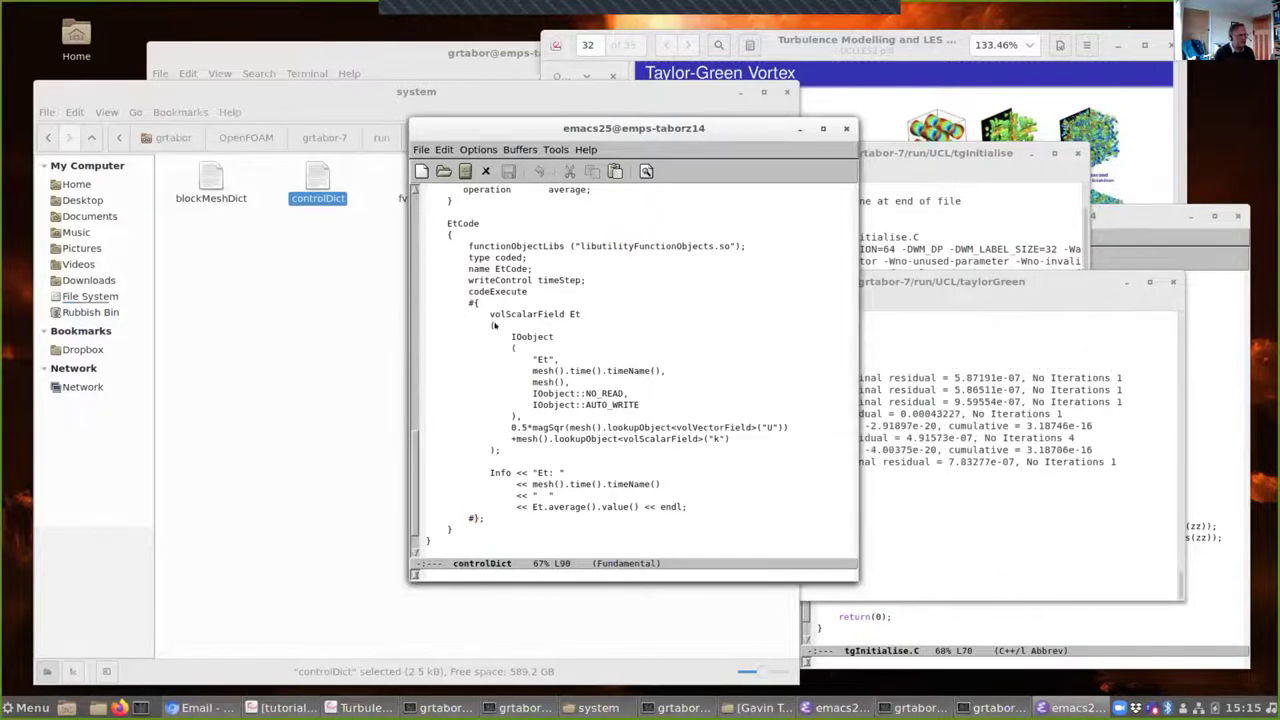
{"action": "left_click_drag", "start_coordinate": [430, 309], "coordinate": [545, 337]}
{"action": "left_click_drag", "start_coordinate": [612, 390], "coordinate": [618, 404]}
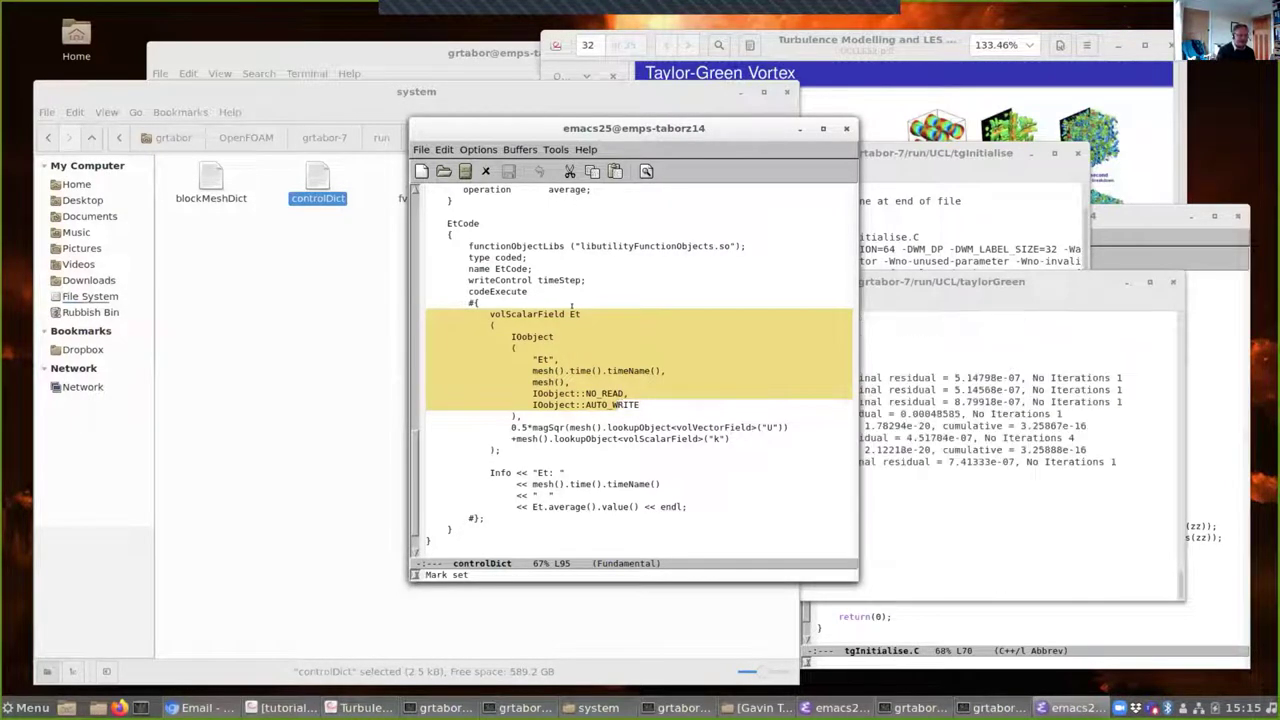
{"action": "left_click", "coordinate": [573, 307]}
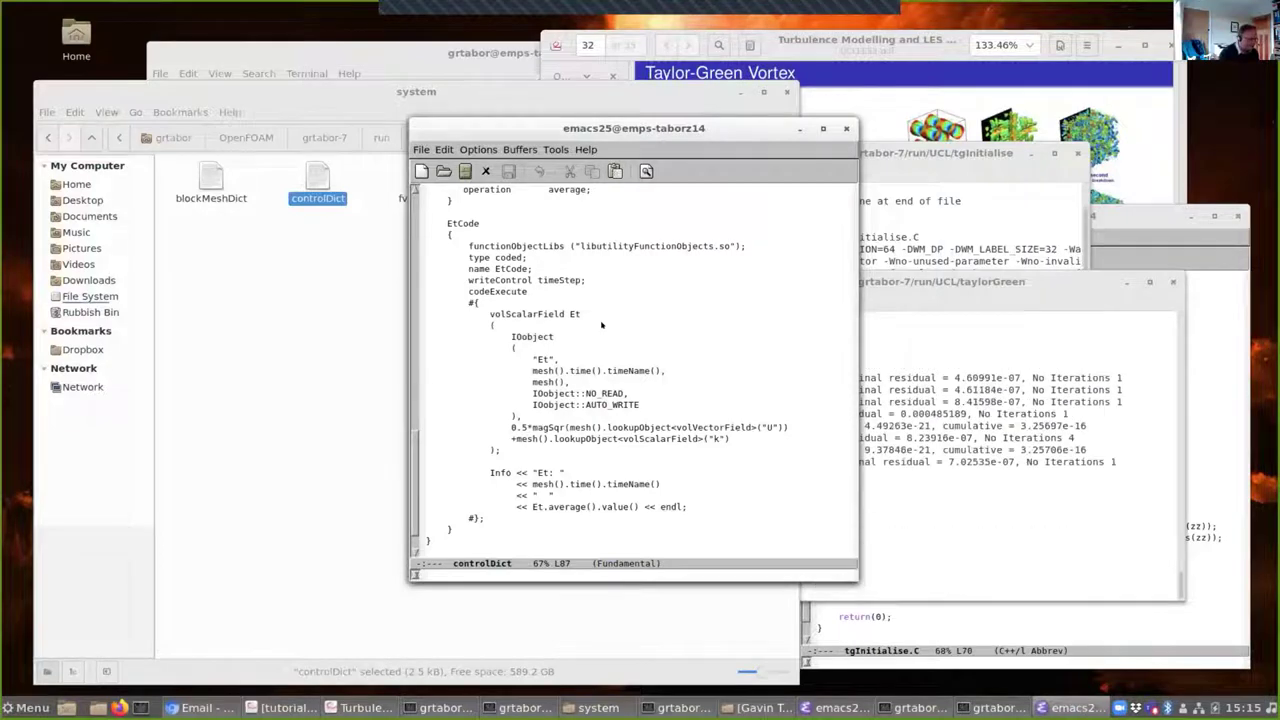
{"action": "scroll", "coordinate": [621, 326], "scroll_direction": "down", "scroll_amount": 1}
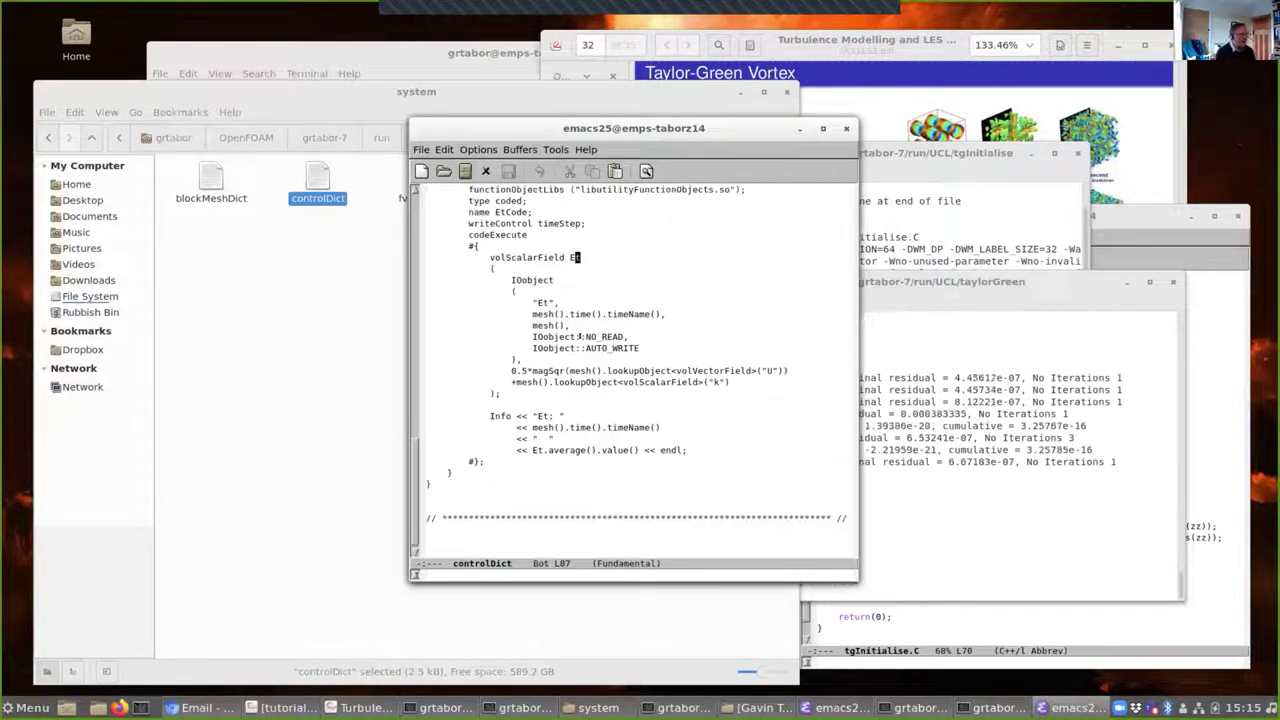
{"action": "left_click_drag", "start_coordinate": [582, 337], "coordinate": [645, 348]}
{"action": "left_click", "coordinate": [645, 348]}
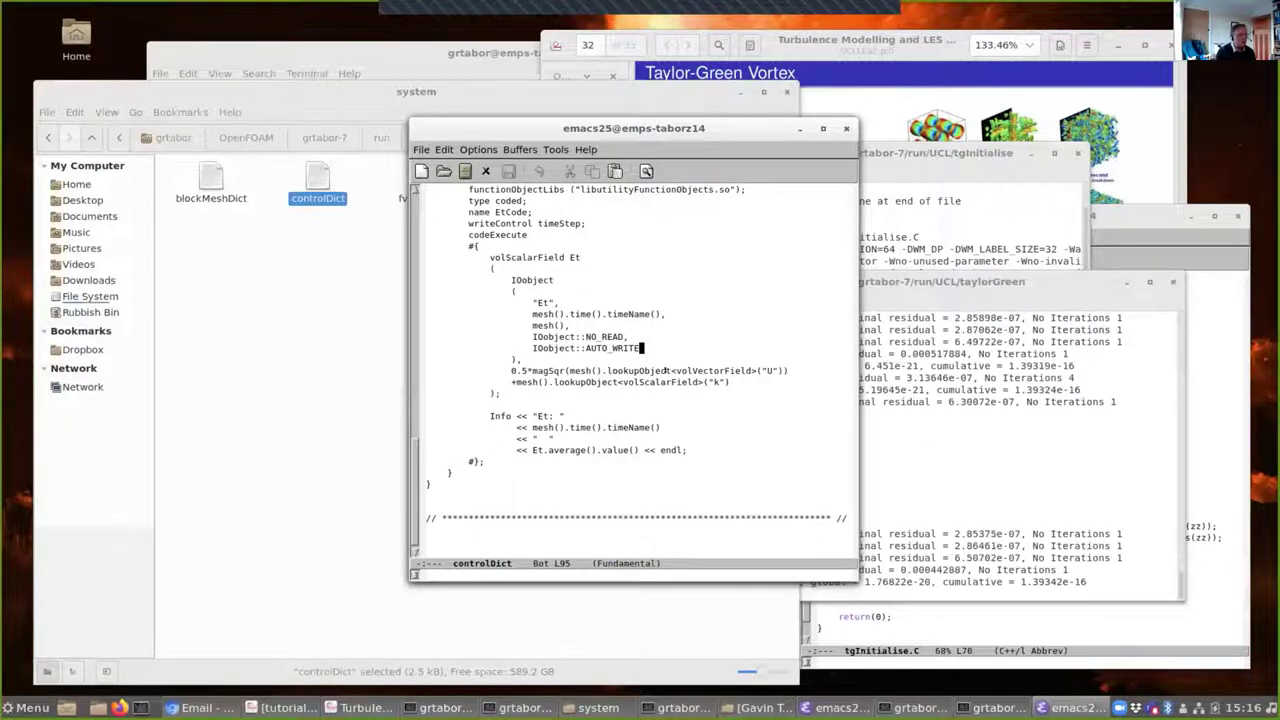
Step: Examine how the Et expression retrieves the velocity field "U" from the mesh with lookupObject
{"action": "left_click_drag", "start_coordinate": [610, 370], "coordinate": [665, 371]}
{"action": "key", "text": "Down"}
{"action": "key", "text": "Right"}
{"action": "key", "text": "Right"}
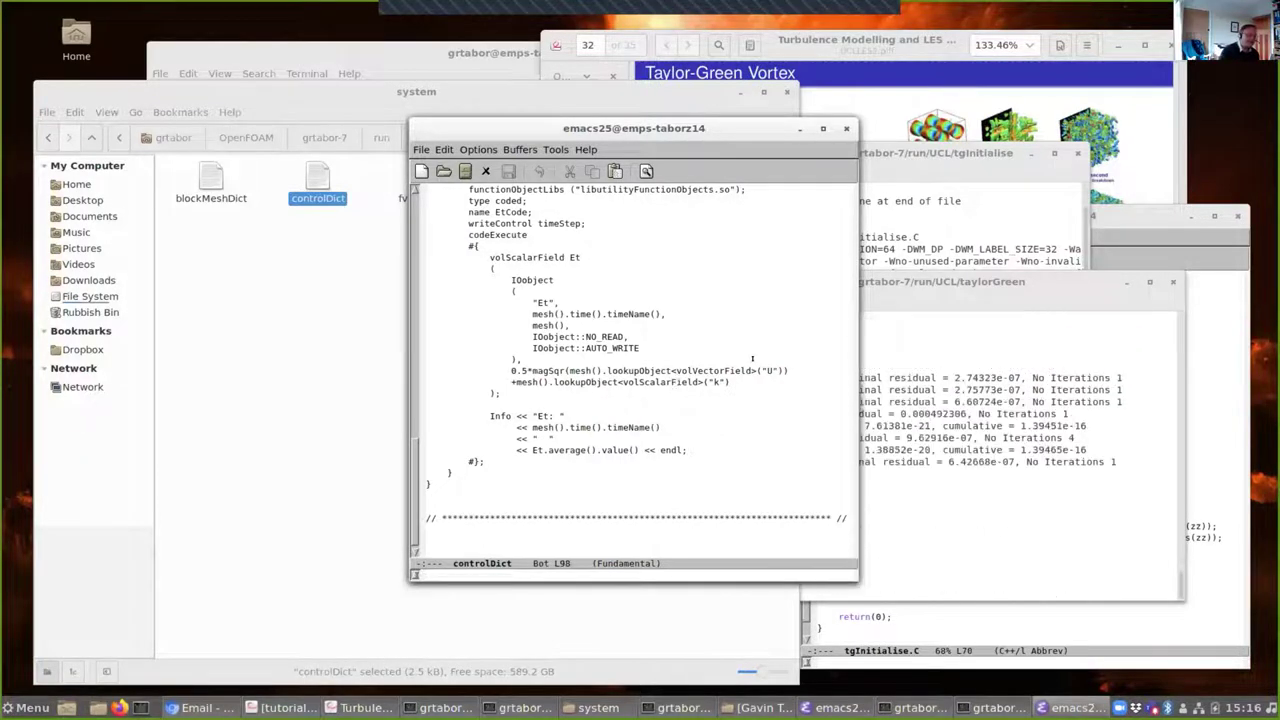
{"action": "left_click_drag", "start_coordinate": [762, 370], "coordinate": [778, 370]}
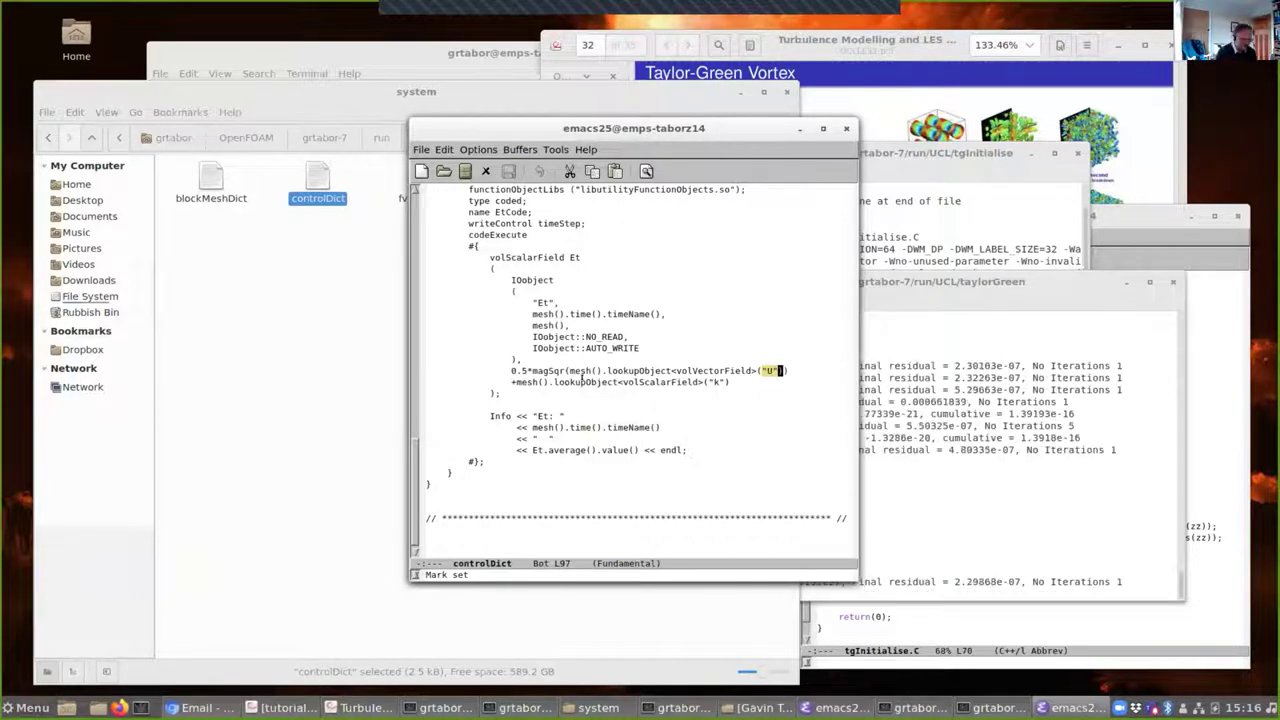
{"action": "left_click", "coordinate": [588, 370]}
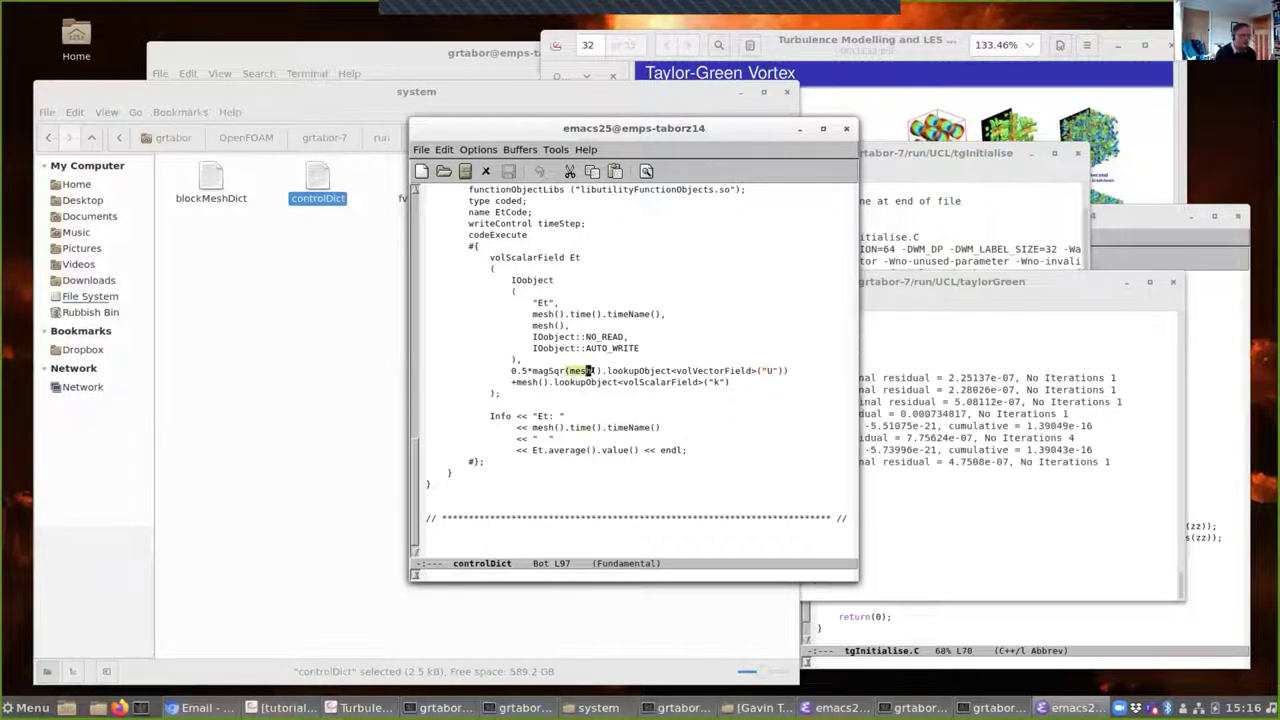
{"action": "key", "text": "shift+Down"}
{"action": "key", "text": "alt+w"}
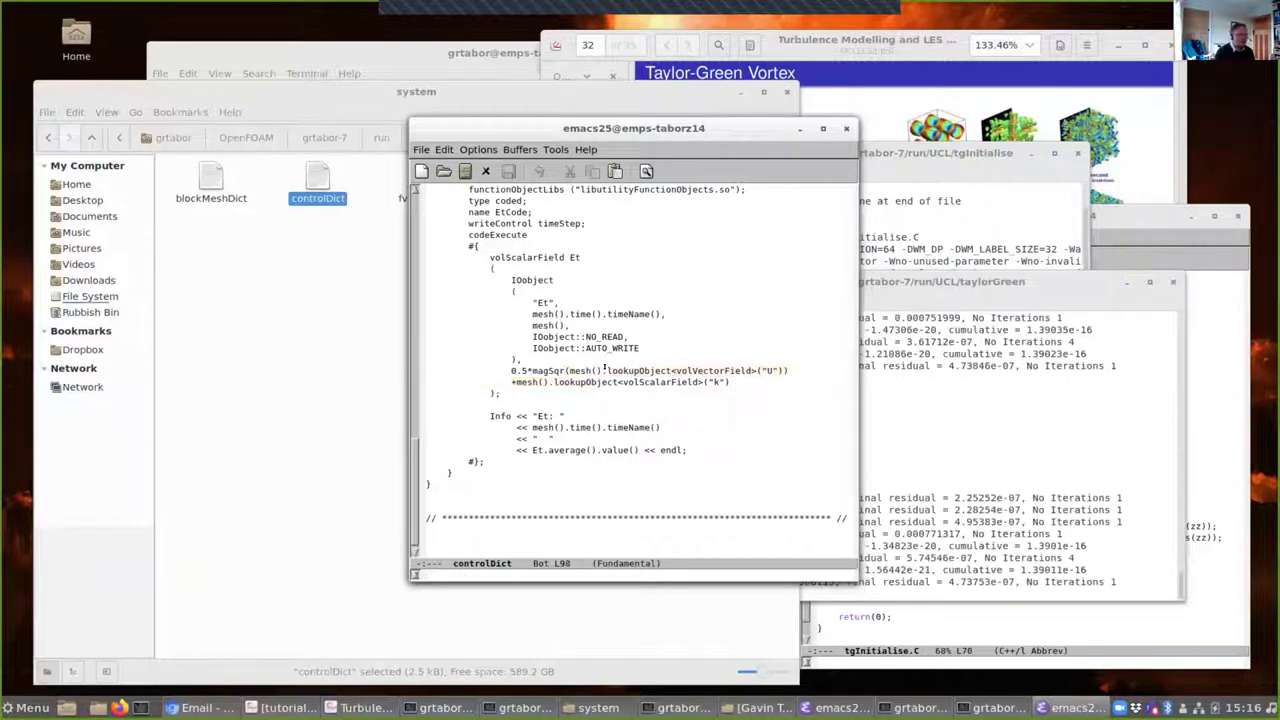
{"action": "left_click_drag", "start_coordinate": [607, 370], "coordinate": [630, 371]}
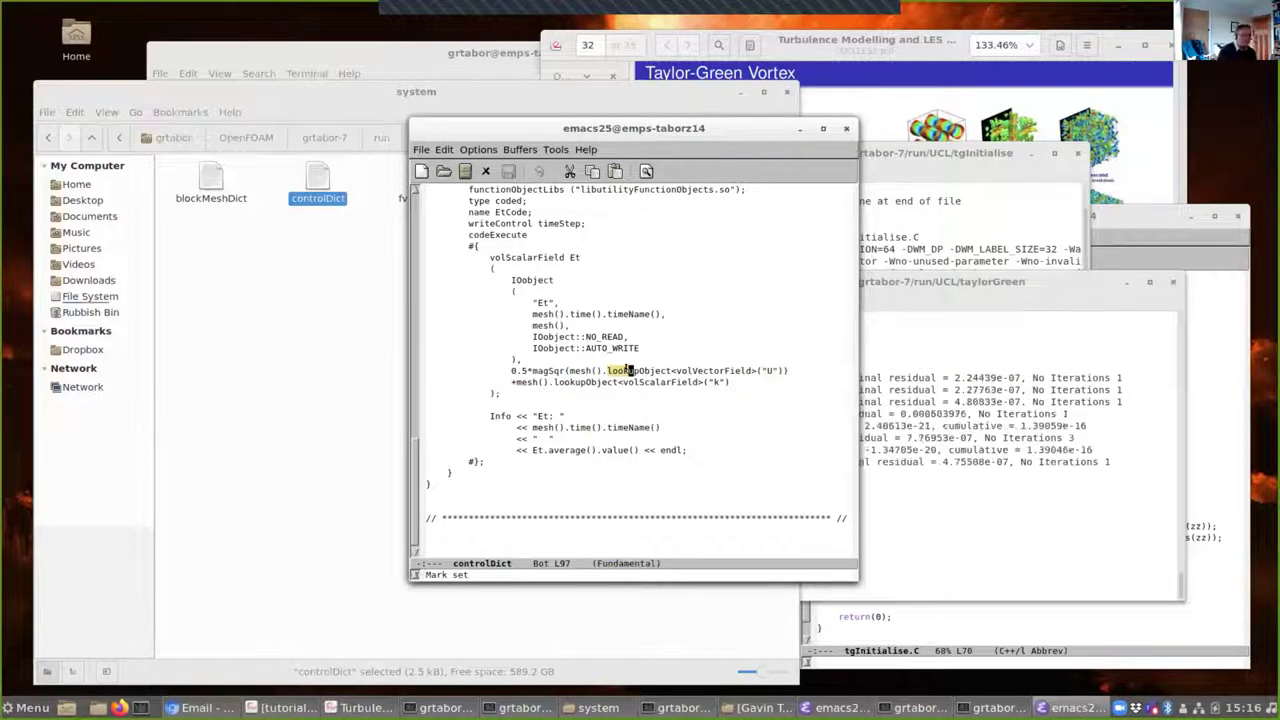
{"action": "left_click", "coordinate": [655, 370]}
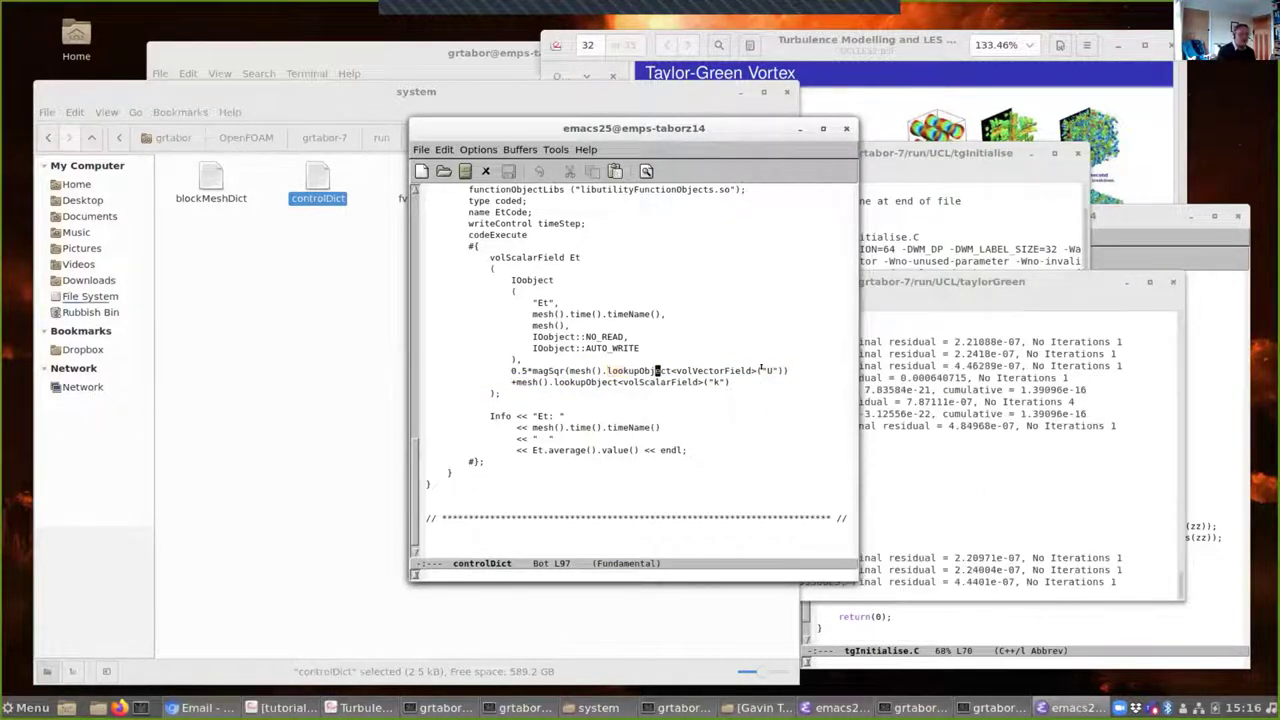
{"action": "left_click_drag", "start_coordinate": [761, 370], "coordinate": [777, 374]}
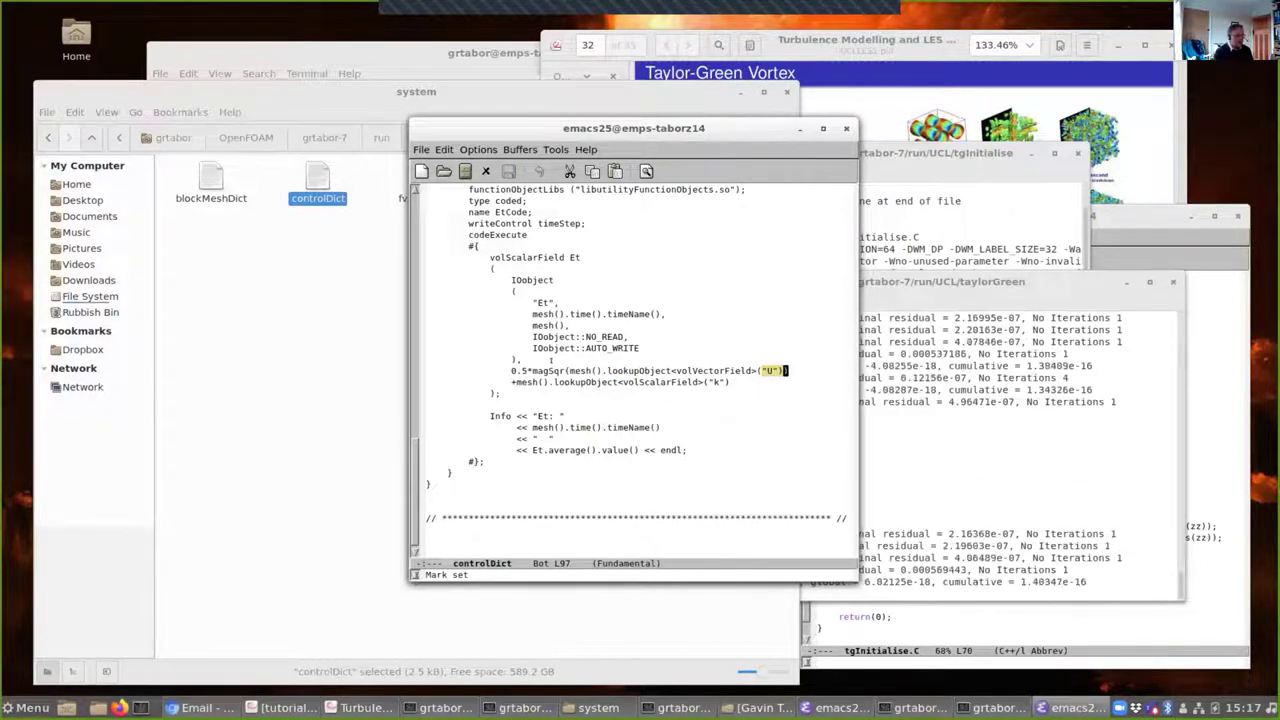
Step: Examine the 0.5*magSqr term of the Et expression and the "k" field added to it
{"action": "left_click_drag", "start_coordinate": [528, 370], "coordinate": [556, 370]}
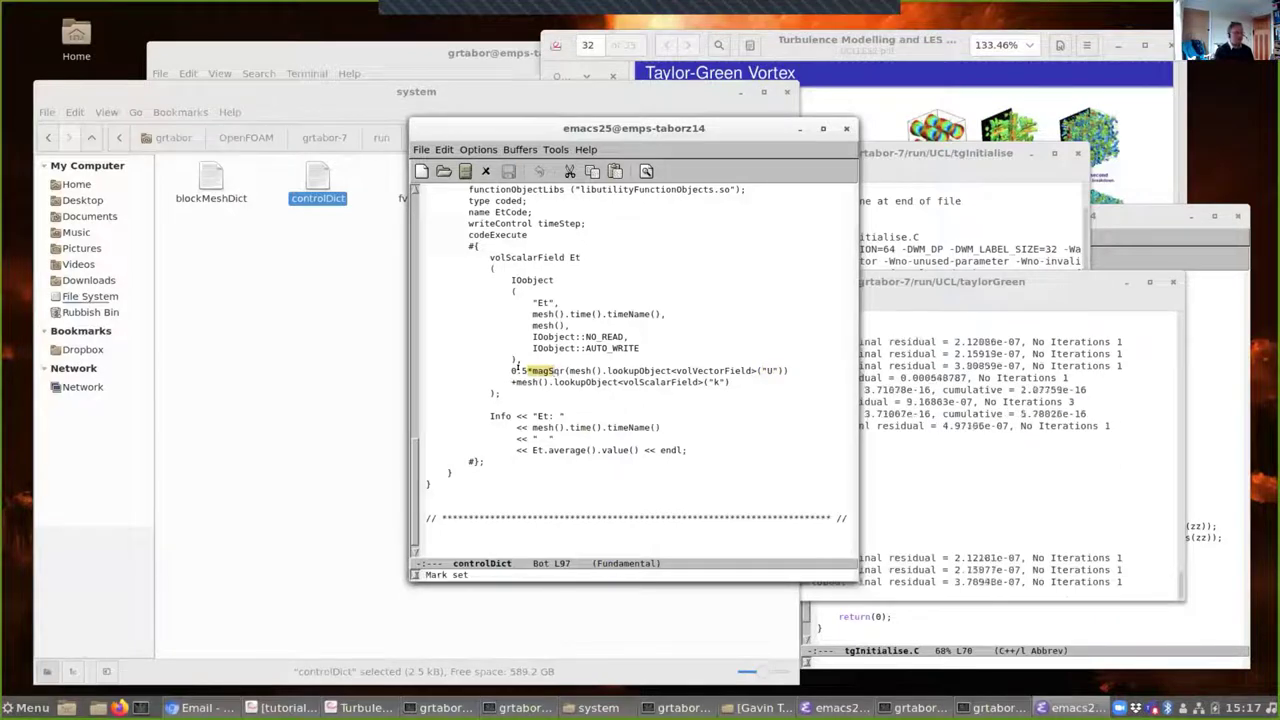
{"action": "left_click", "coordinate": [522, 370]}
{"action": "left_click", "coordinate": [517, 382]}
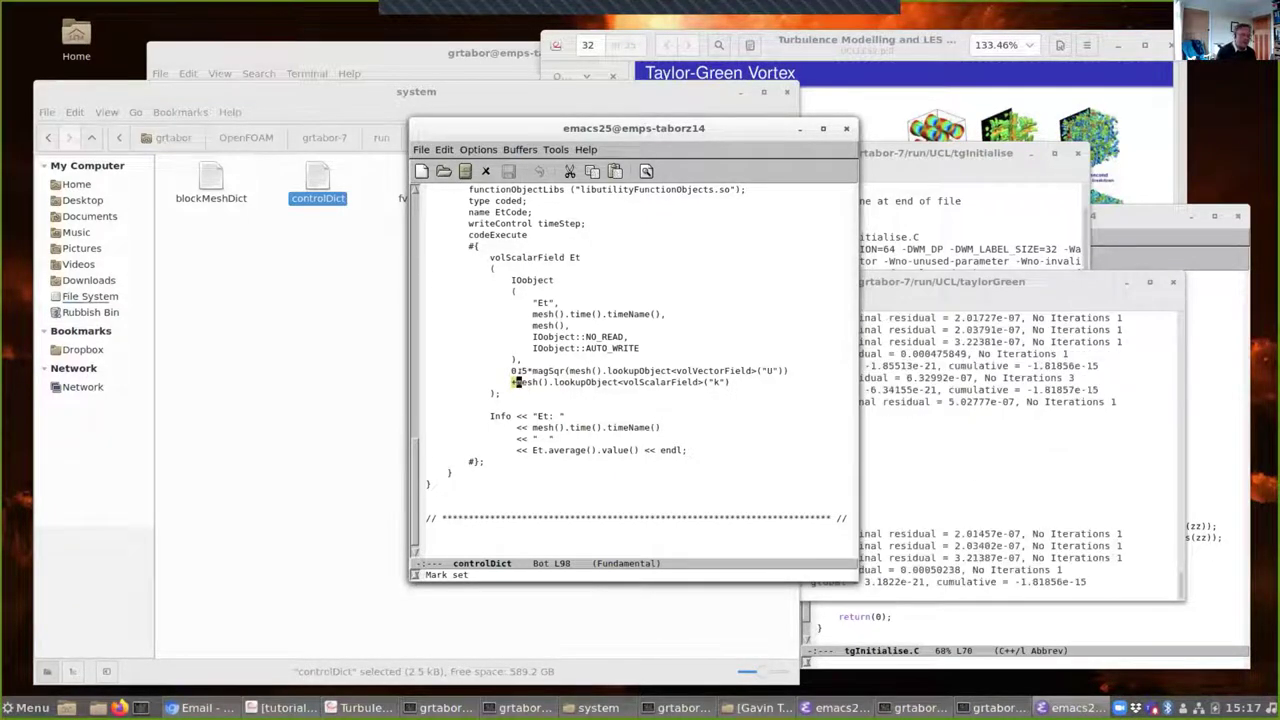
{"action": "left_click", "coordinate": [514, 370]}
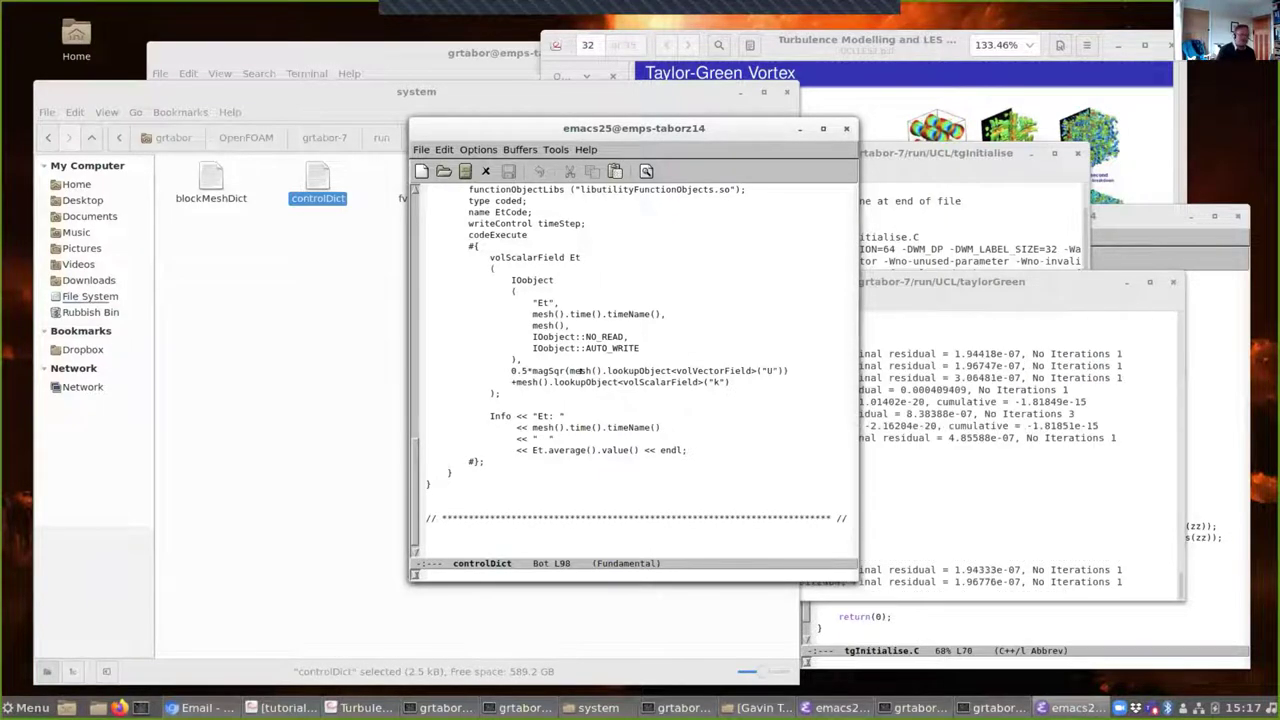
Step: Examine the Info statement of EtCode, covering its "Et: " label, timeName(), blank separator and Et.average().value() terms
{"action": "left_click", "coordinate": [714, 381]}
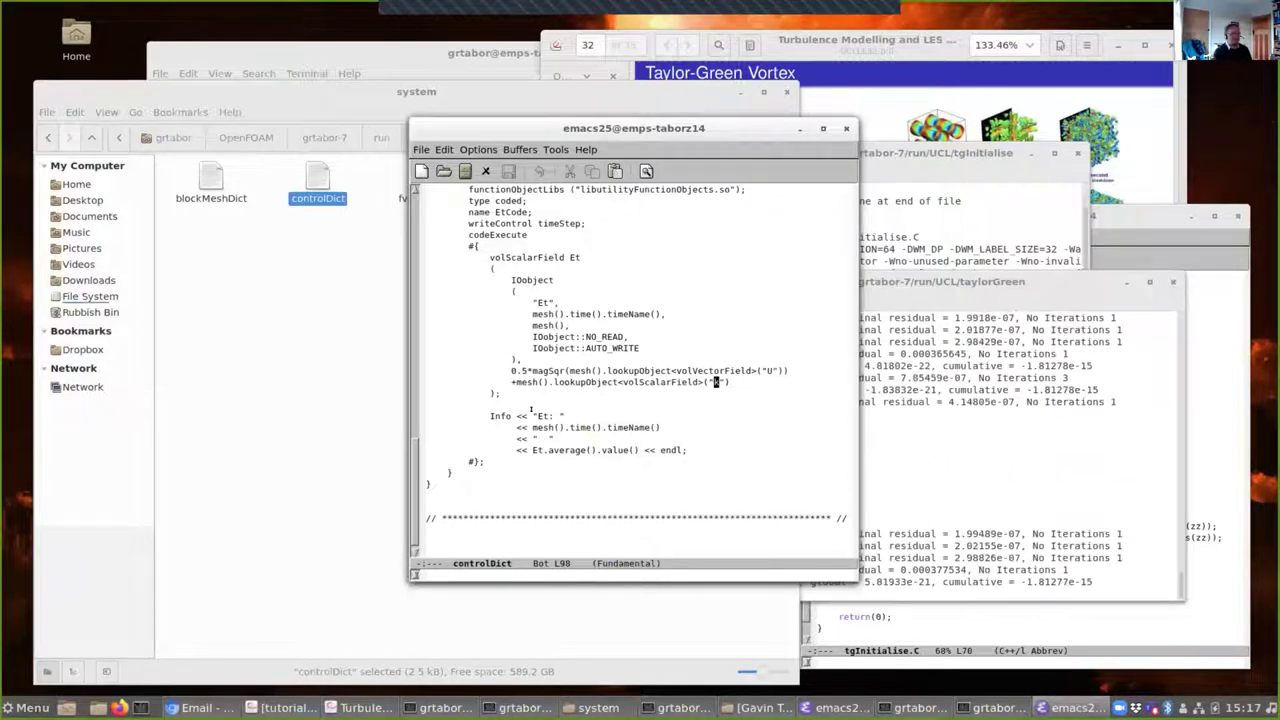
{"action": "left_click_drag", "start_coordinate": [489, 415], "coordinate": [510, 413]}
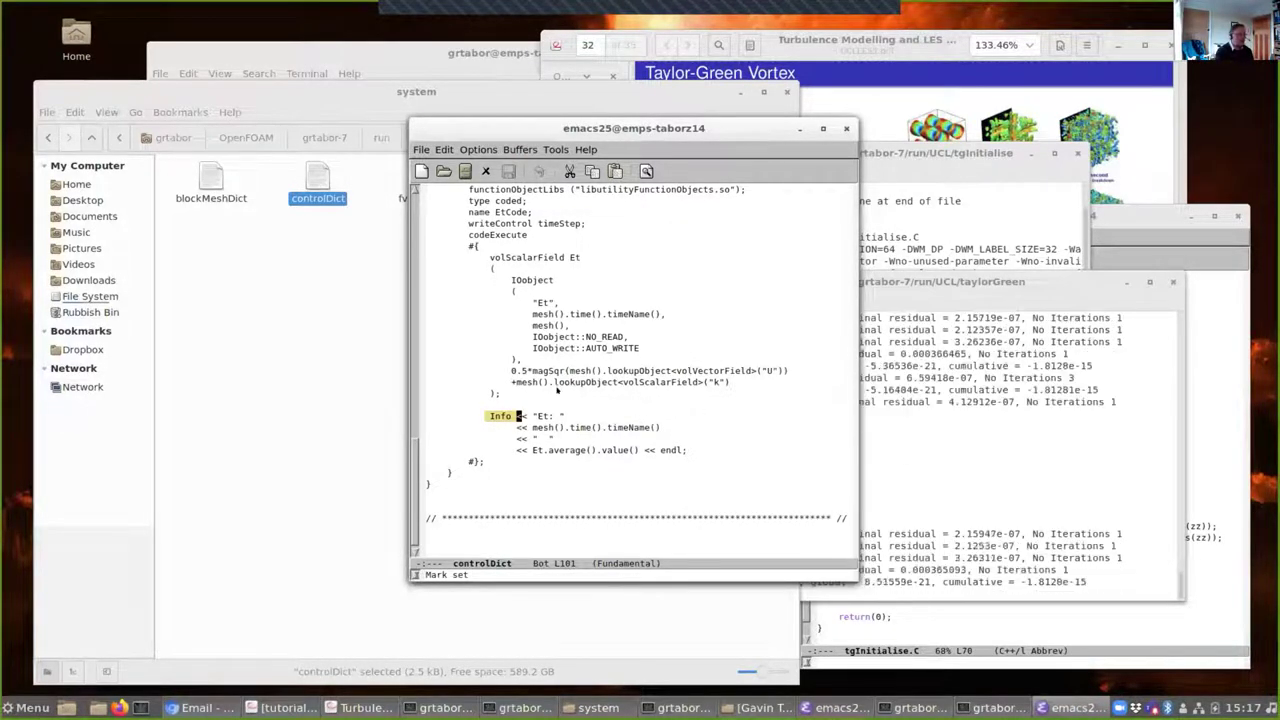
{"action": "left_click", "coordinate": [506, 415]}
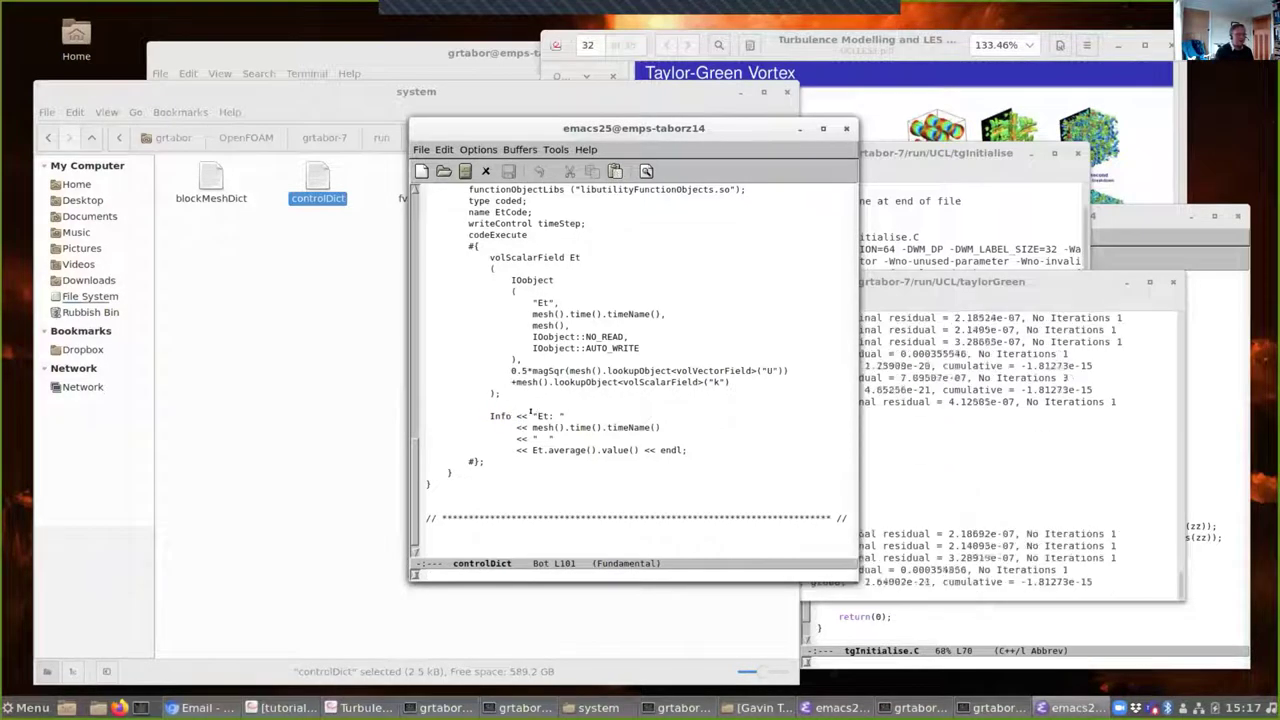
{"action": "left_click_drag", "start_coordinate": [536, 416], "coordinate": [550, 414]}
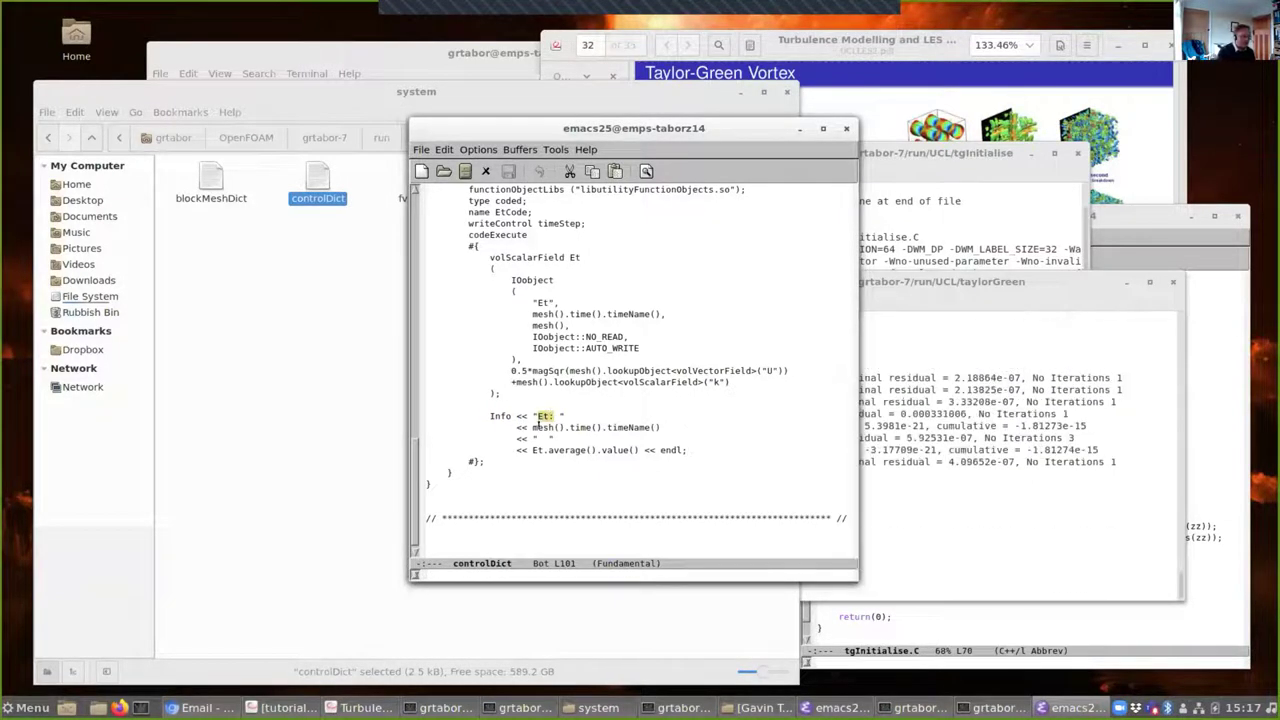
{"action": "key", "text": "Down"}
{"action": "double_click", "coordinate": [612, 424]}
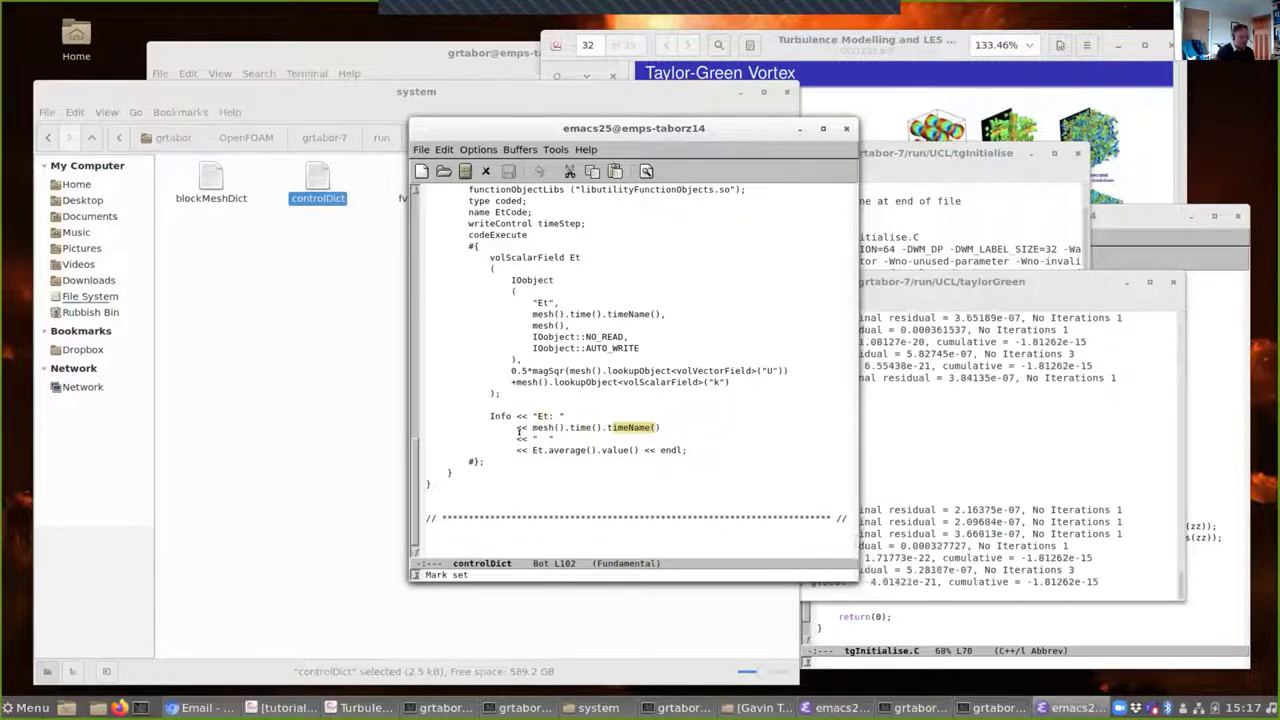
{"action": "left_click_drag", "start_coordinate": [528, 438], "coordinate": [556, 437]}
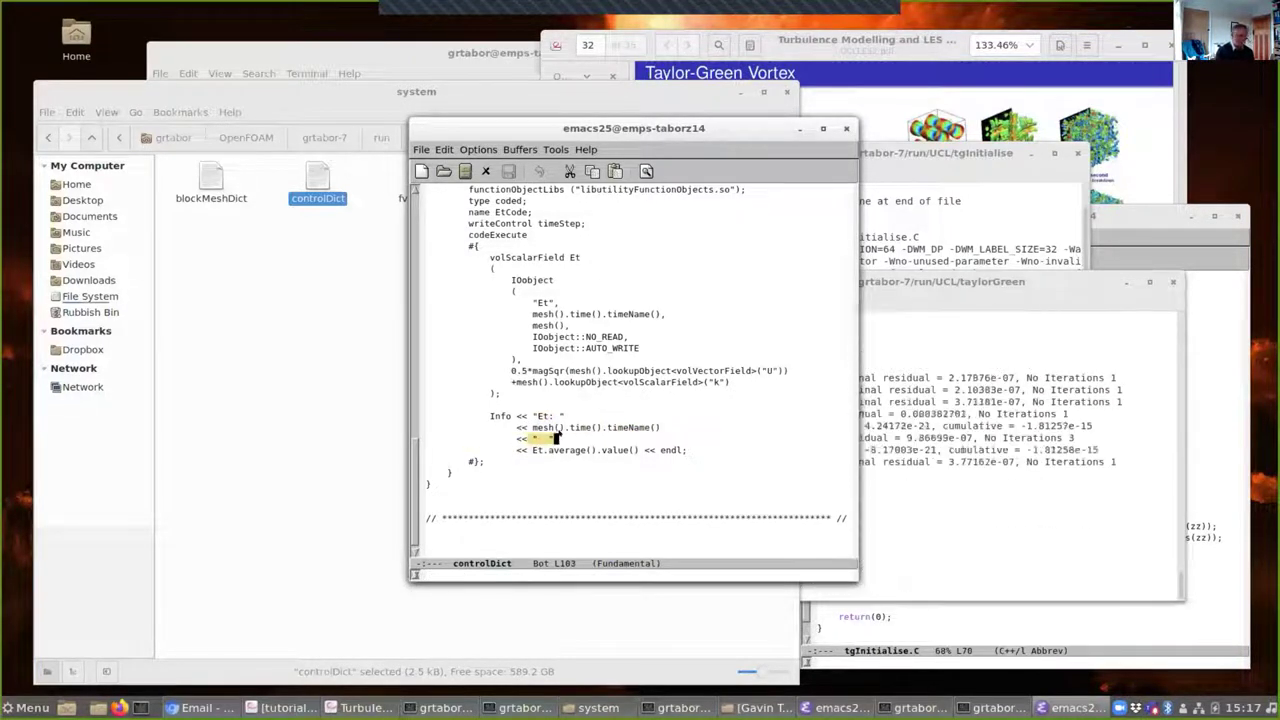
{"action": "left_click", "coordinate": [552, 437]}
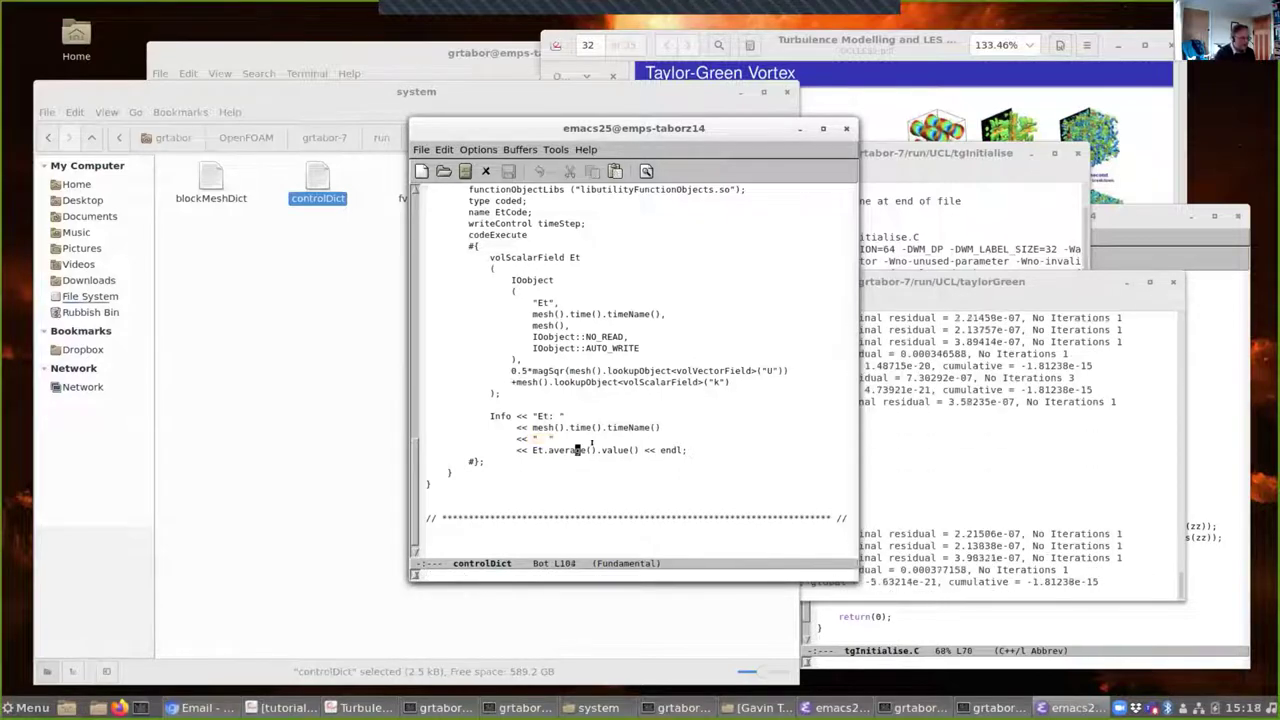
{"action": "left_click_drag", "start_coordinate": [528, 450], "coordinate": [570, 450]}
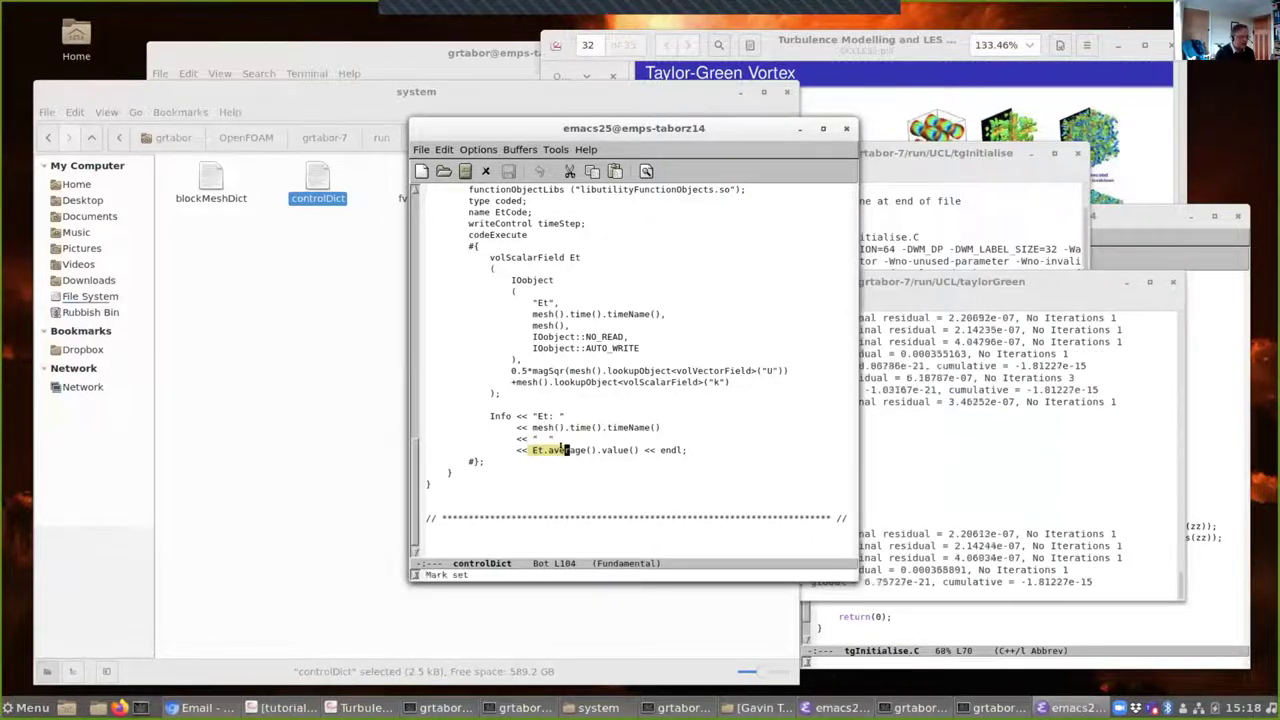
{"action": "left_click", "coordinate": [565, 450]}
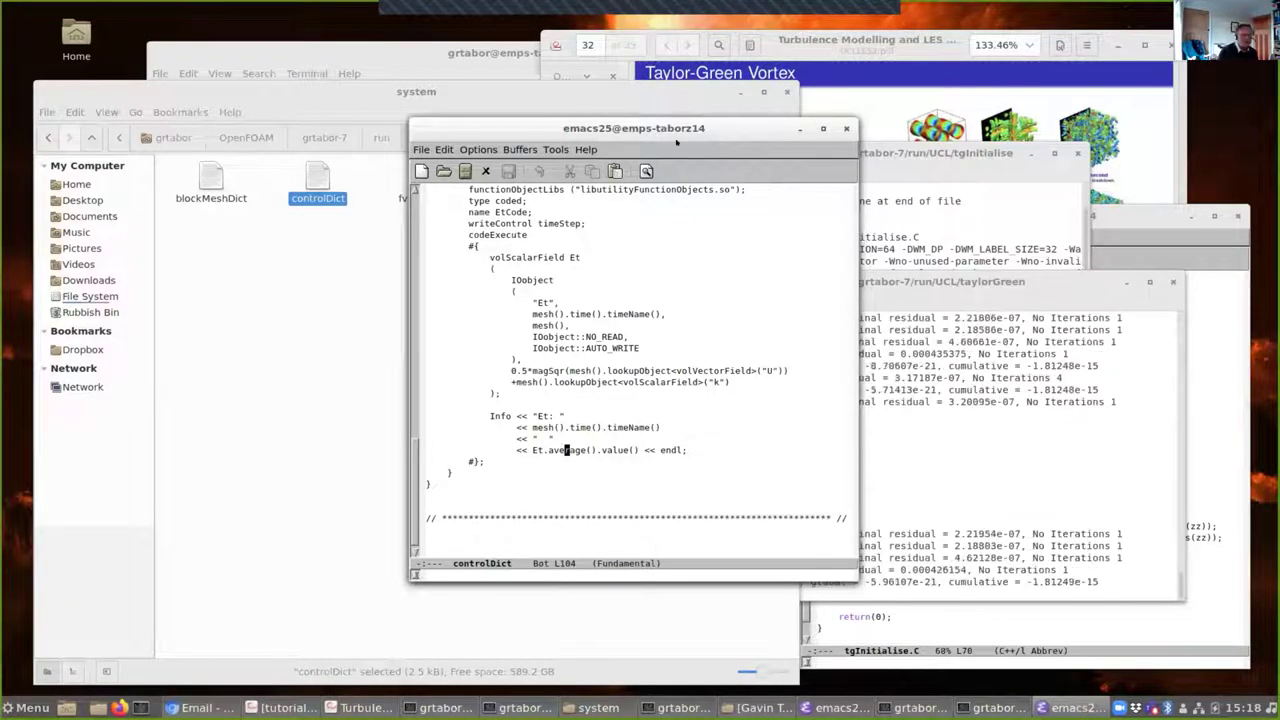
Step: Move the controlDict editor clear of the taylorGreen terminal and examine the Et line for time 99.95 in the solver output
{"action": "left_click_drag", "start_coordinate": [676, 141], "coordinate": [414, 103]}
{"action": "left_click", "coordinate": [883, 400]}
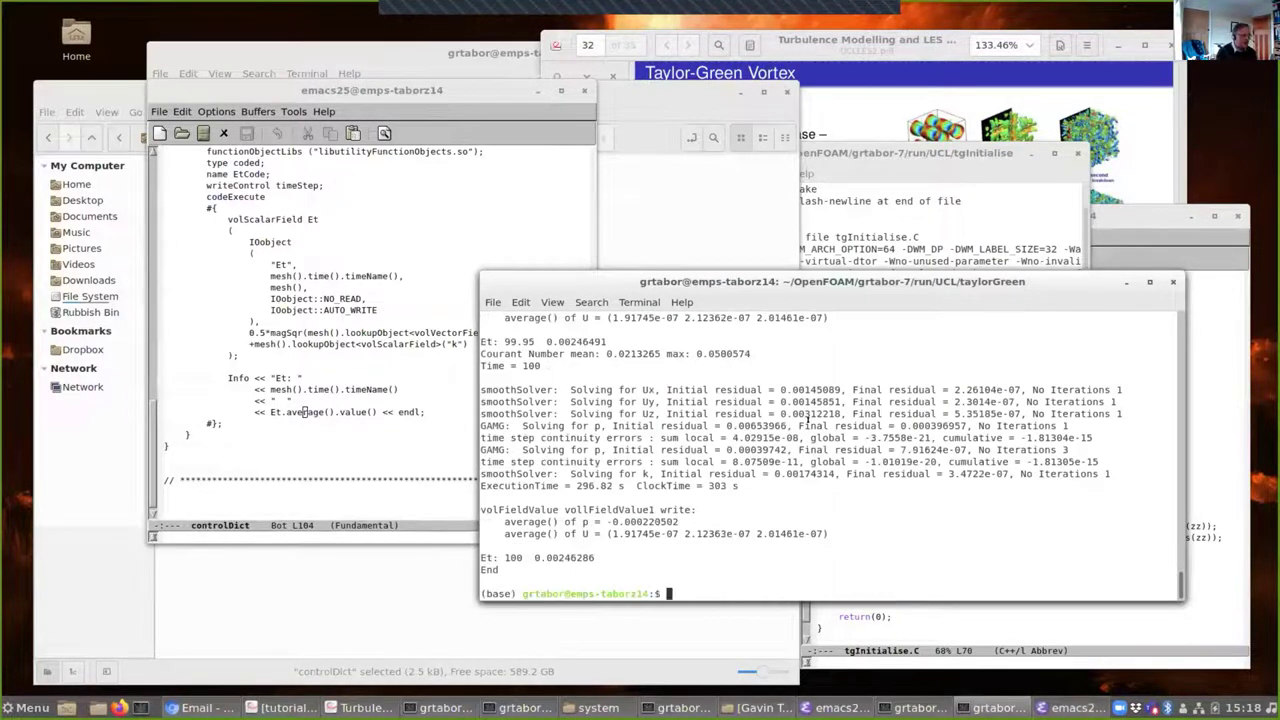
{"action": "scroll", "coordinate": [815, 420], "scroll_direction": "up", "scroll_amount": 3}
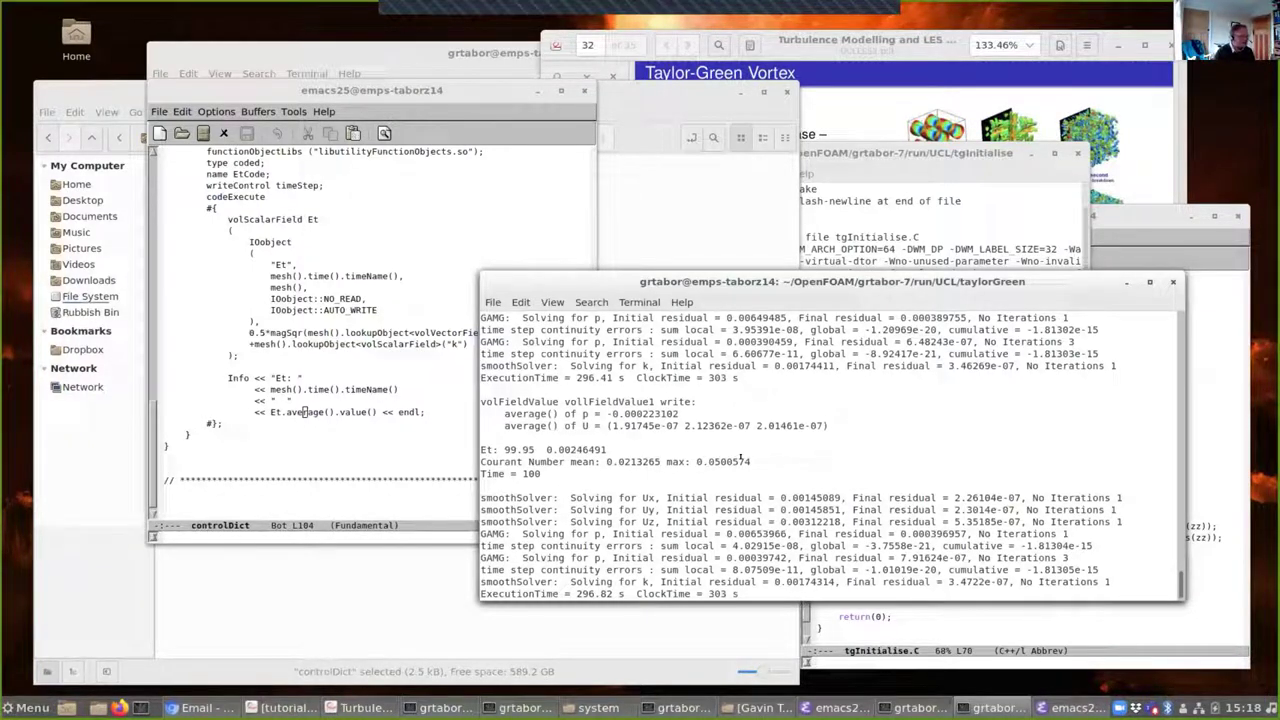
{"action": "triple_click", "coordinate": [477, 449]}
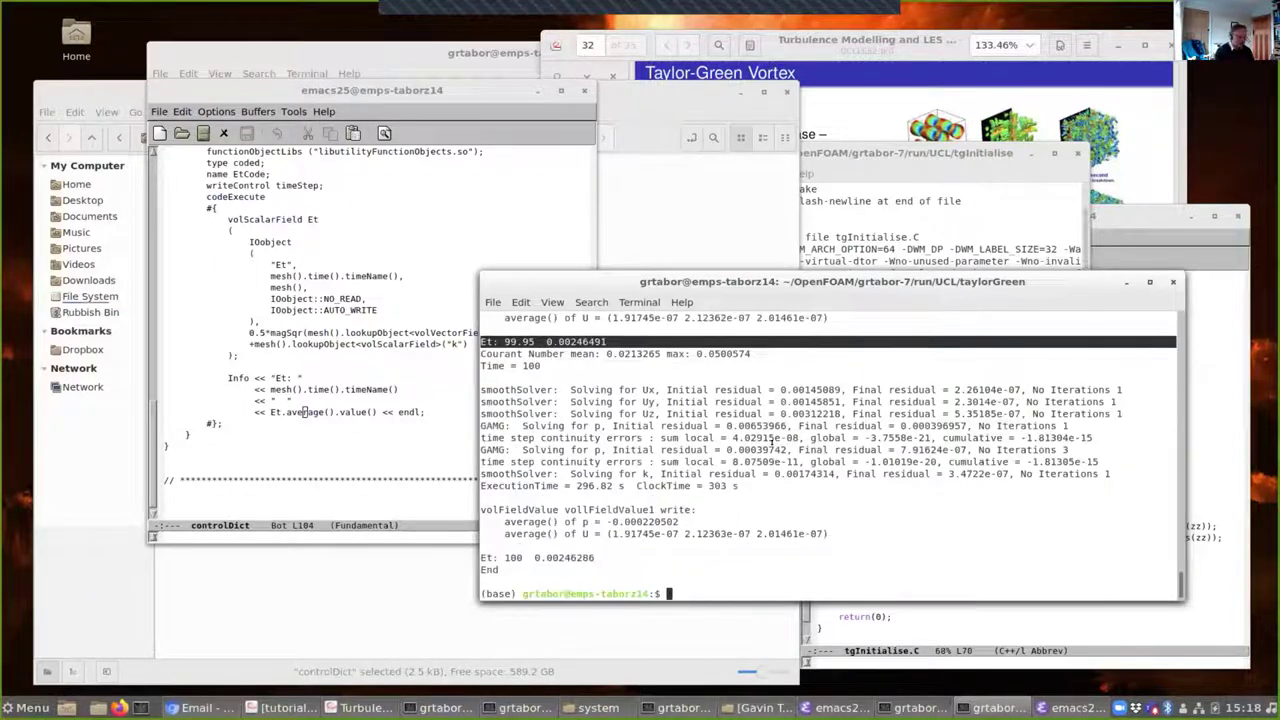
Step: List the taylorGreen case directory and plot tmp.dat with xmgrace in an enlarged window
{"action": "type", "text": "ls"}
{"action": "key", "text": "Return"}
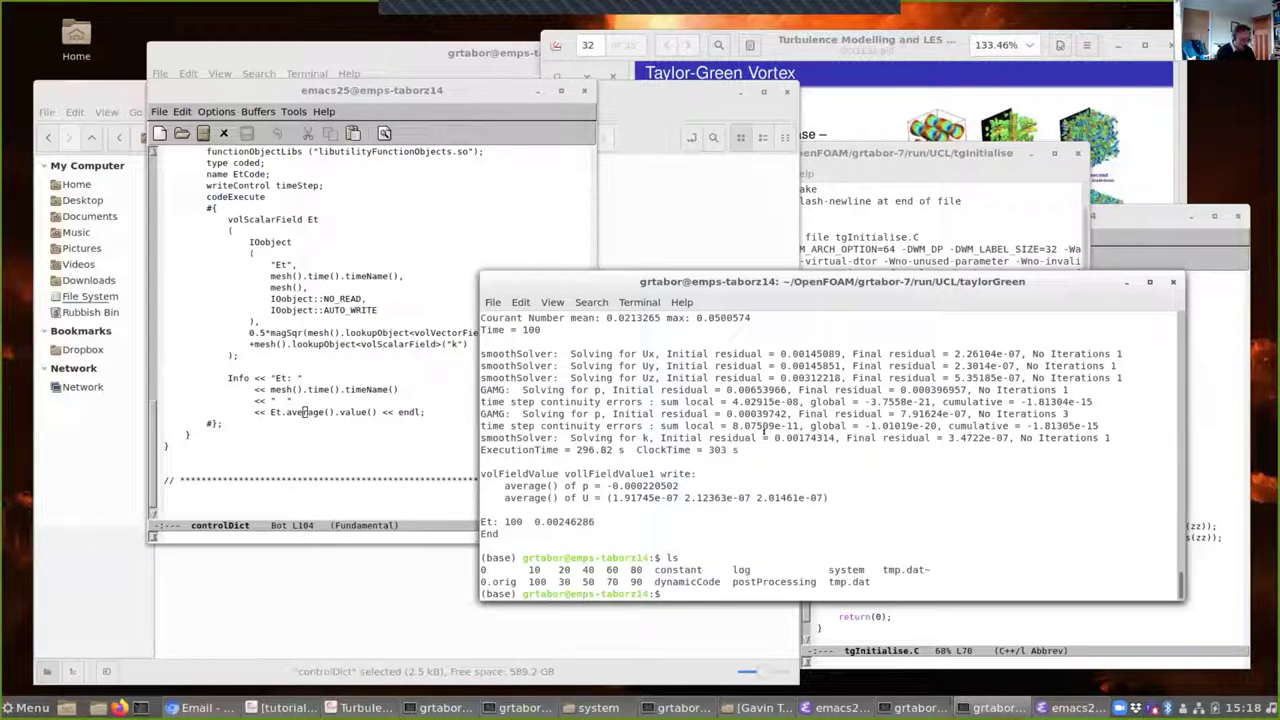
{"action": "type", "text": "xm"}
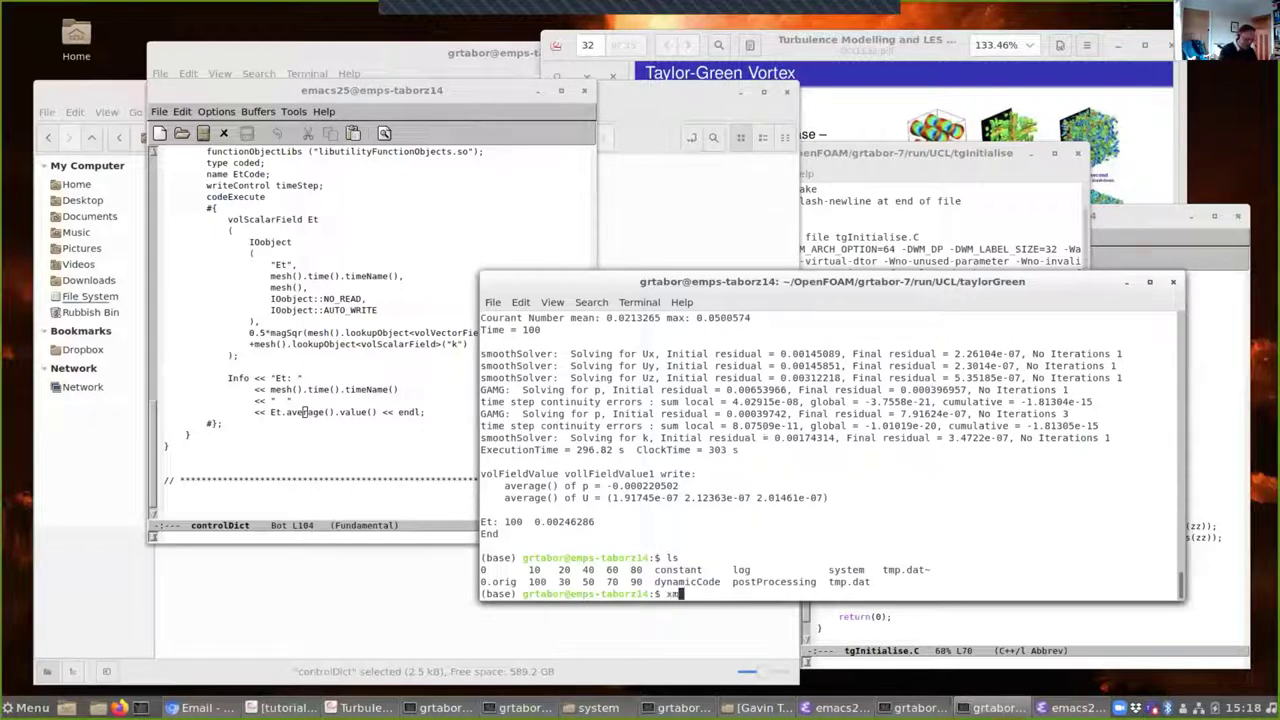
{"action": "type", "text": "grace"}
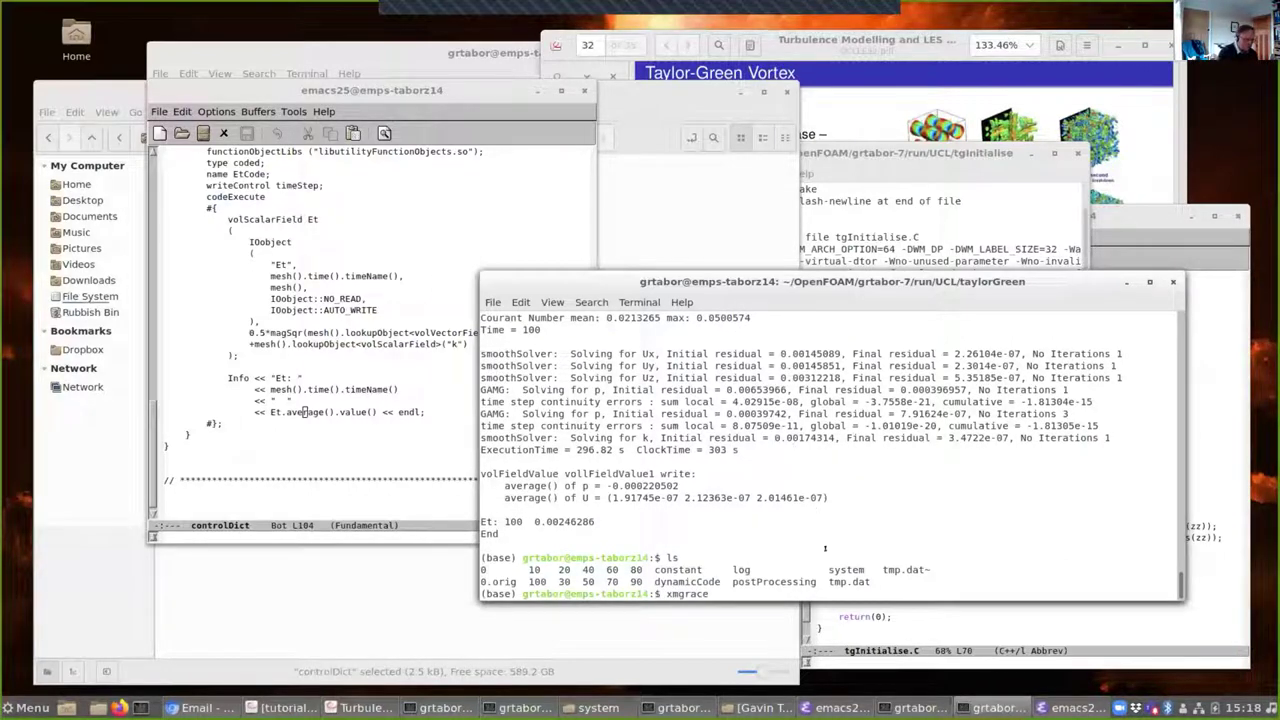
{"action": "double_click", "coordinate": [849, 581]}
{"action": "key", "text": "super+c"}
{"action": "middle_click", "coordinate": [849, 581]}
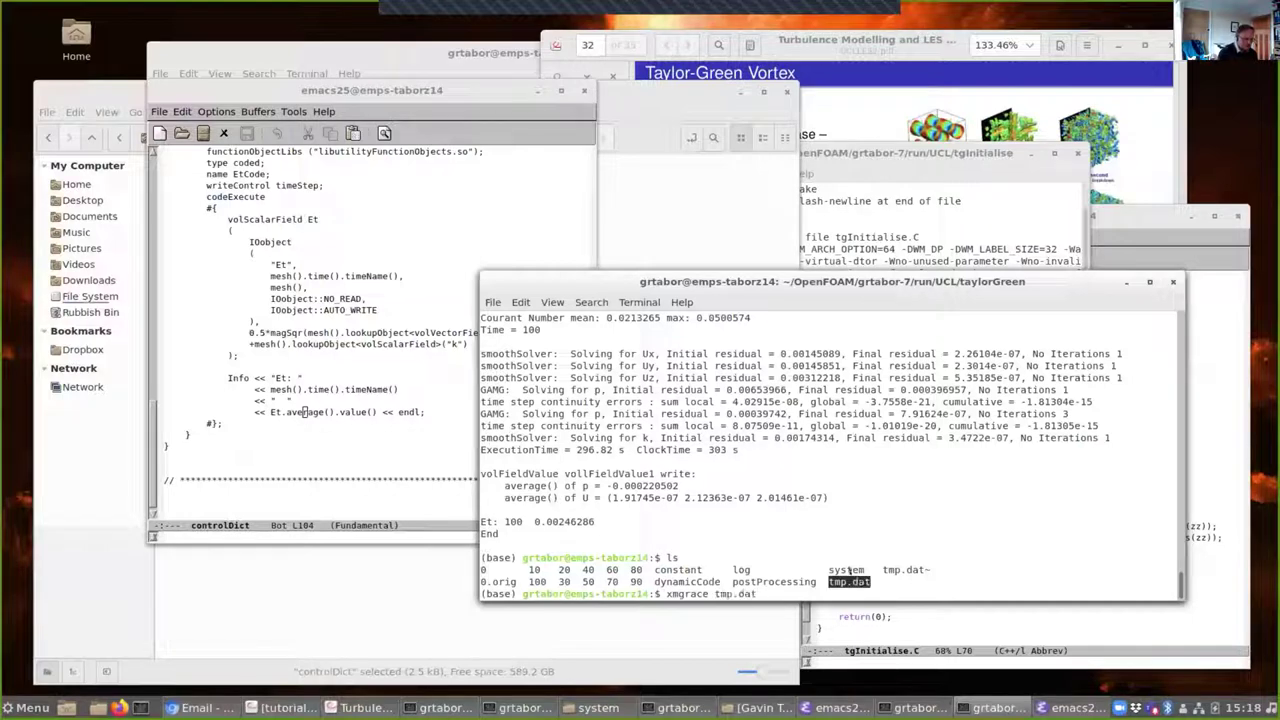
{"action": "key", "text": "Return"}
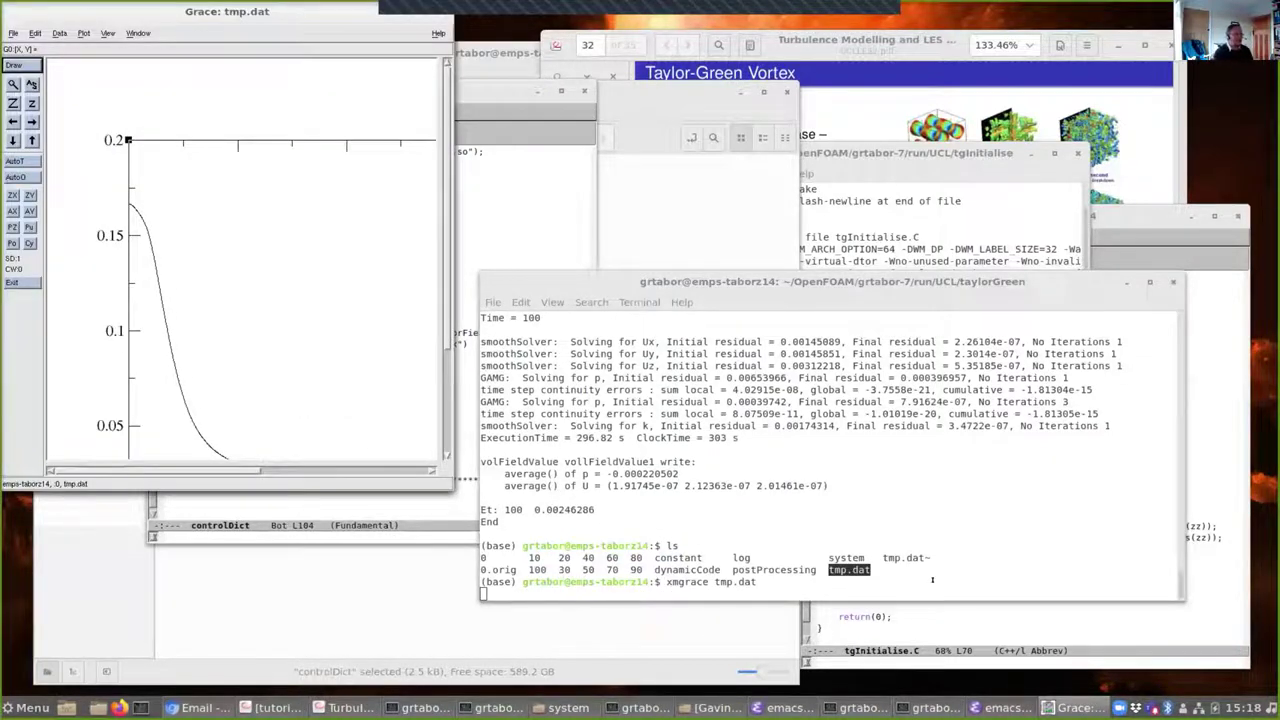
{"action": "left_click_drag", "start_coordinate": [452, 490], "coordinate": [798, 642]}
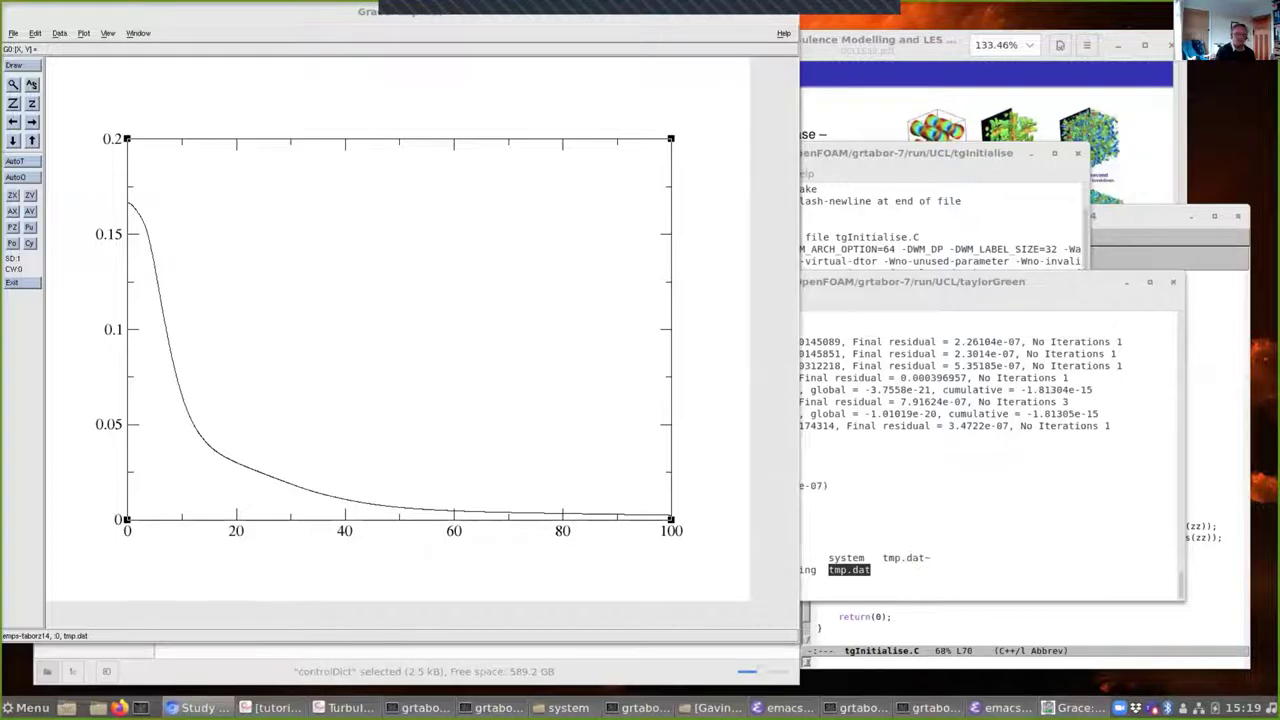
Step: Bring up the Code Saturne validation report beside the plot and set the plot's X axis to stop at 20 for comparison
{"action": "key", "text": "alt+Tab"}
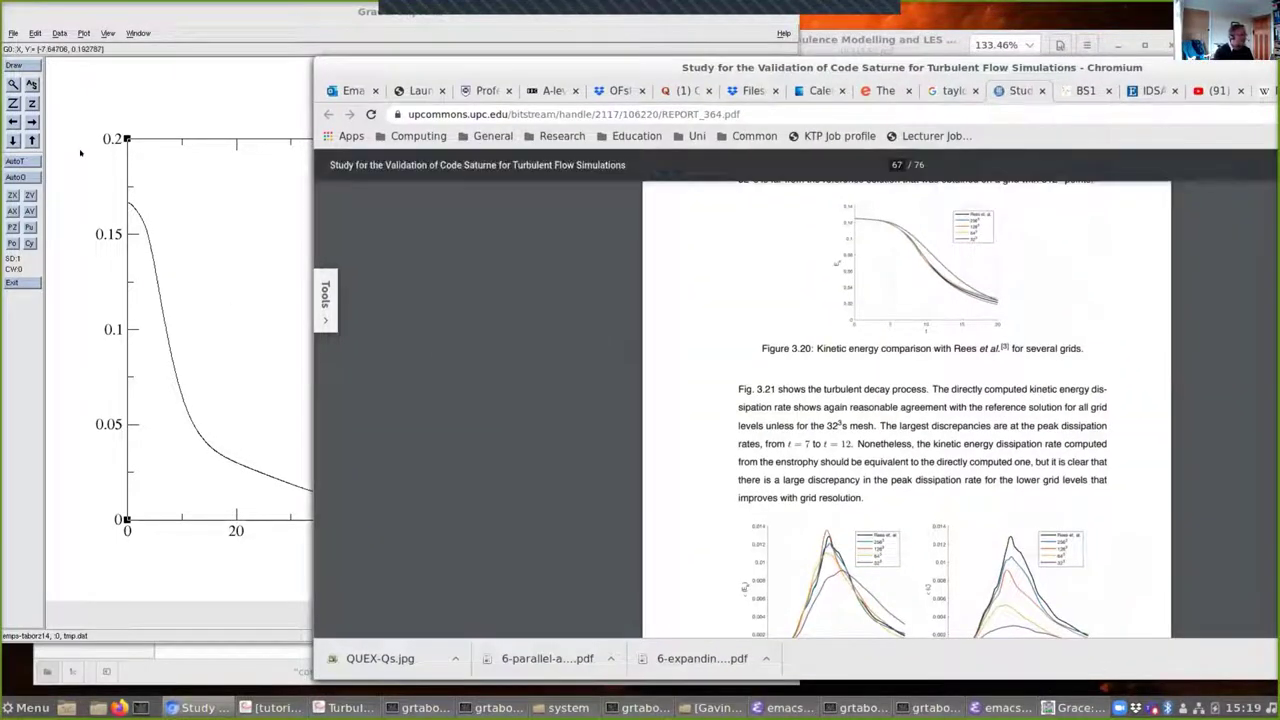
{"action": "left_click", "coordinate": [83, 66]}
{"action": "left_click", "coordinate": [83, 33]}
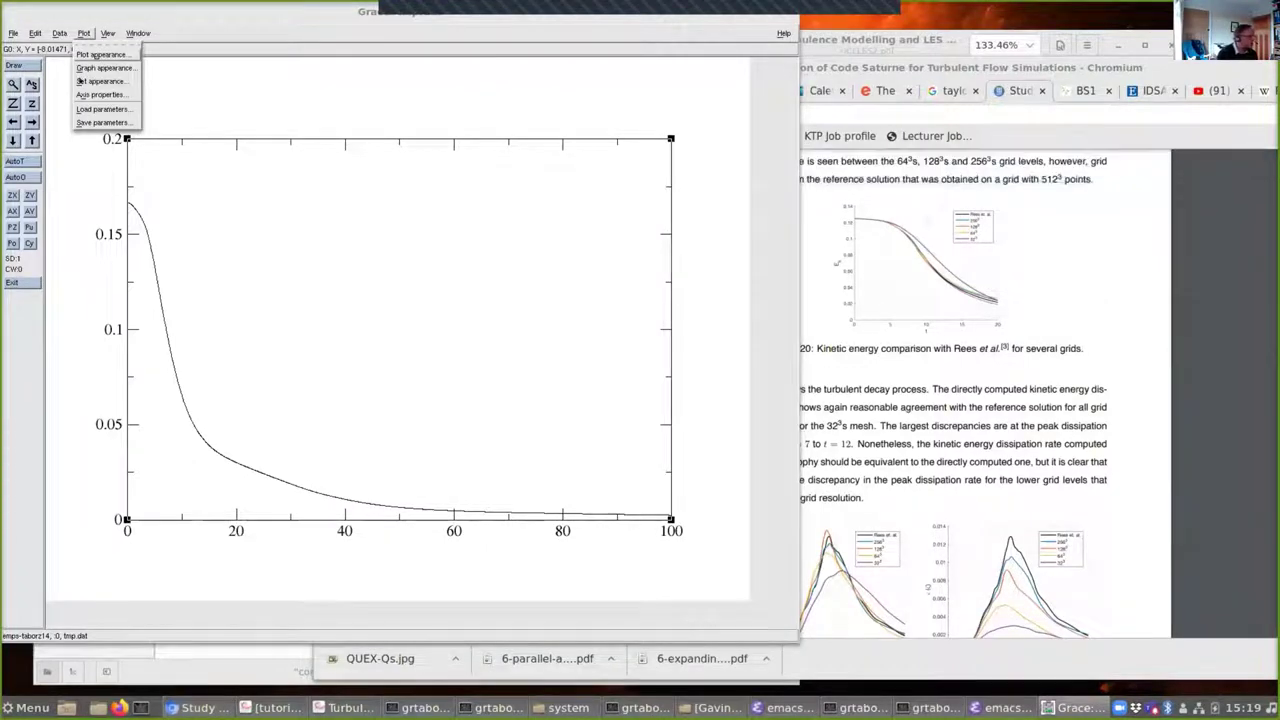
{"action": "left_click", "coordinate": [104, 95]}
{"action": "left_click", "coordinate": [400, 154]}
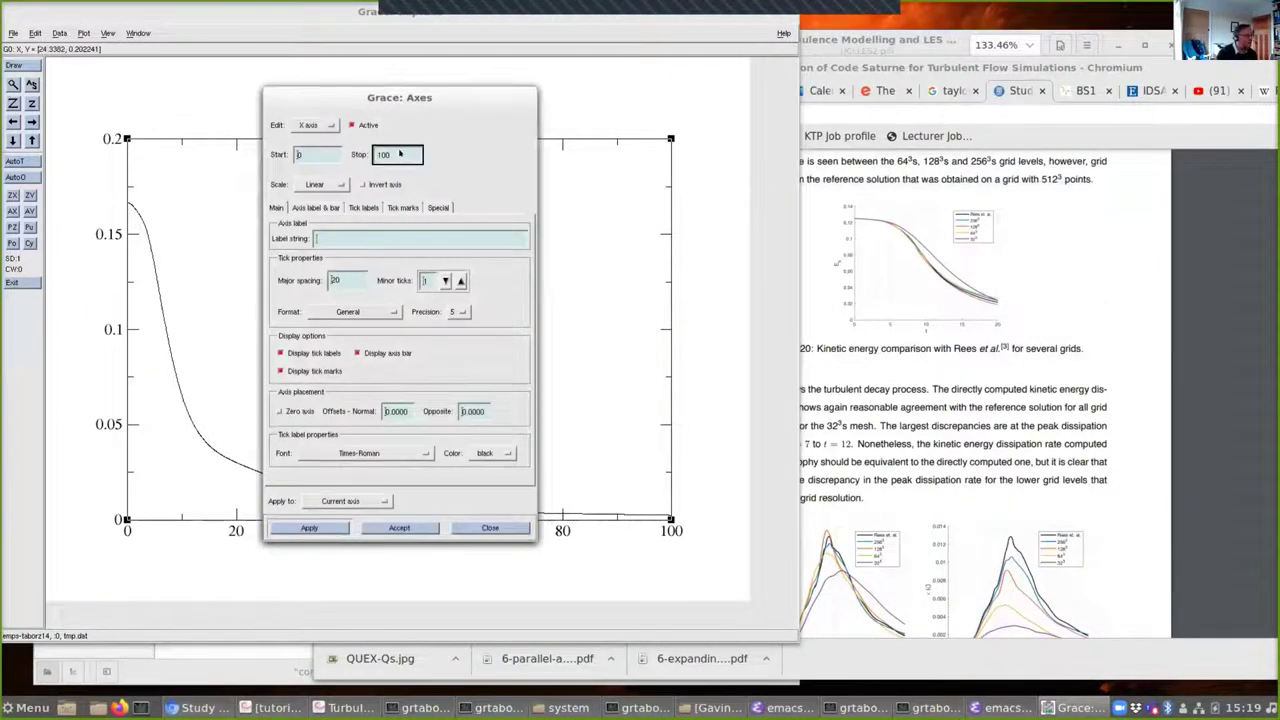
{"action": "key", "text": "BackSpace"}
{"action": "key", "text": "BackSpace"}
{"action": "key", "text": "BackSpace"}
{"action": "type", "text": "20"}
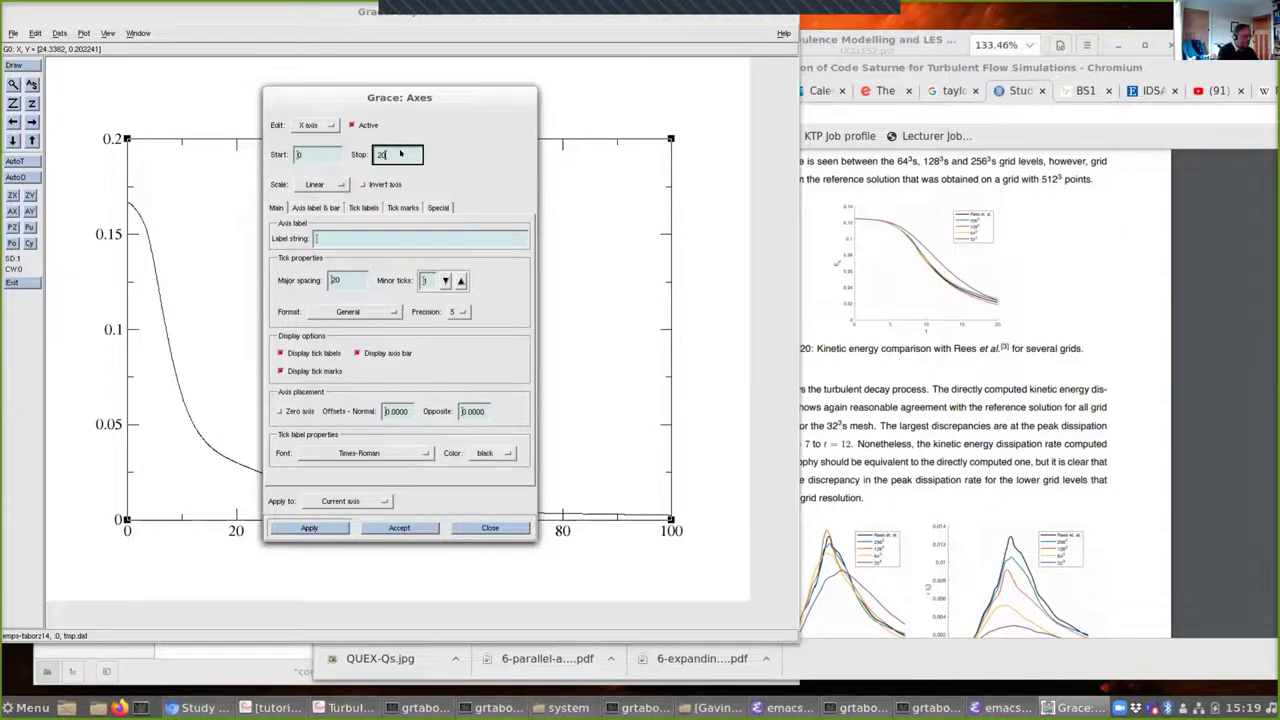
{"action": "left_click", "coordinate": [309, 527]}
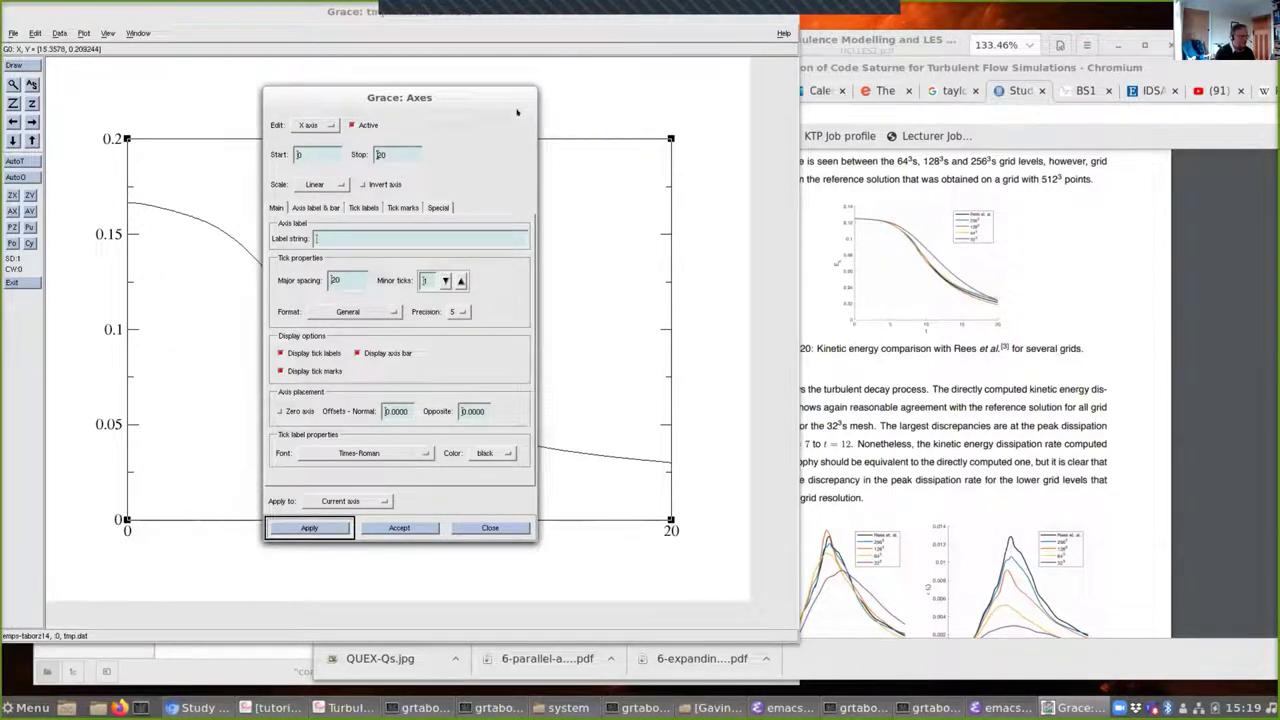
{"action": "left_click", "coordinate": [490, 527]}
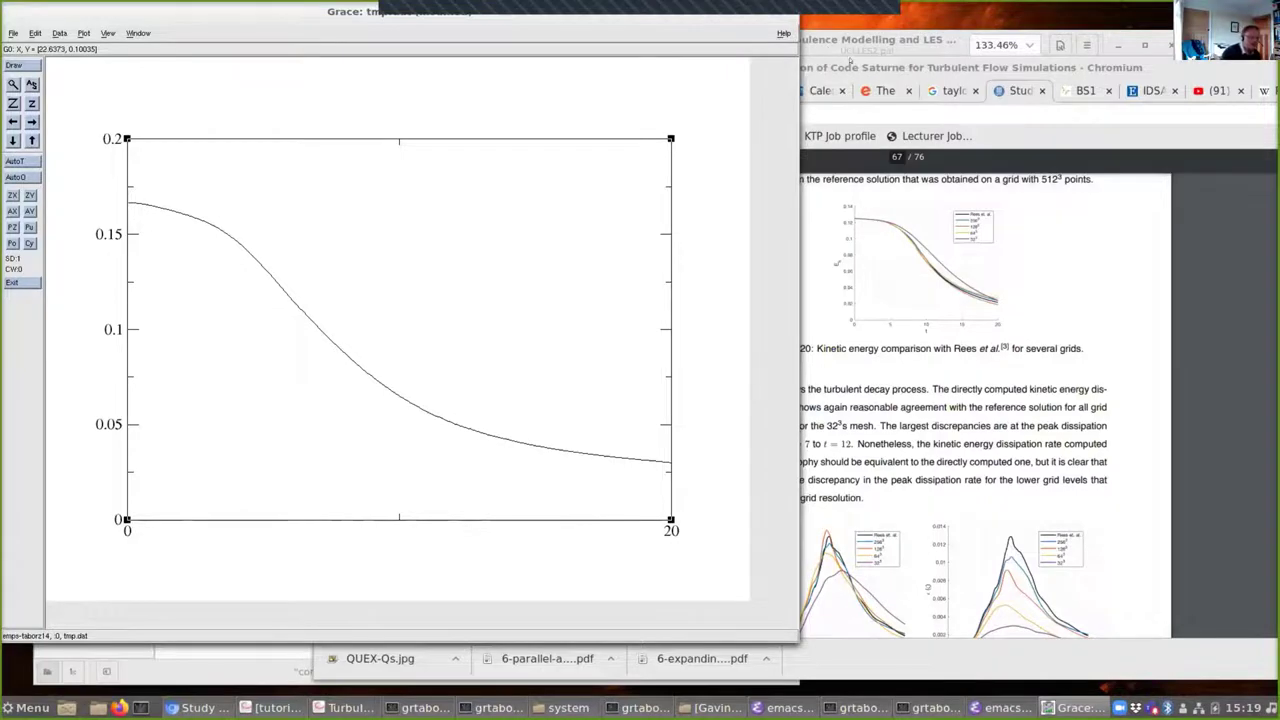
Step: Put the reference report away and close the tmp.dat plot, discarding its unsaved changes
{"action": "left_click", "coordinate": [1026, 291]}
{"action": "key", "text": "super+h"}
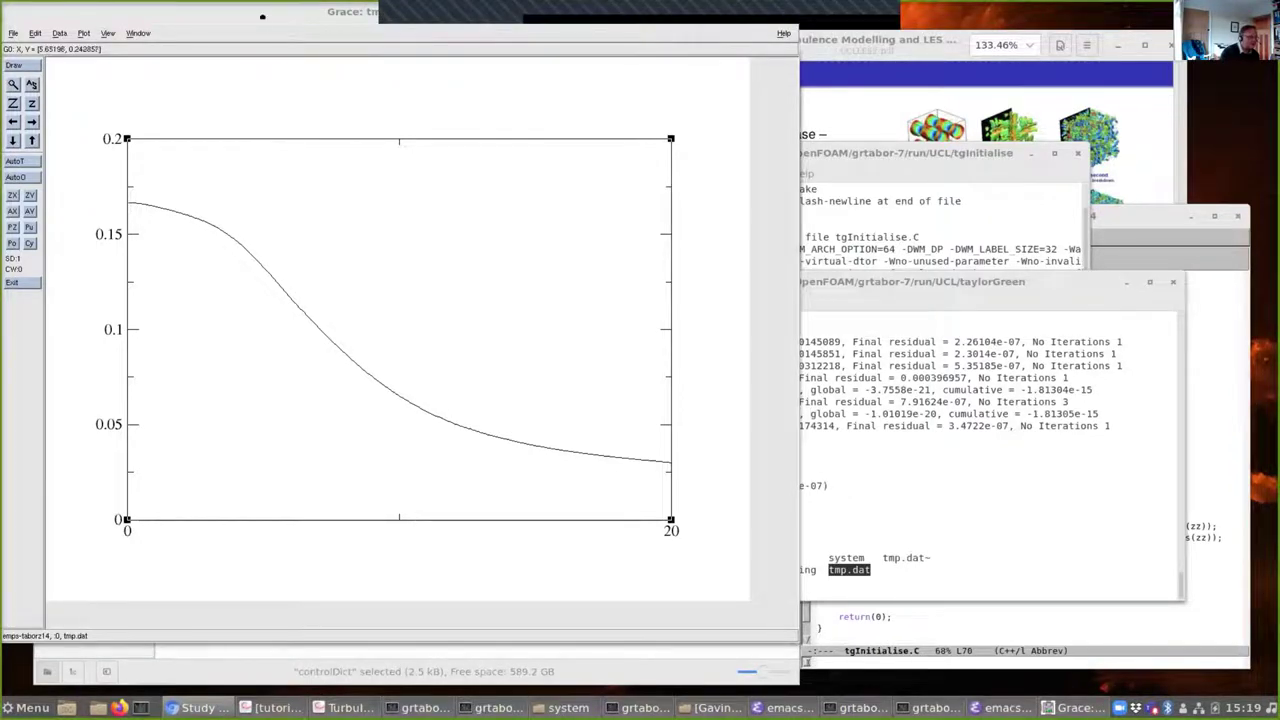
{"action": "left_click_drag", "start_coordinate": [777, 5], "coordinate": [1023, 260]}
{"action": "left_click", "coordinate": [1031, 266]}
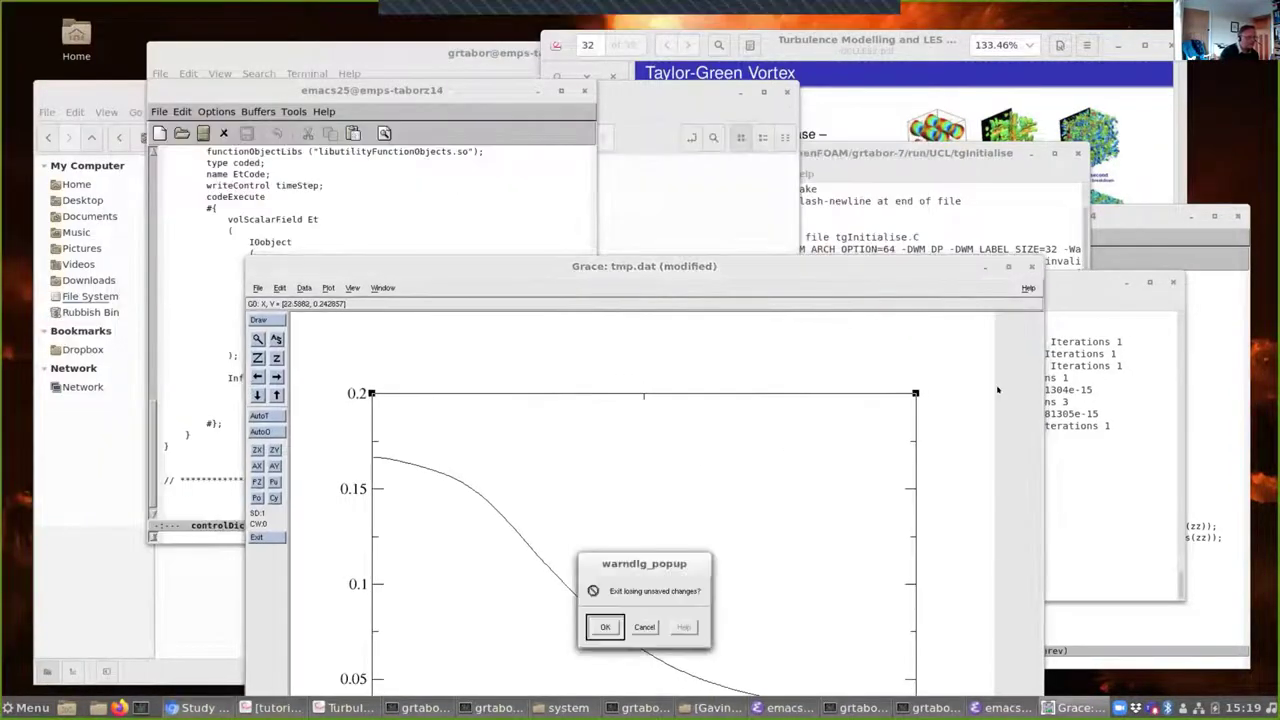
{"action": "left_click", "coordinate": [605, 627]}
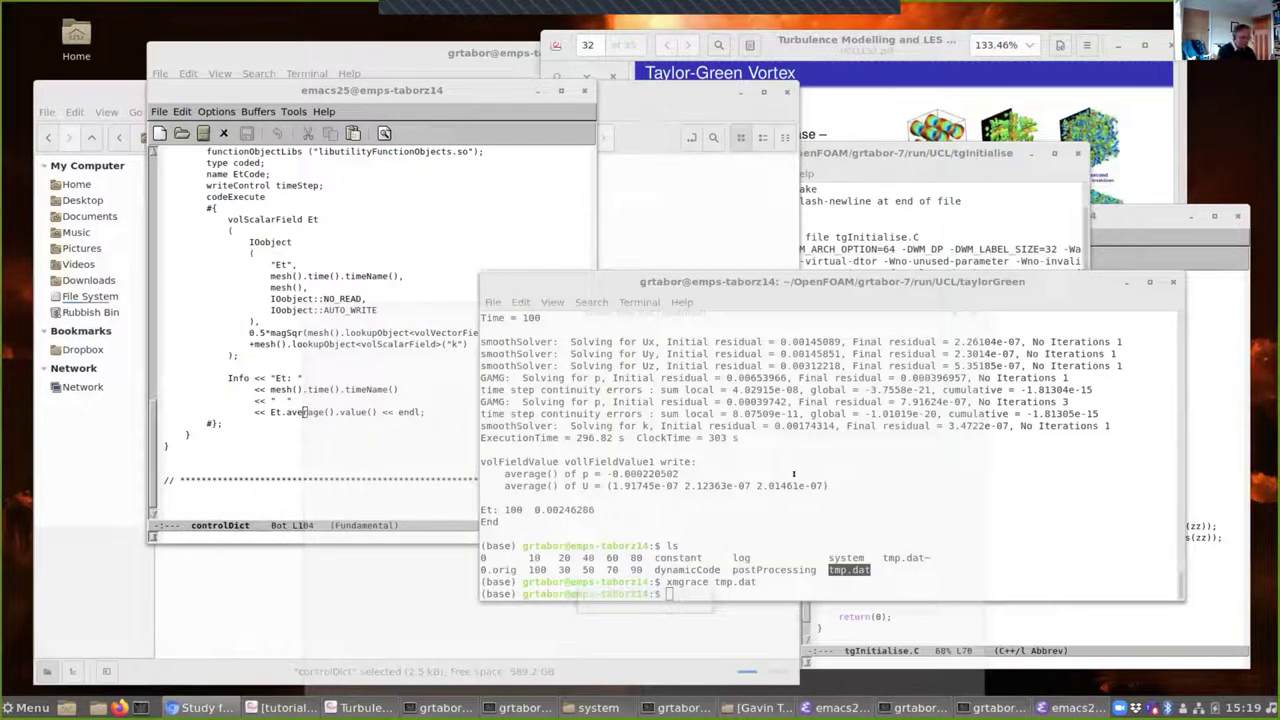
Step: List the case directory and review the lecture slides on enstrophy, Q-criterion and Lambda2 postprocessing, keeping the terminal prompt uncovered
{"action": "type", "text": "ls"}
{"action": "key", "text": "Return"}
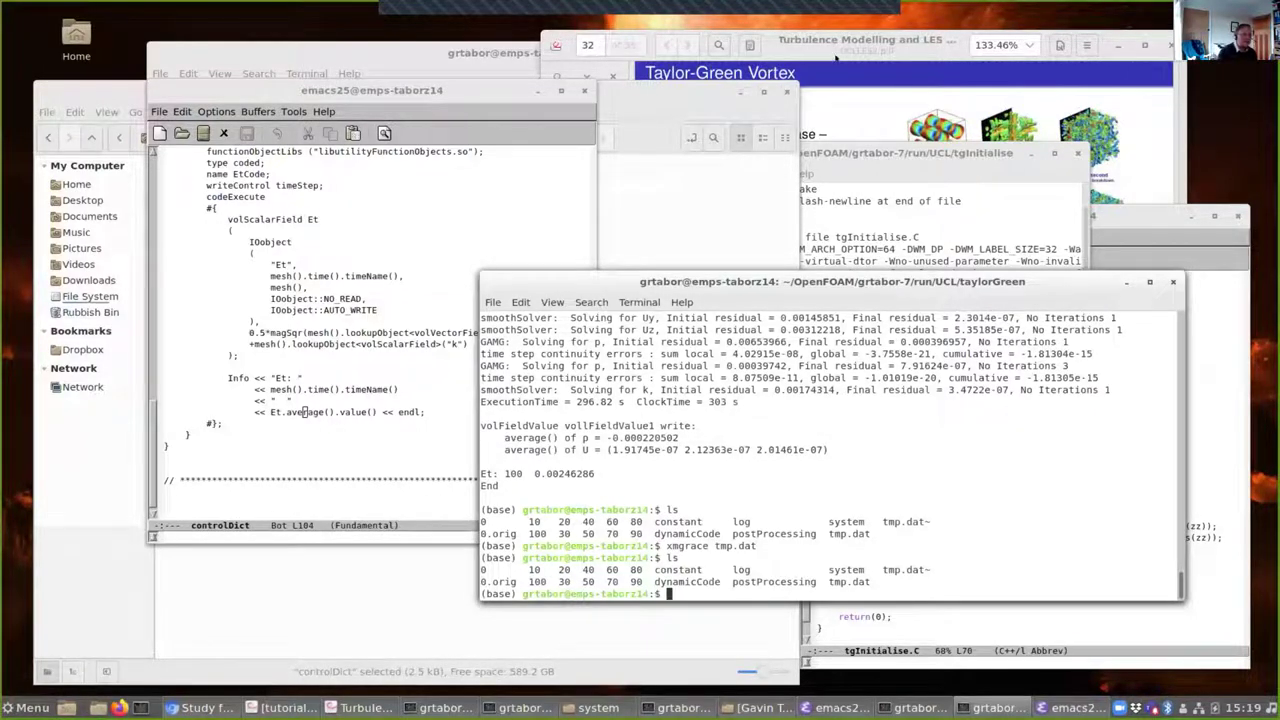
{"action": "left_click", "coordinate": [941, 204]}
{"action": "scroll", "coordinate": [941, 207], "scroll_direction": "up", "scroll_amount": 10}
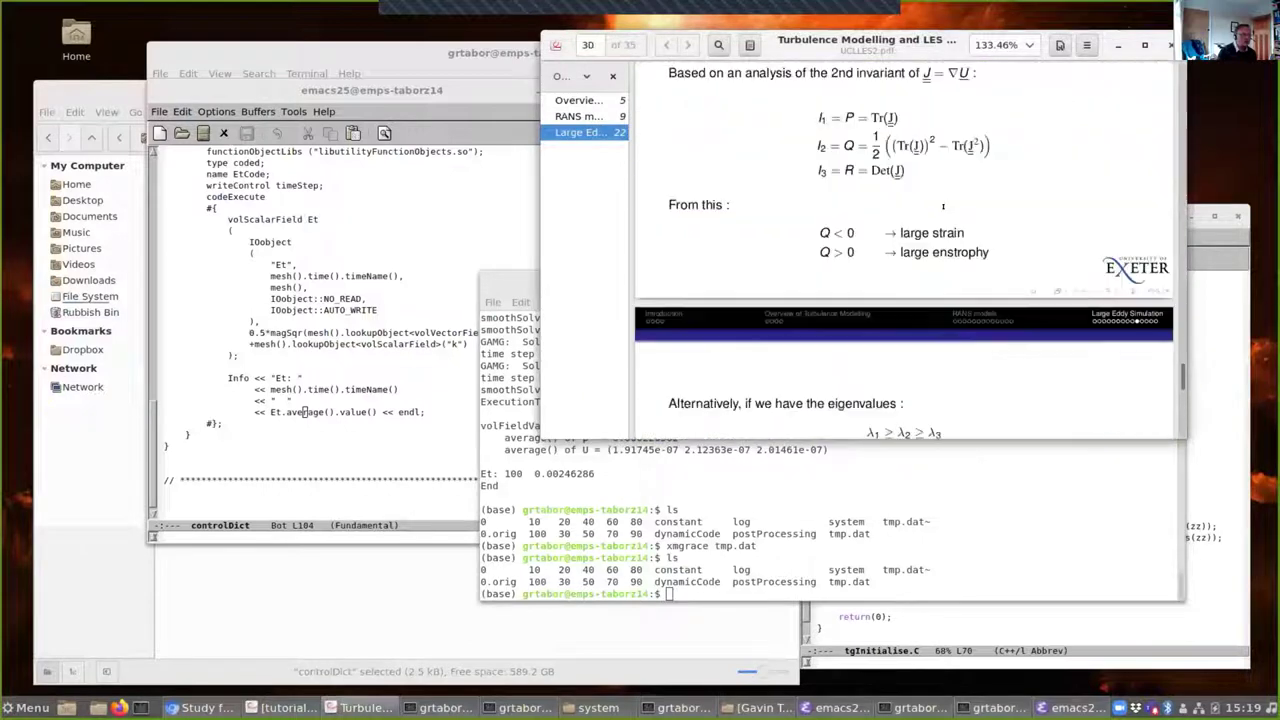
{"action": "scroll", "coordinate": [941, 207], "scroll_direction": "up", "scroll_amount": 4}
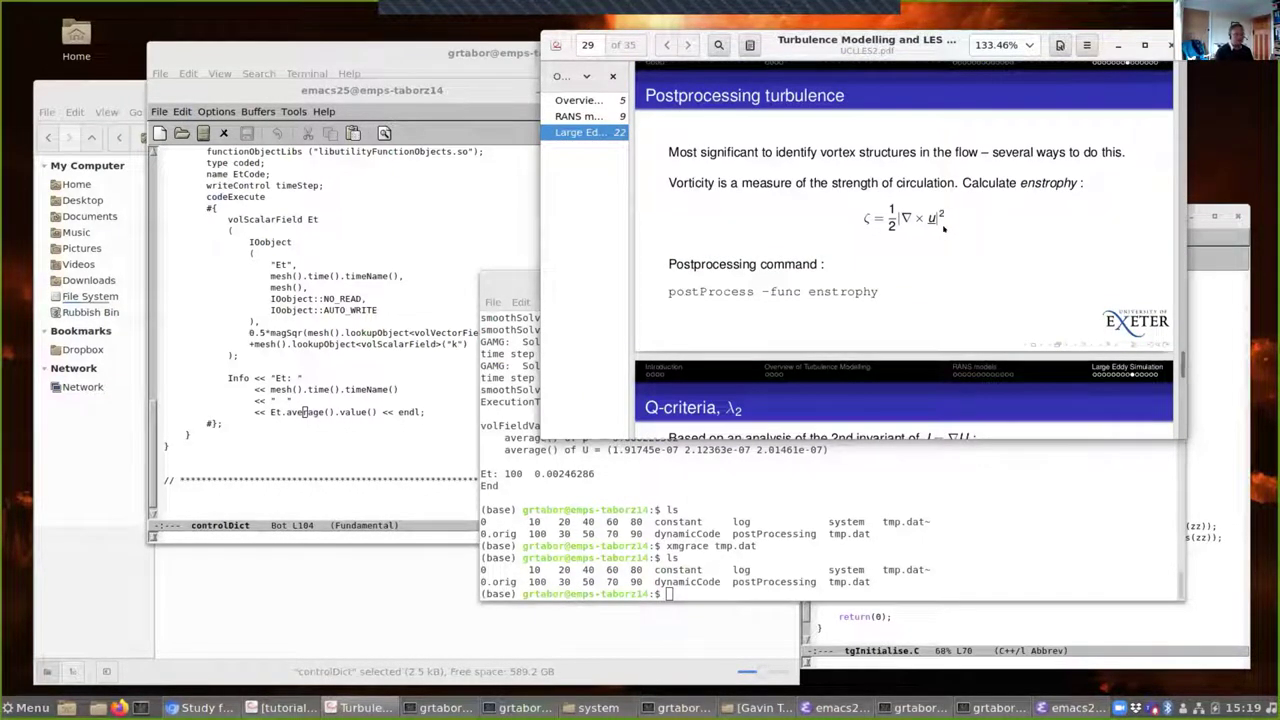
{"action": "scroll", "coordinate": [940, 215], "scroll_direction": "down", "scroll_amount": 1}
{"action": "left_click_drag", "start_coordinate": [880, 37], "coordinate": [432, 69]}
{"action": "scroll", "coordinate": [465, 360], "scroll_direction": "down", "scroll_amount": 3}
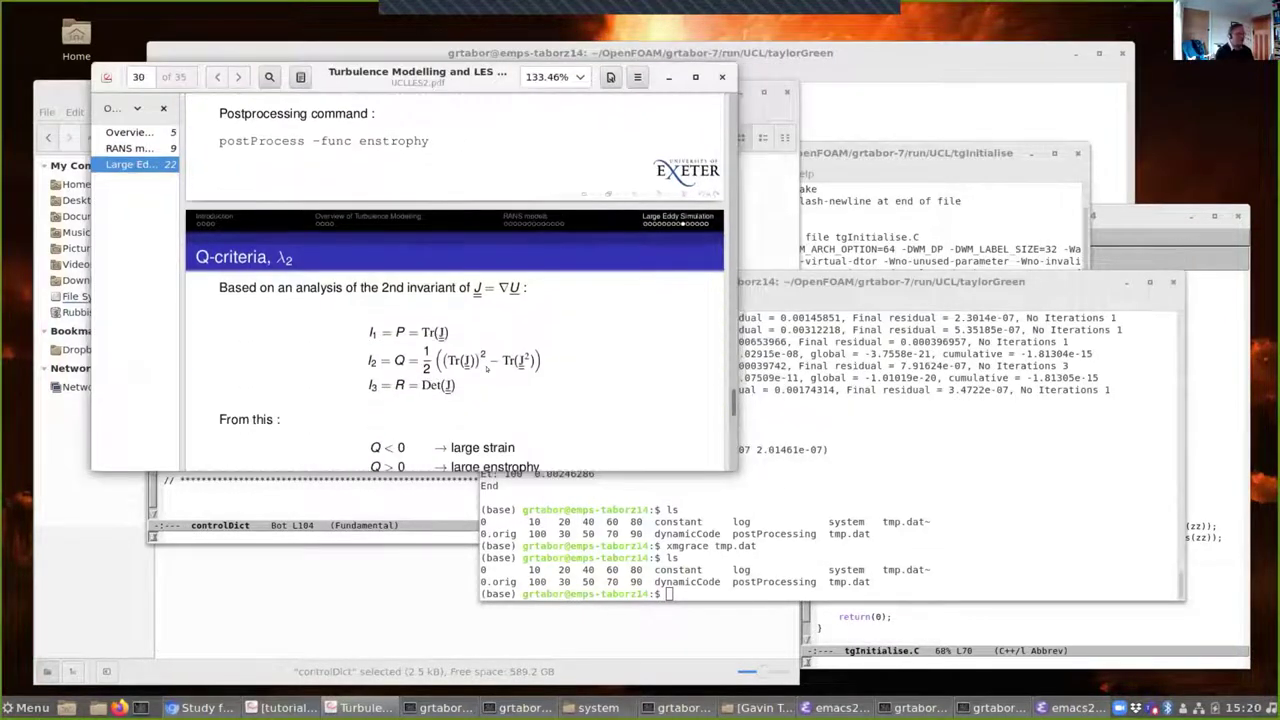
{"action": "scroll", "coordinate": [483, 355], "scroll_direction": "down", "scroll_amount": 10}
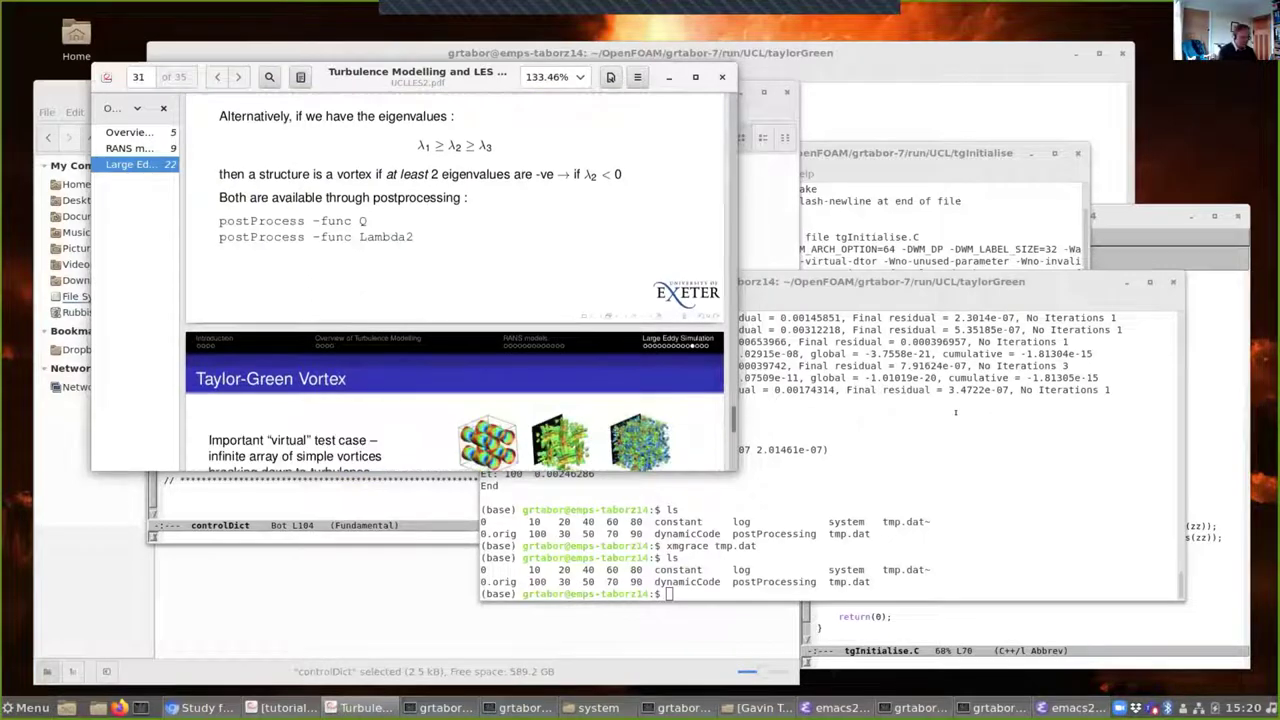
Step: Run postProcess -func Q on the taylorGreen case in the terminal
{"action": "left_click", "coordinate": [488, 358]}
{"action": "type", "text": "postProces"}
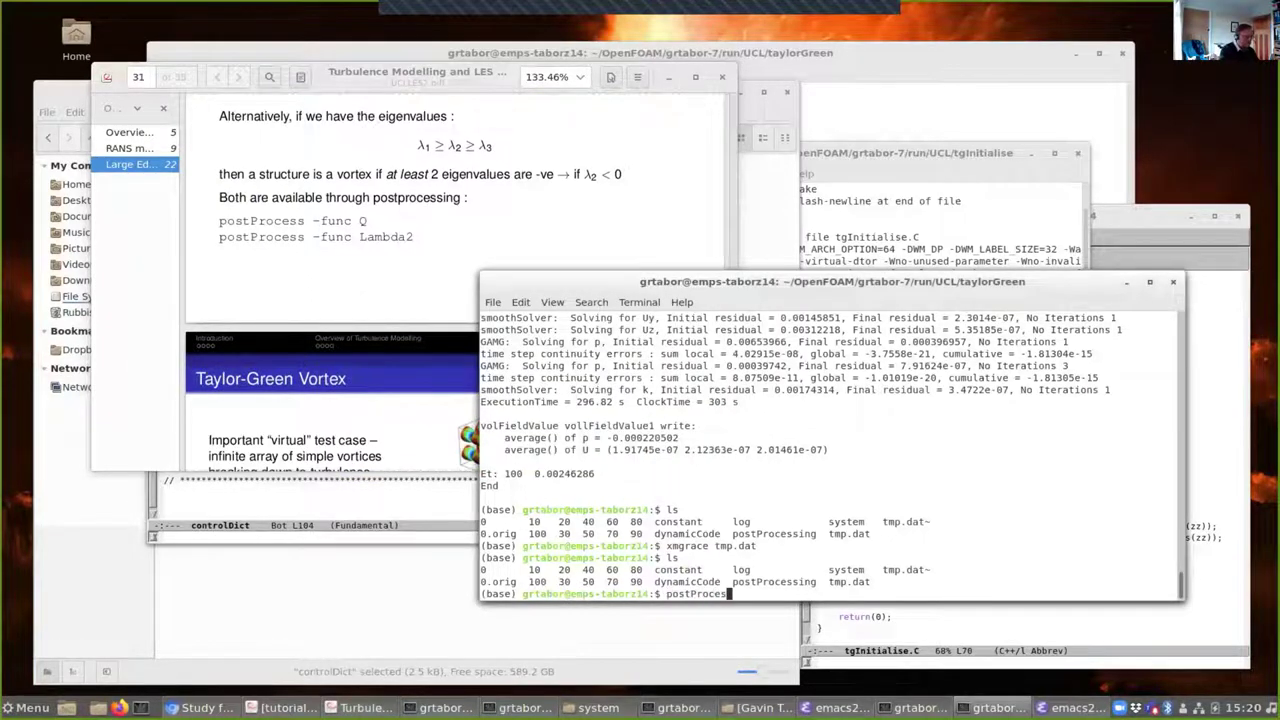
{"action": "type", "text": "s -func "}
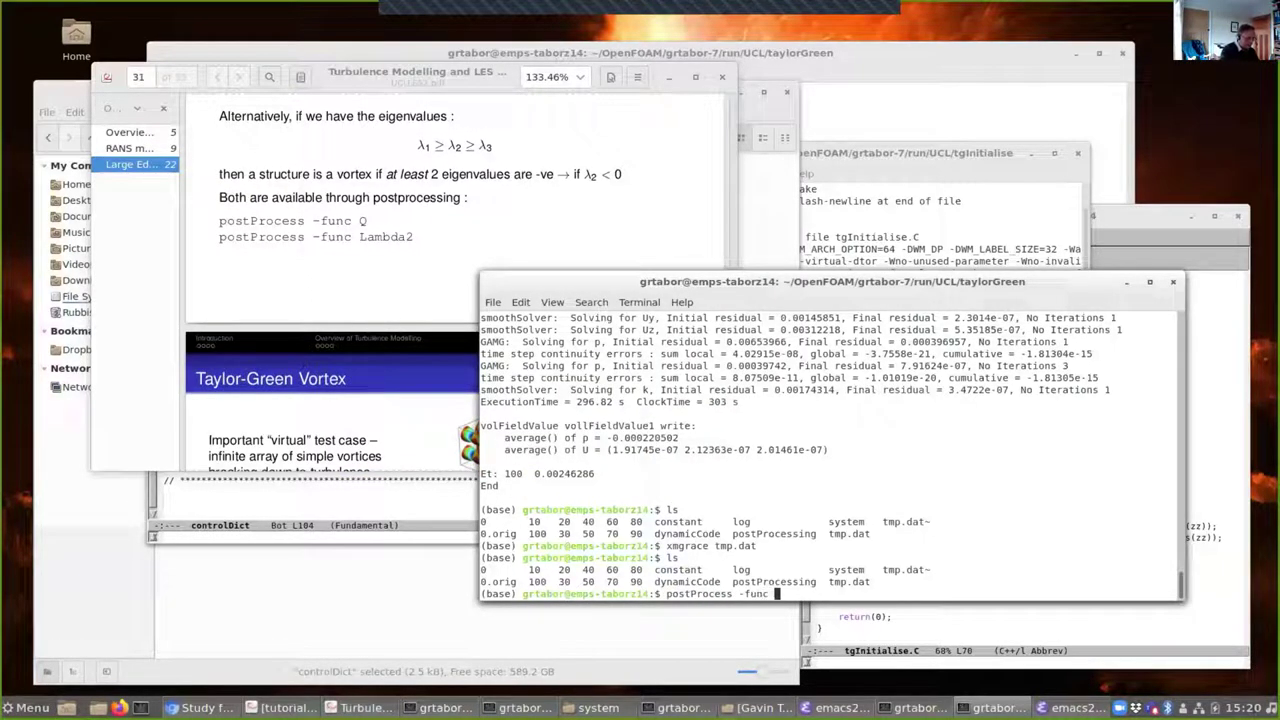
{"action": "type", "text": "Q"}
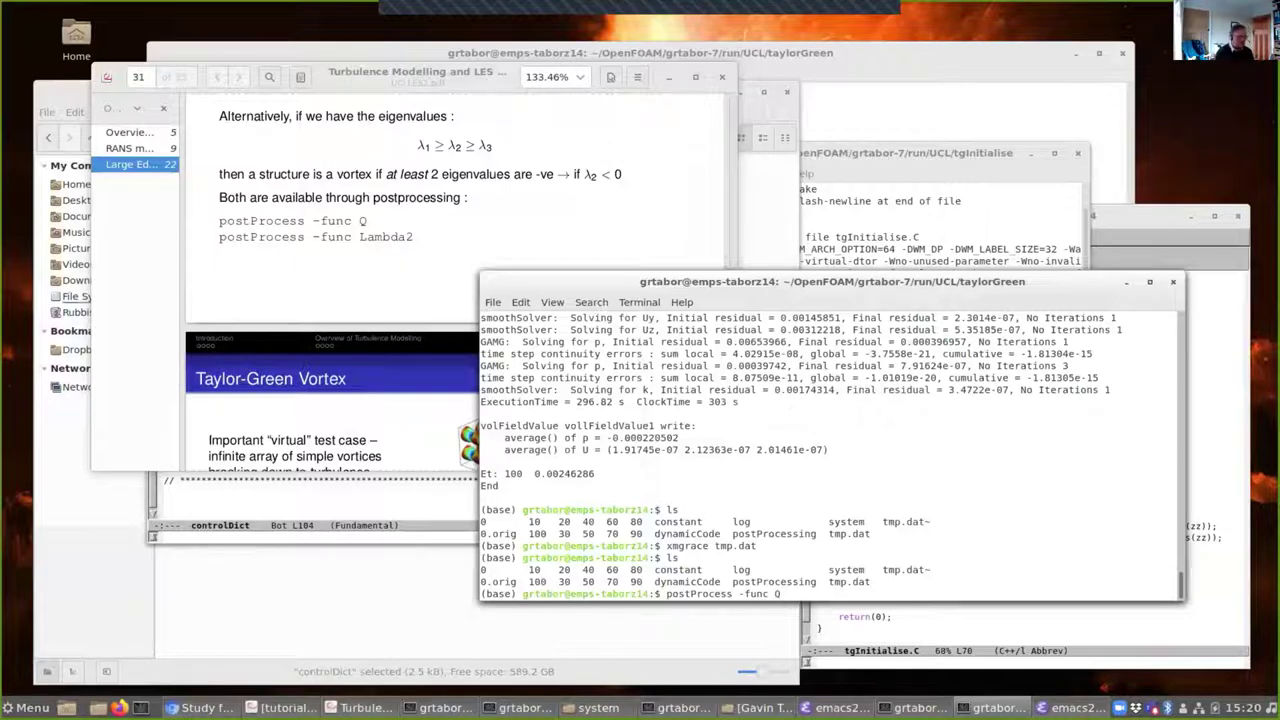
{"action": "key", "text": "Return"}
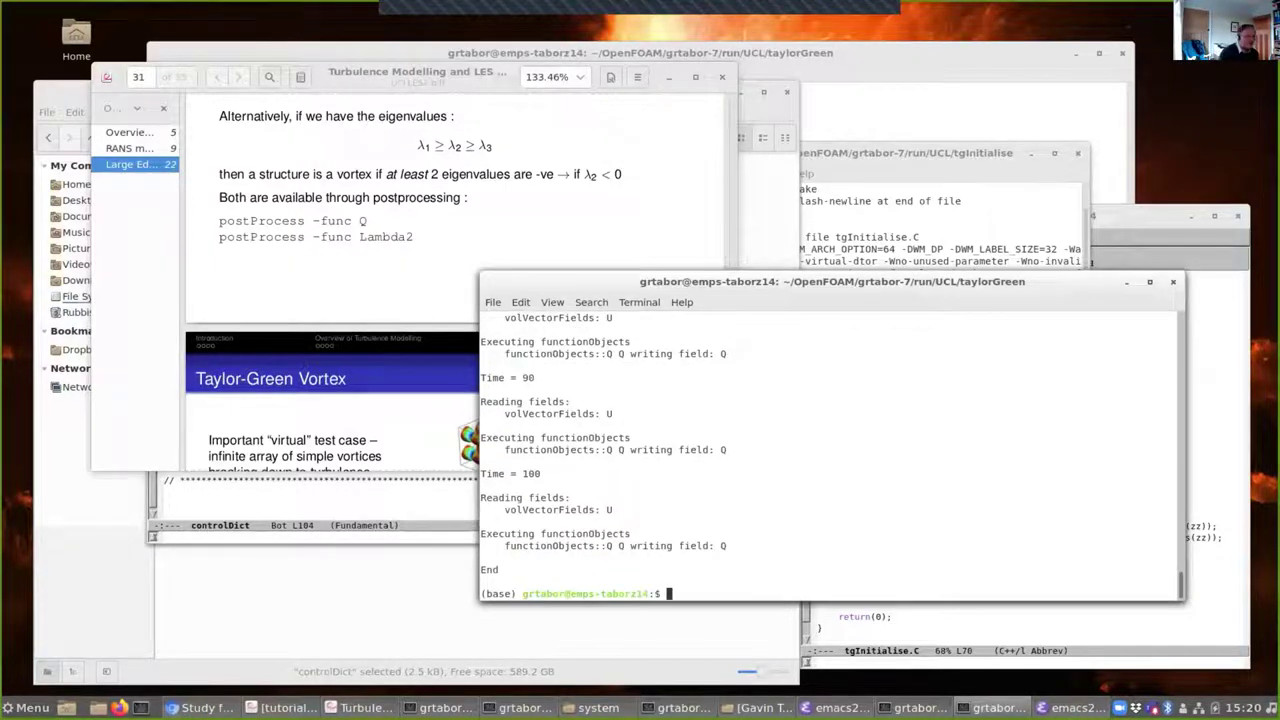
Step: Open the case's time 20 folder in the file manager and view the U velocity field file, closing it after viewing
{"action": "left_click", "coordinate": [316, 626]}
{"action": "left_click", "coordinate": [487, 137]}
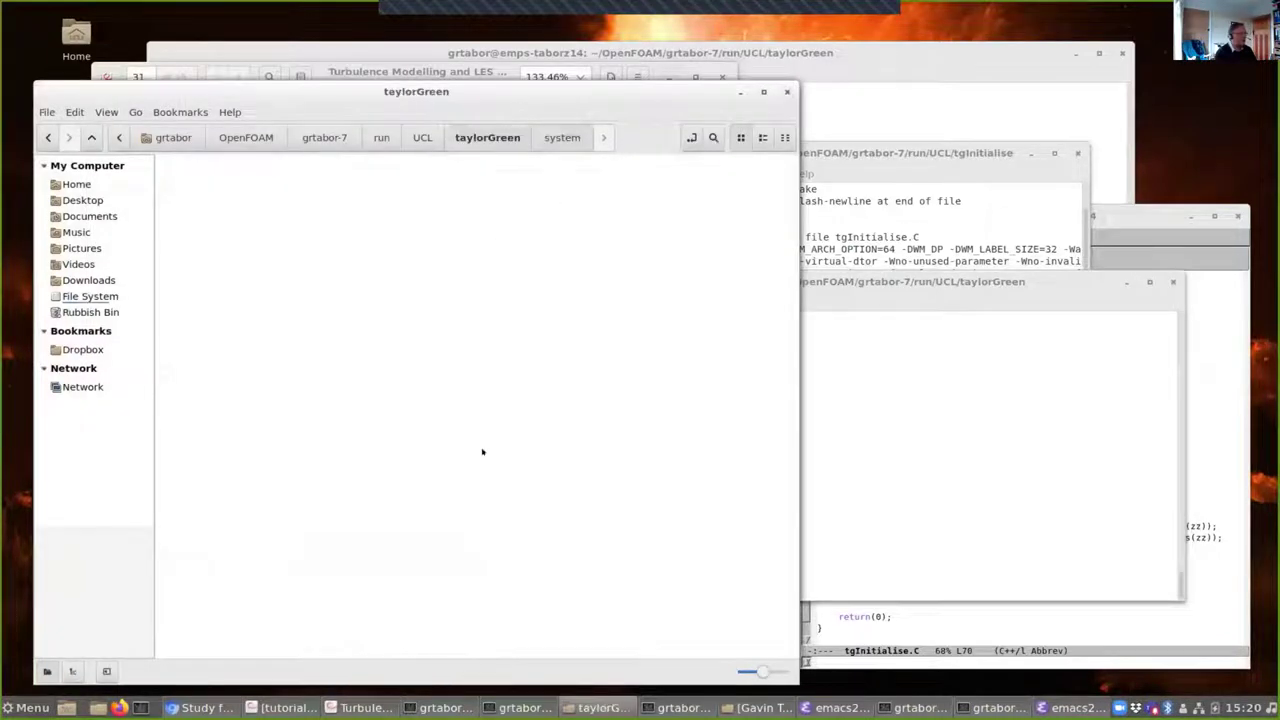
{"action": "left_click", "coordinate": [530, 176]}
{"action": "double_click", "coordinate": [530, 176]}
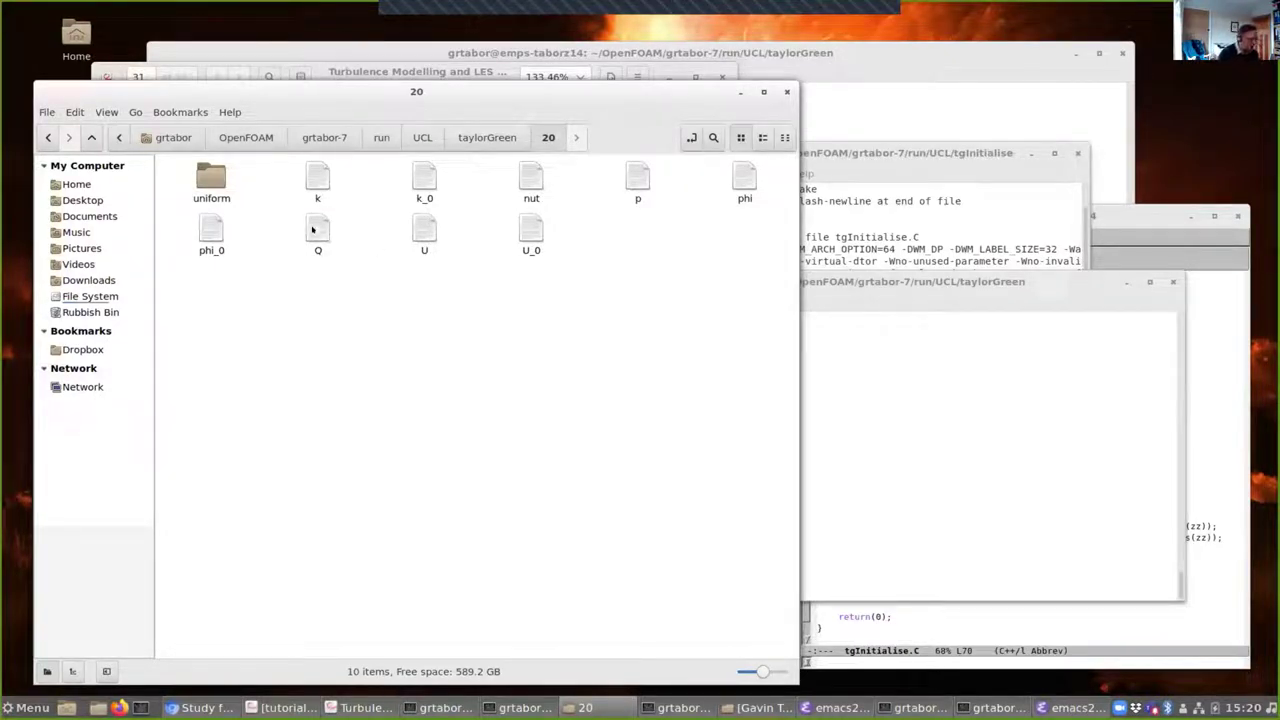
{"action": "left_click", "coordinate": [428, 236]}
{"action": "double_click", "coordinate": [430, 240]}
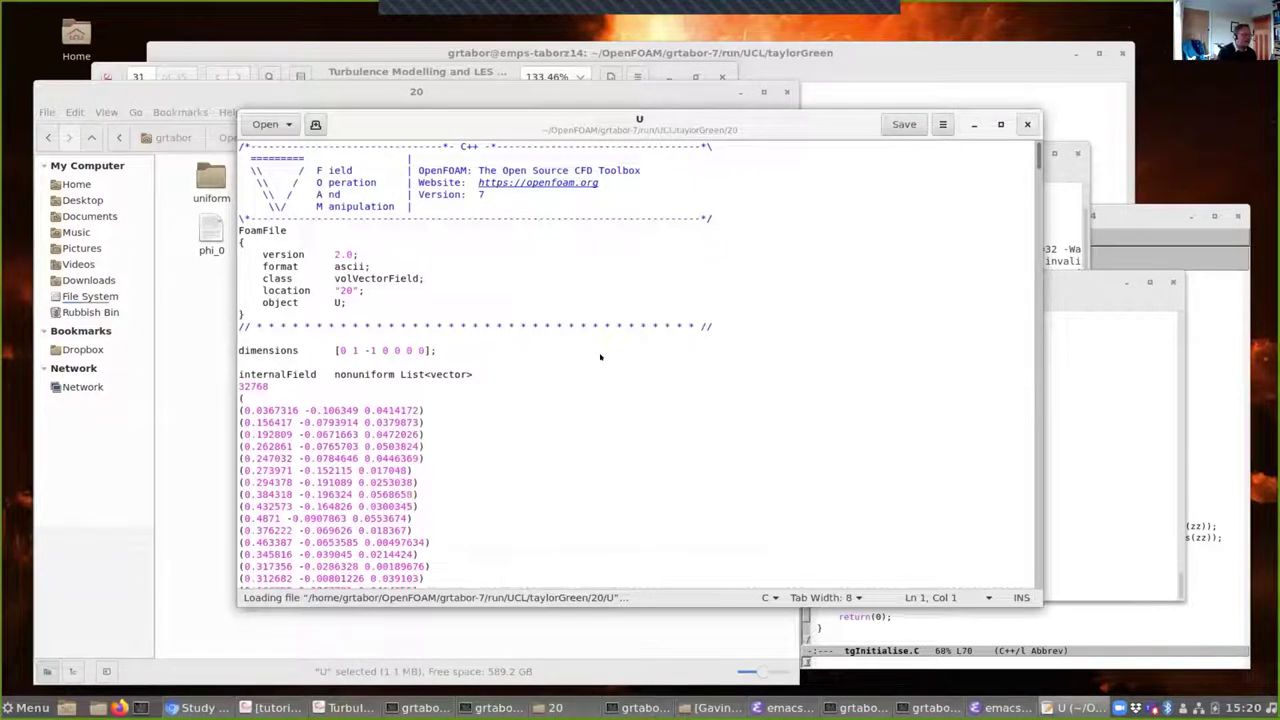
{"action": "left_click", "coordinate": [1027, 124]}
Step: View the U_0 and Q field files in the time 20 folder, closing each one
{"action": "left_click", "coordinate": [531, 240]}
{"action": "key", "text": "Return"}
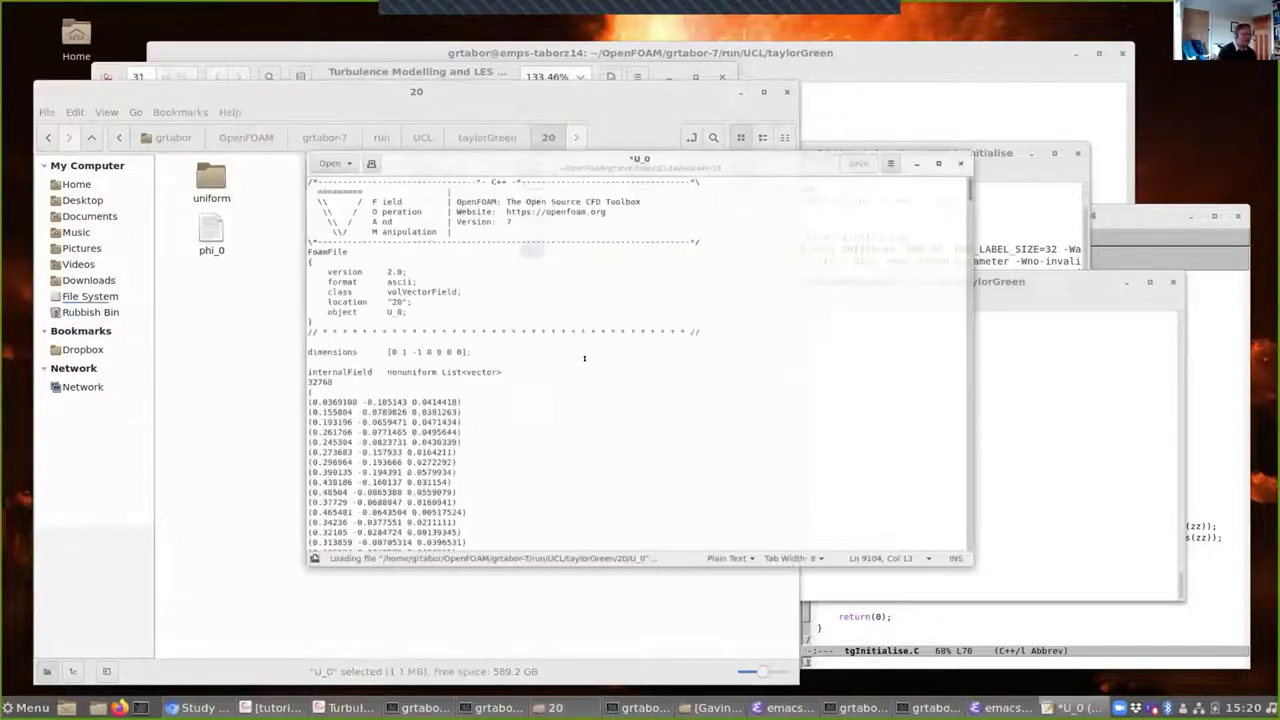
{"action": "left_click", "coordinate": [1026, 124]}
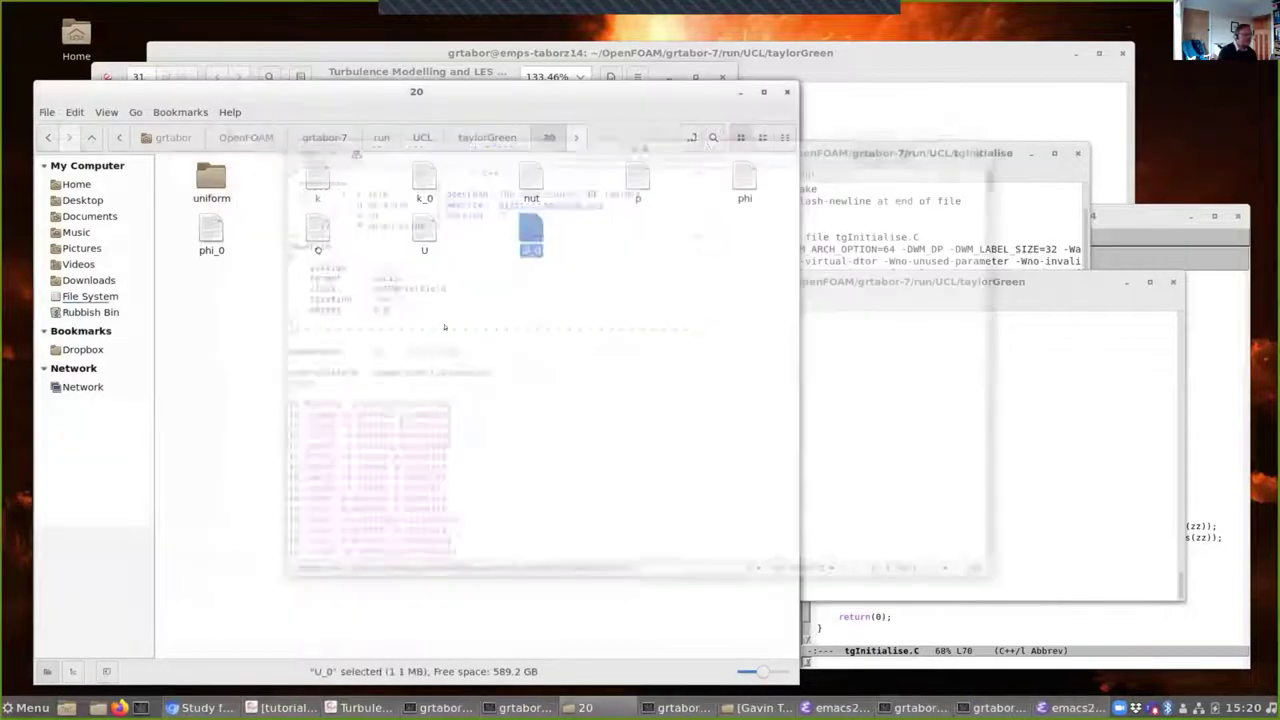
{"action": "left_click", "coordinate": [317, 232]}
{"action": "key", "text": "Return"}
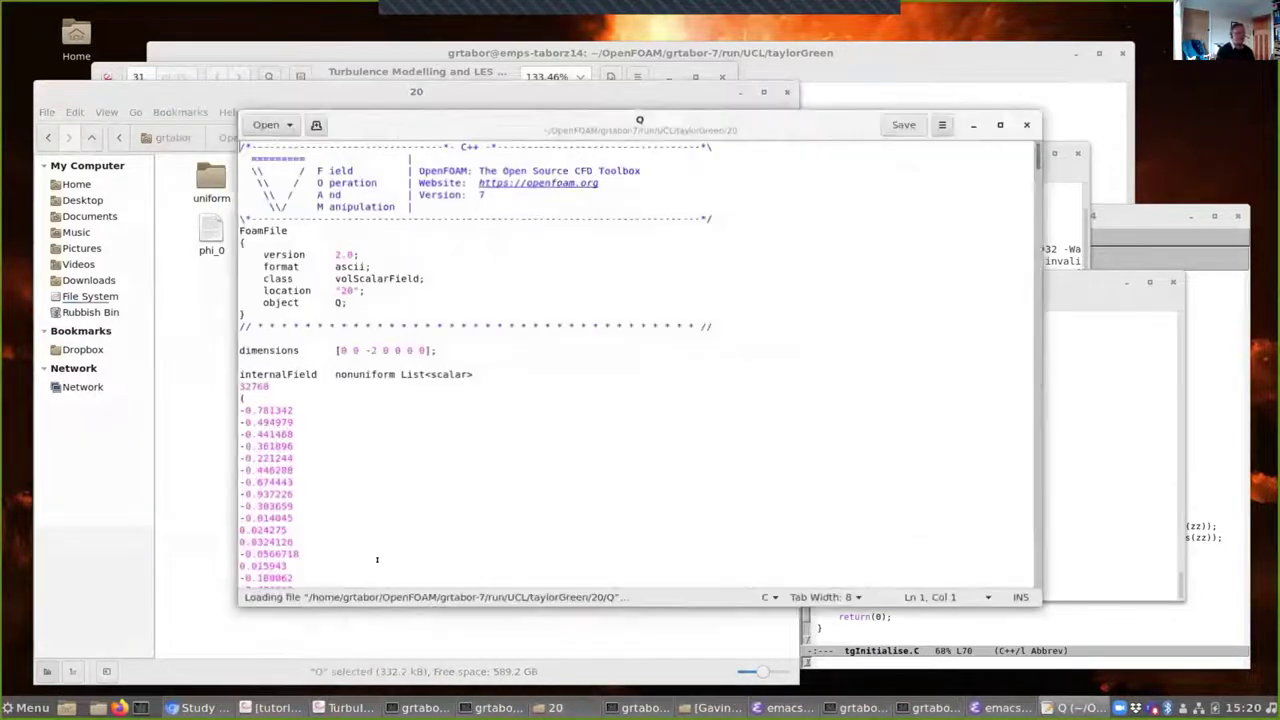
{"action": "left_click", "coordinate": [1022, 124]}
Step: Launch paraFoam from the terminal and load the taylorGreen case with all volume fields enabled
{"action": "left_click", "coordinate": [922, 474]}
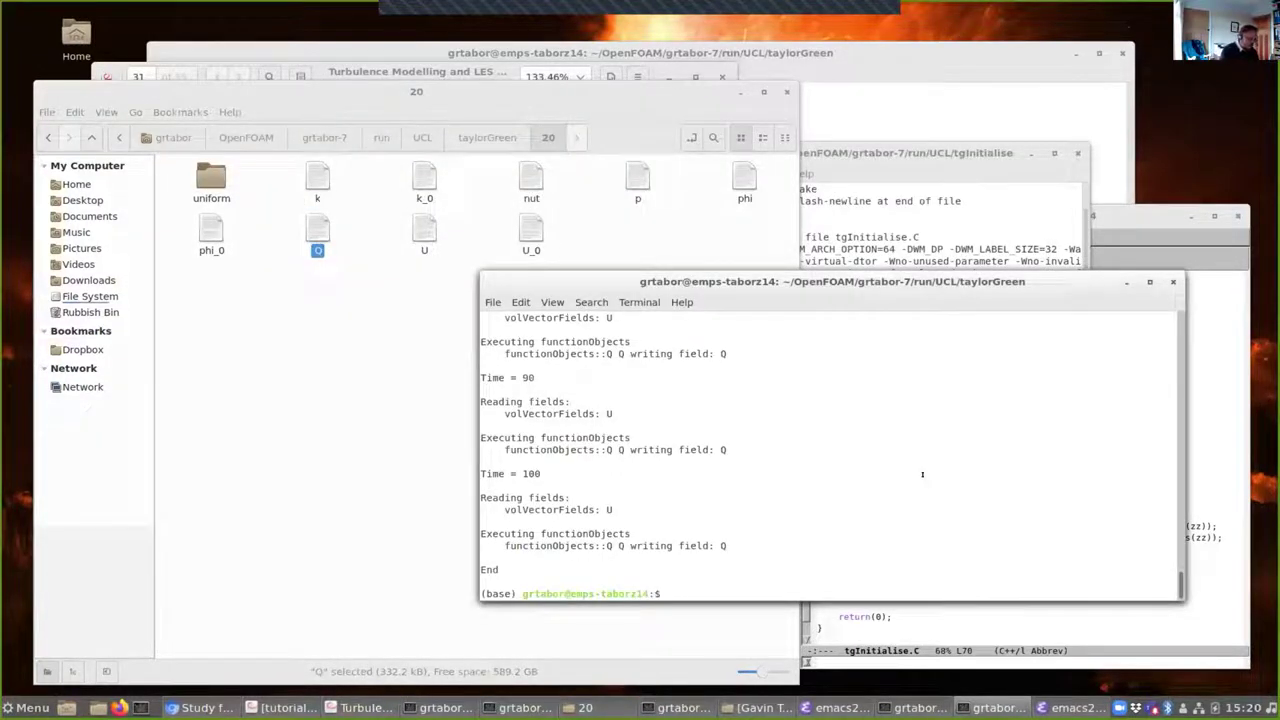
{"action": "type", "text": "paraFoam"}
{"action": "key", "text": "Return"}
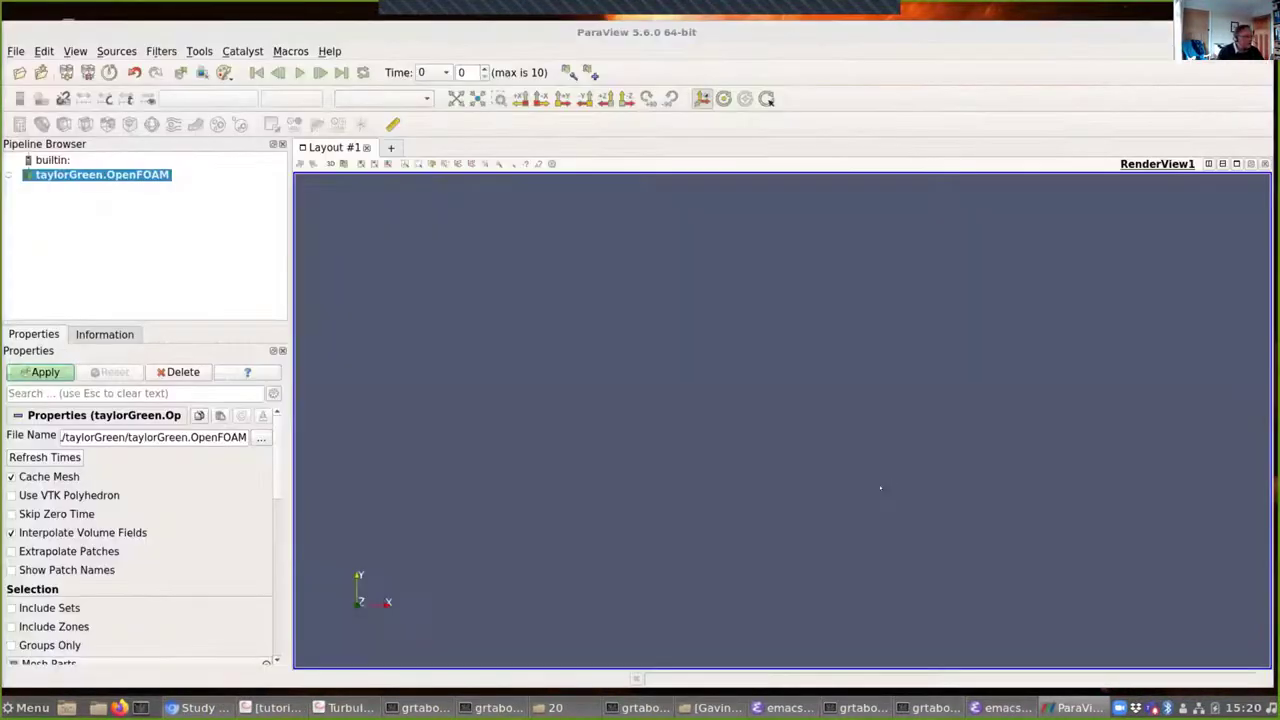
{"action": "scroll", "coordinate": [178, 476], "scroll_direction": "down", "scroll_amount": 6}
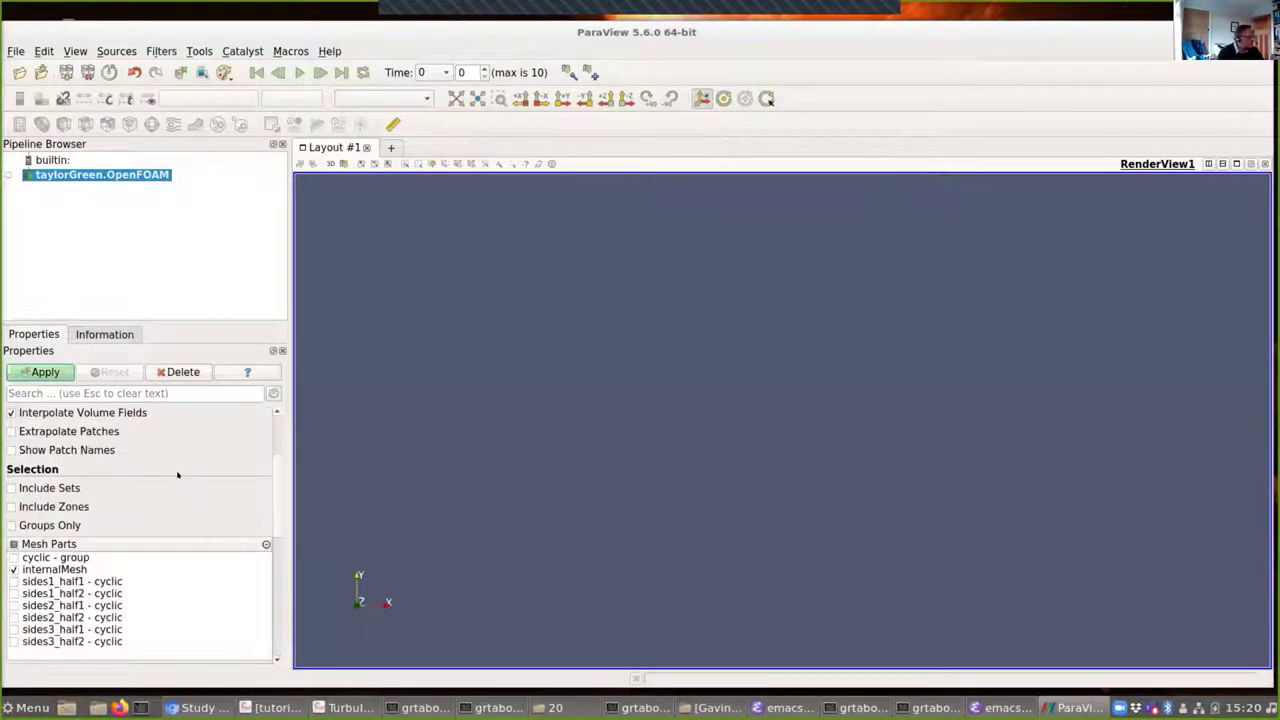
{"action": "left_click", "coordinate": [13, 511]}
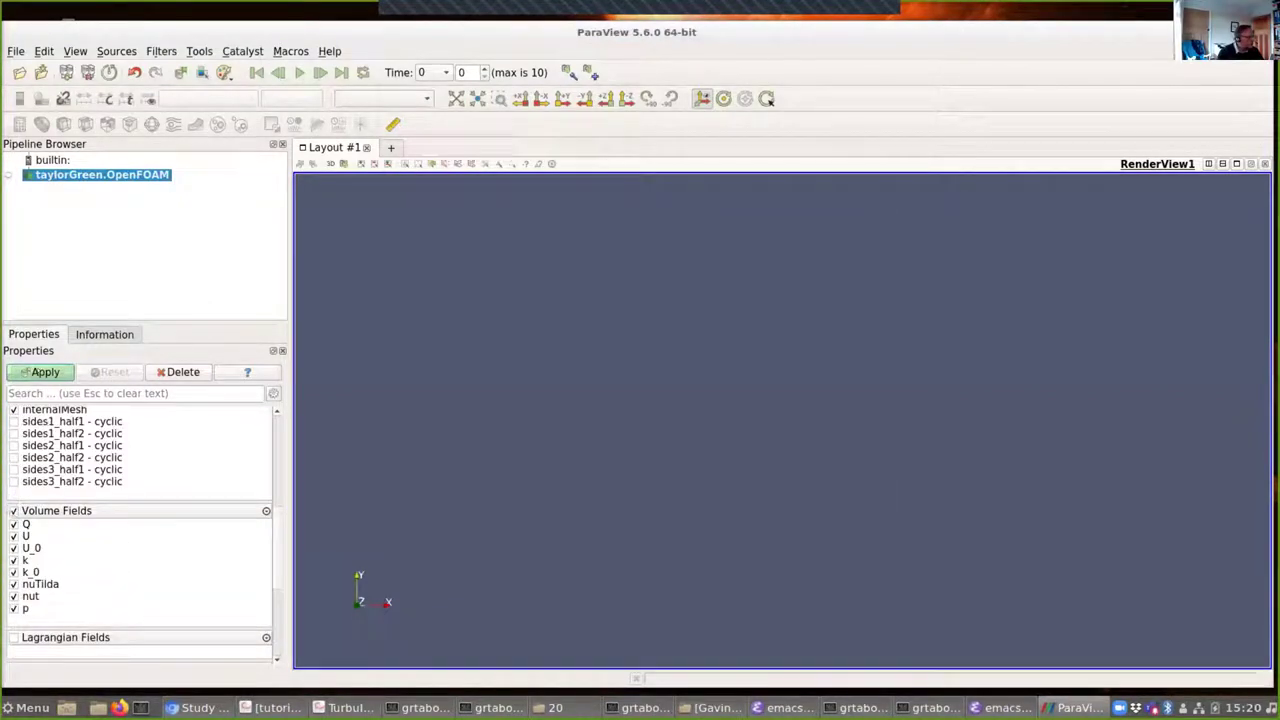
{"action": "left_click", "coordinate": [40, 372]}
Step: Inspect the taylorGreen mesh as Wireframe from several angles and switch its representation to Feature Edges
{"action": "left_click_drag", "start_coordinate": [866, 377], "coordinate": [743, 423]}
{"action": "left_click", "coordinate": [455, 98]}
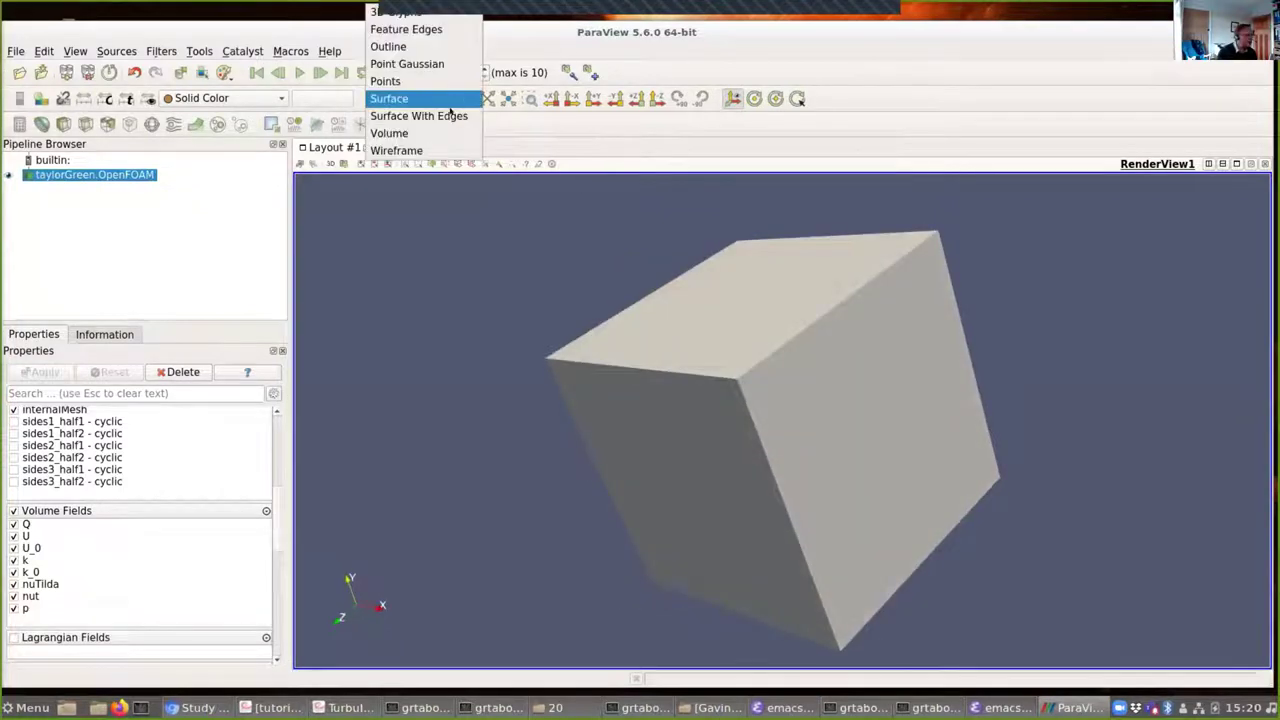
{"action": "left_click", "coordinate": [396, 150]}
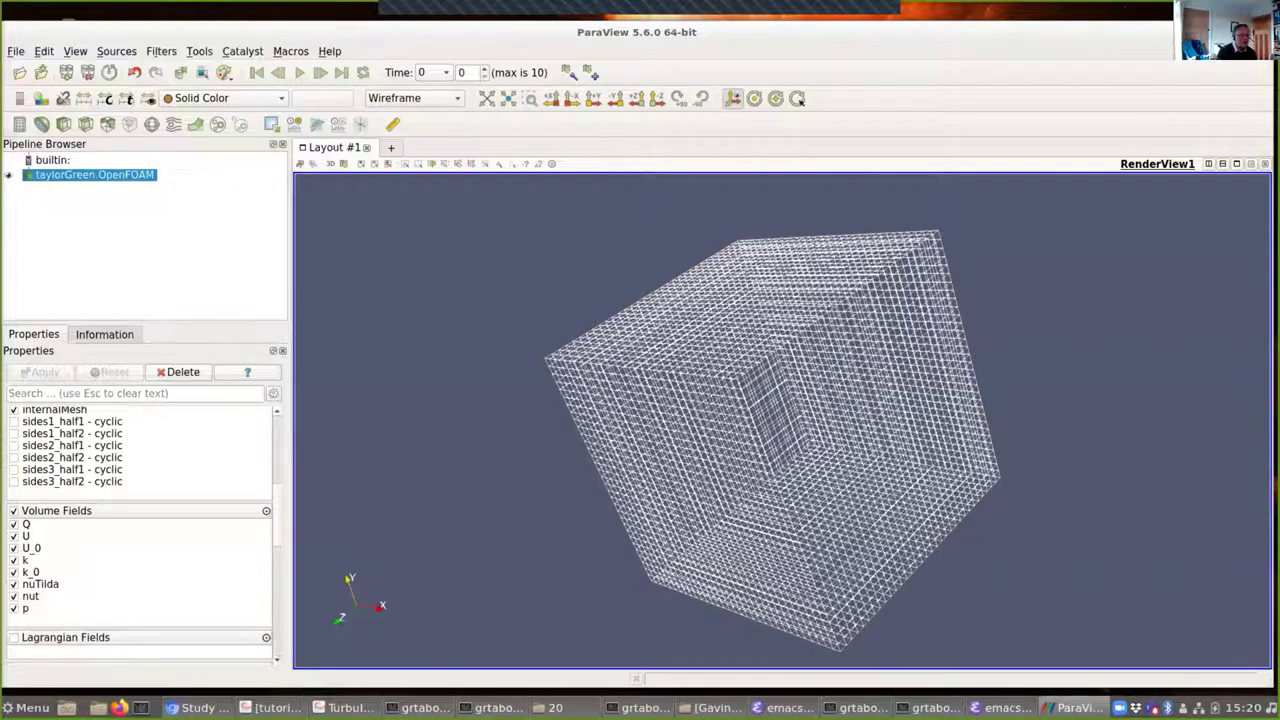
{"action": "mouse_move", "coordinate": [760, 420]}
{"action": "left_mouse_down"}
{"action": "mouse_move", "coordinate": [772, 470]}
{"action": "mouse_move", "coordinate": [790, 468]}
{"action": "mouse_move", "coordinate": [760, 430]}
{"action": "left_mouse_up"}
{"action": "left_click", "coordinate": [410, 97]}
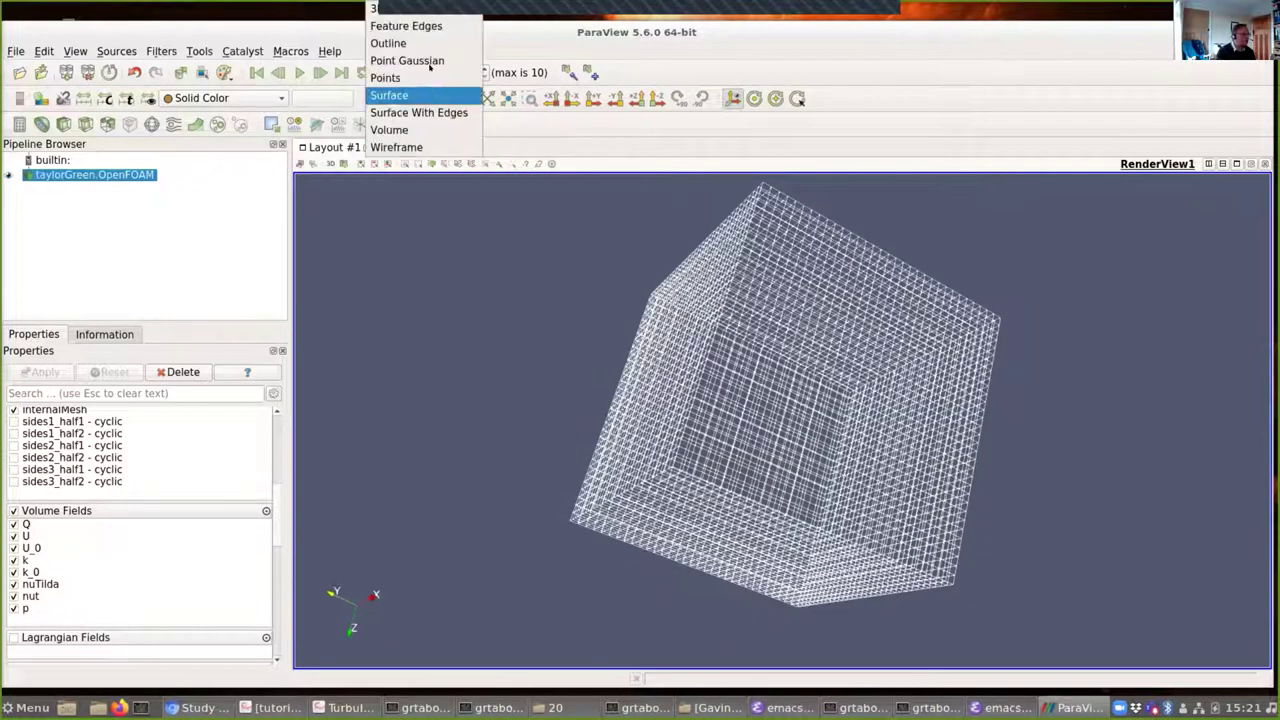
{"action": "key", "text": "Up"}
{"action": "key", "text": "Return"}
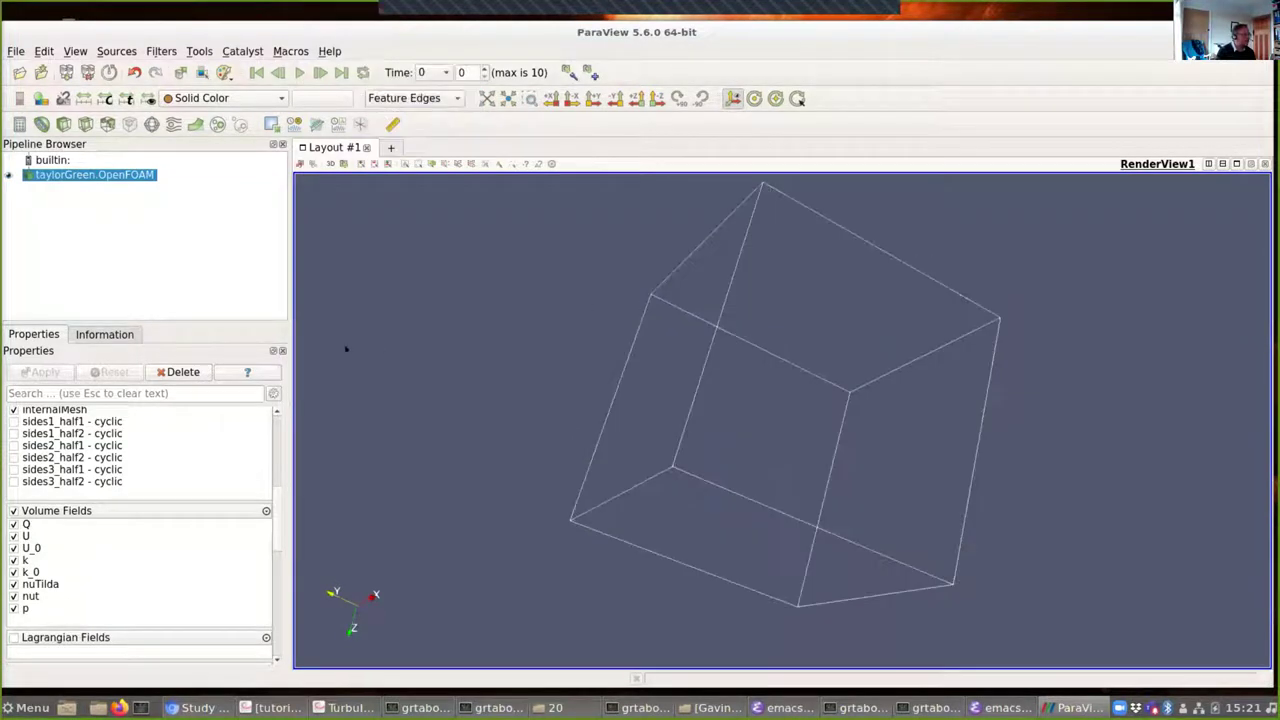
Step: Add a Contour filter to the taylorGreen data, contouring by Q with an isosurface value of 0
{"action": "left_click", "coordinate": [162, 51]}
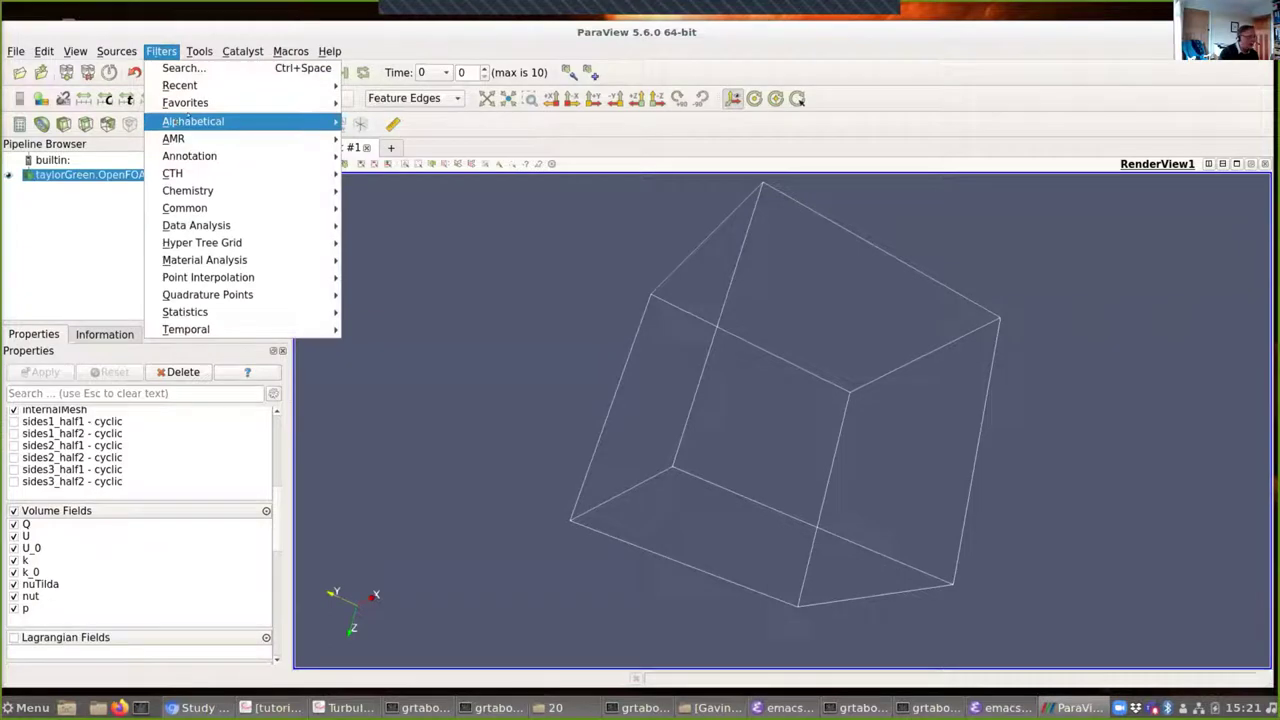
{"action": "mouse_move", "coordinate": [186, 120]}
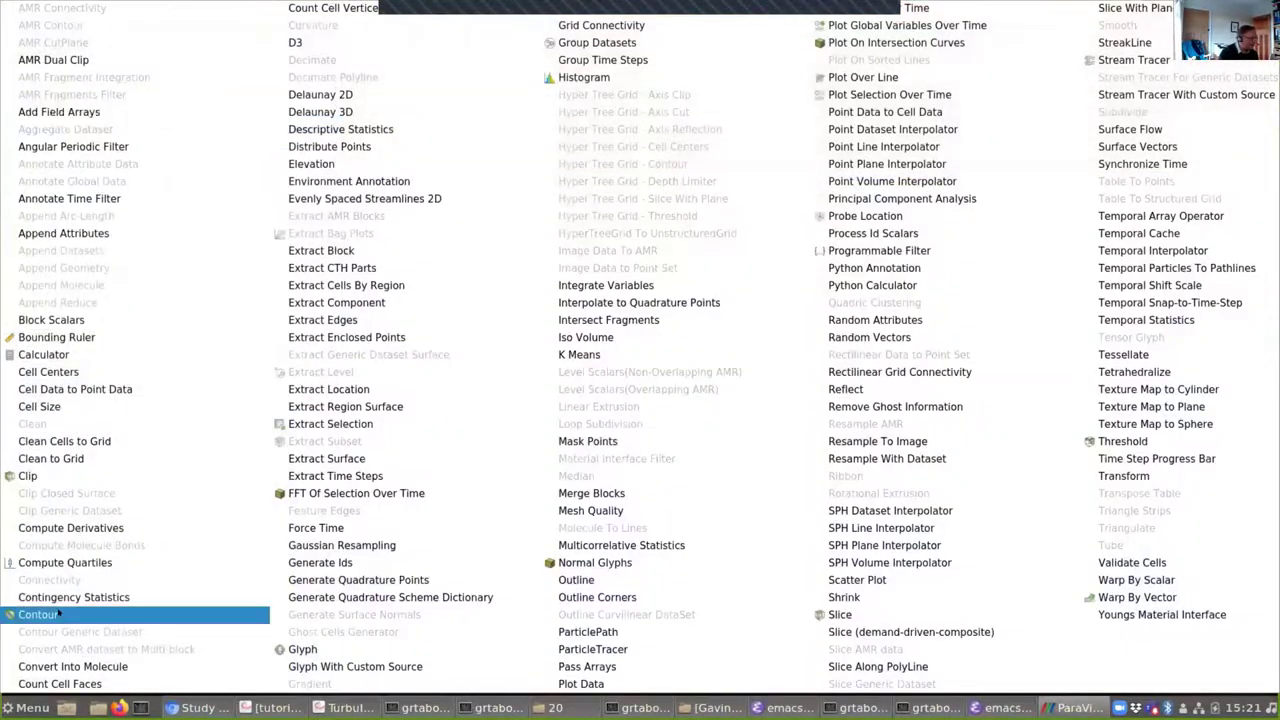
{"action": "left_click", "coordinate": [55, 614]}
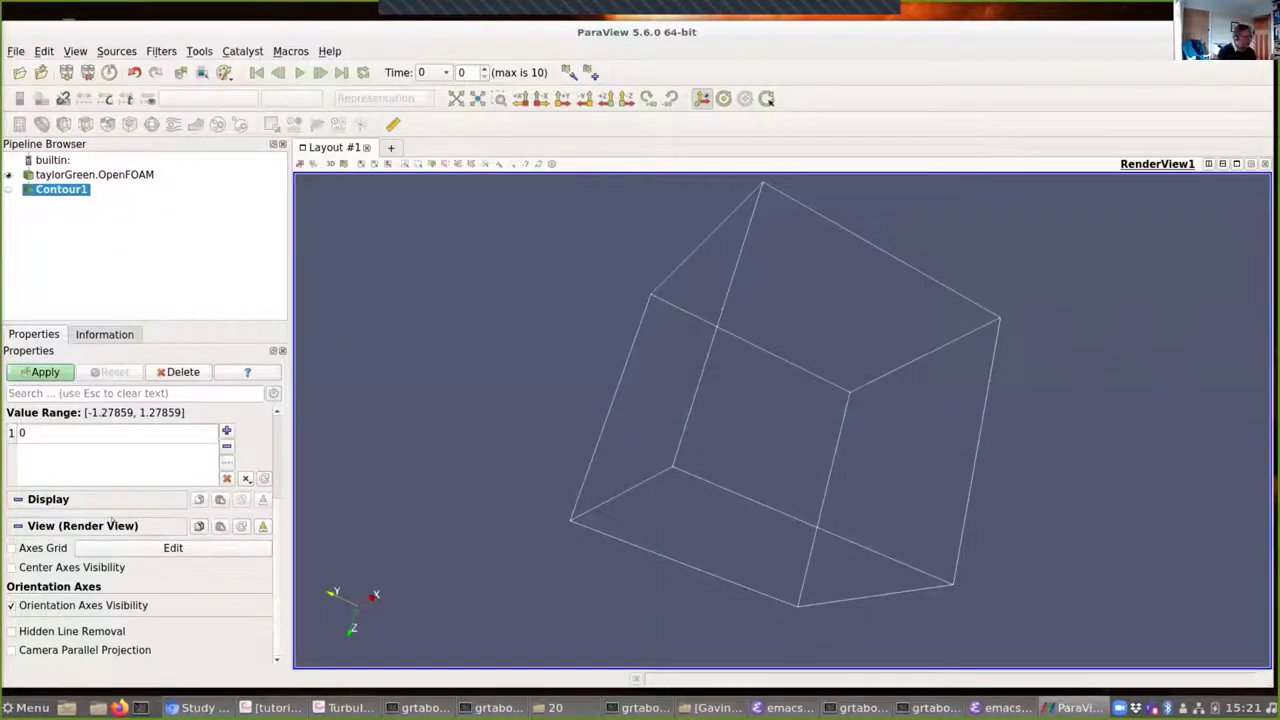
{"action": "scroll", "coordinate": [185, 453], "scroll_direction": "up", "scroll_amount": 3}
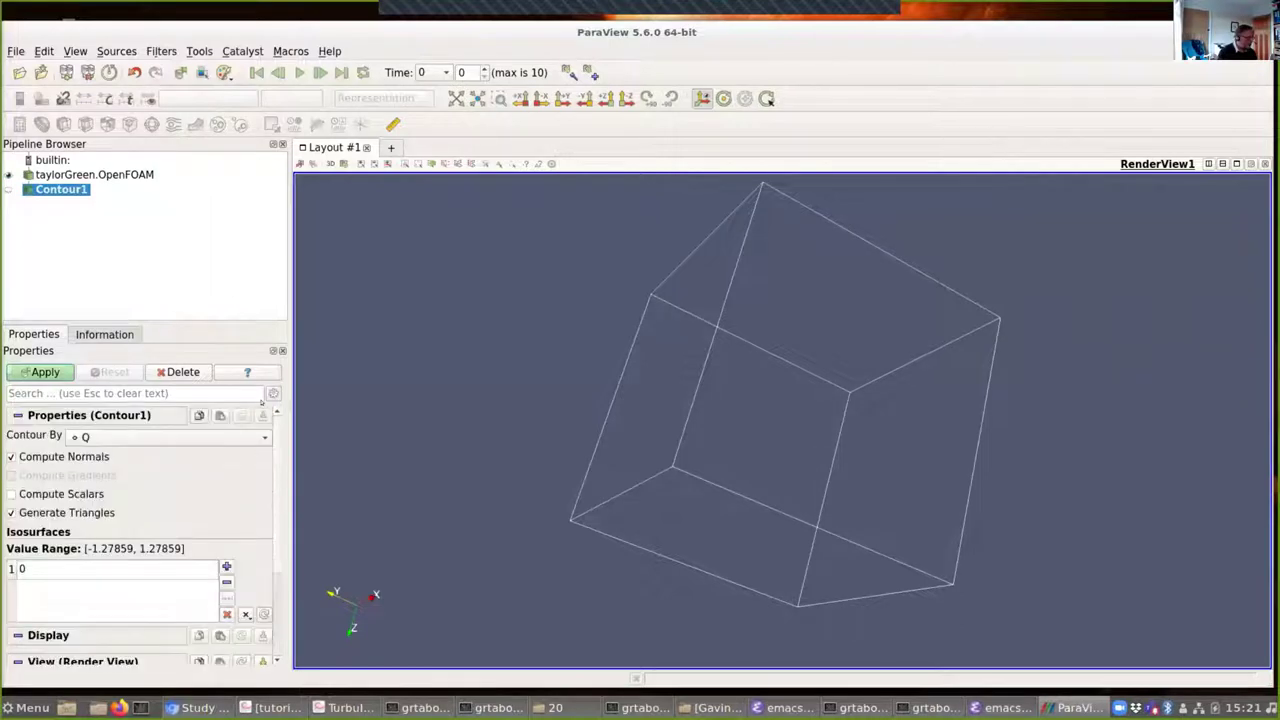
{"action": "left_click", "coordinate": [46, 570]}
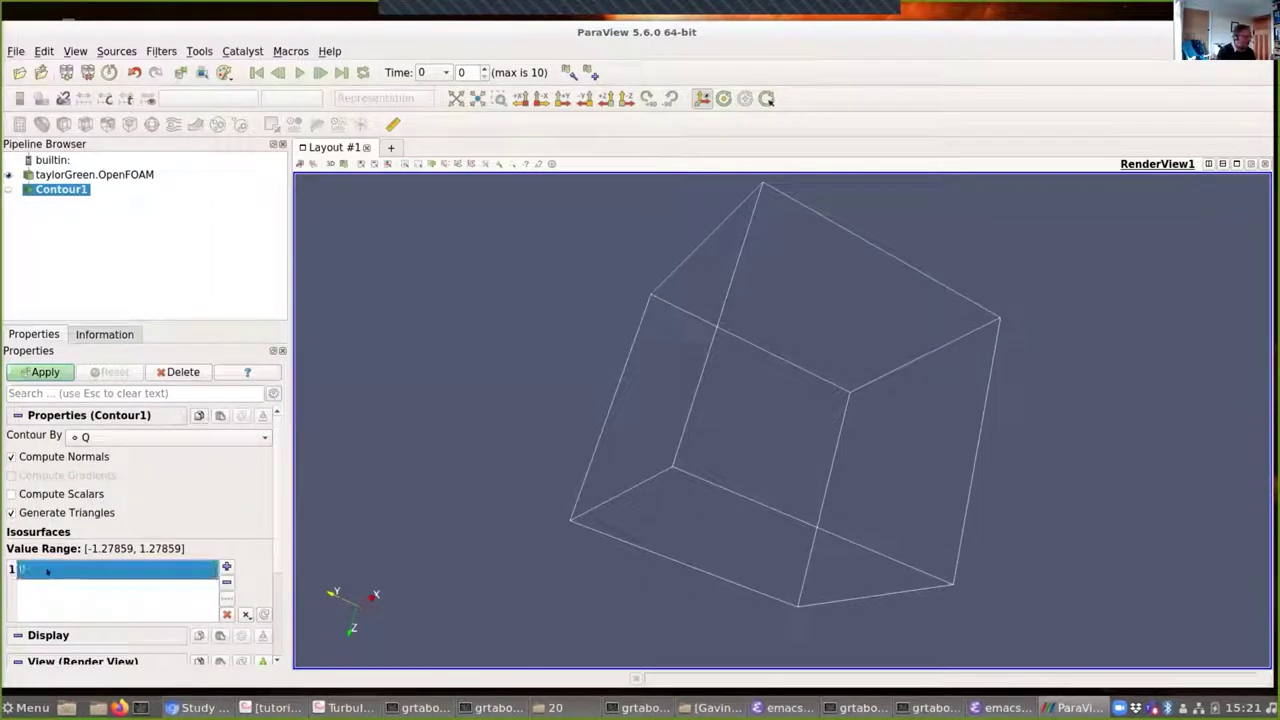
{"action": "left_click", "coordinate": [40, 371]}
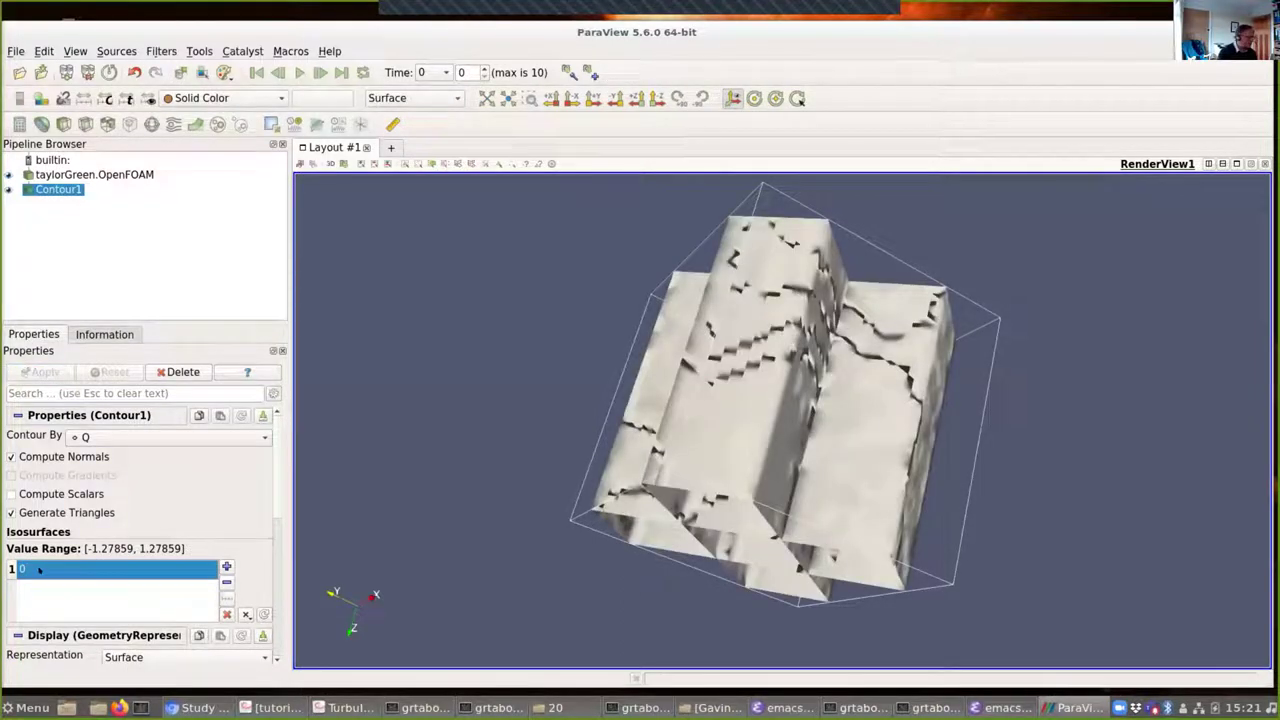
Step: Set the Q contour's isosurface value to 0.1, apply it and inspect the vortex structures from another angle
{"action": "double_click", "coordinate": [39, 570]}
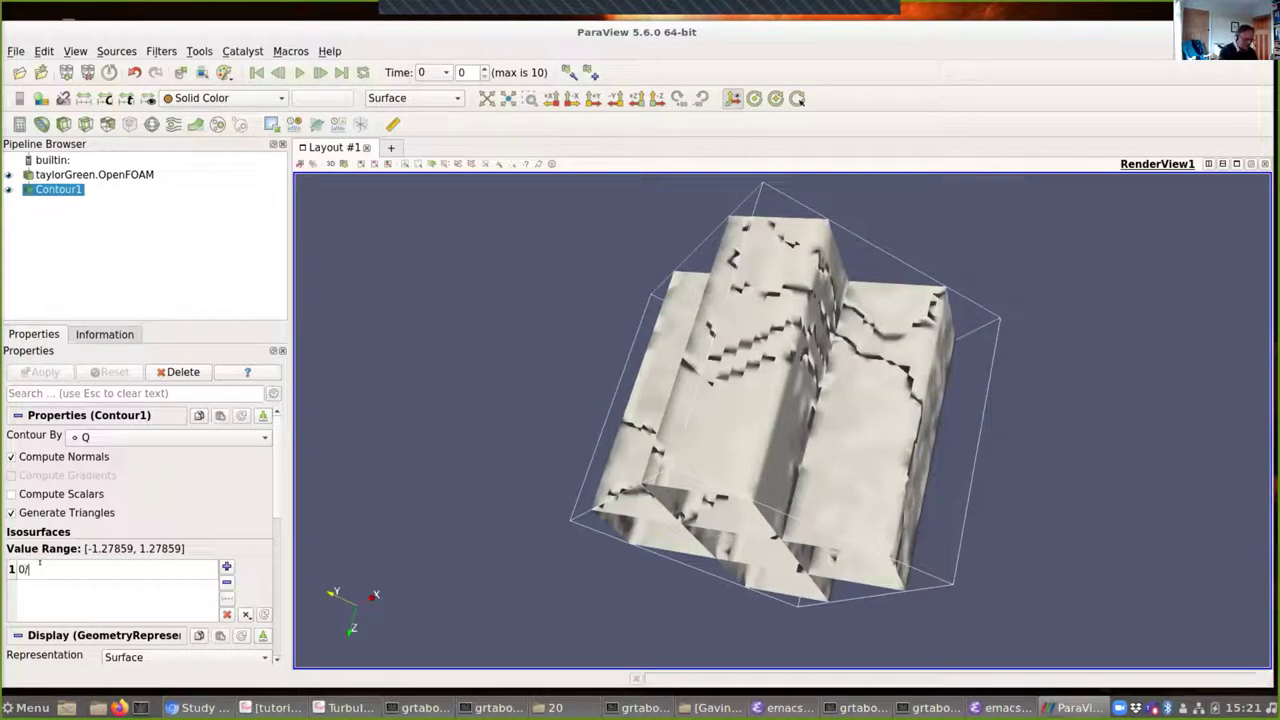
{"action": "type", "text": ".5"}
{"action": "key", "text": "BackSpace"}
{"action": "key", "text": "BackSpace"}
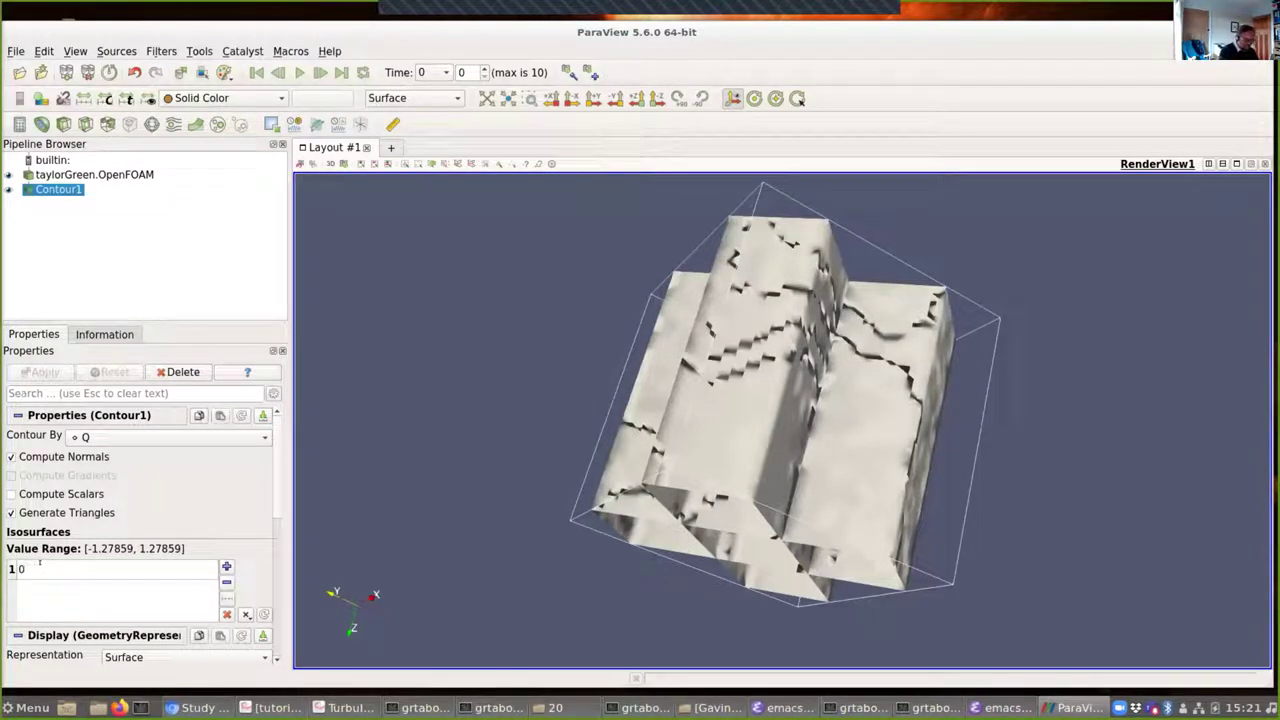
{"action": "type", "text": ".2"}
{"action": "key", "text": "Return"}
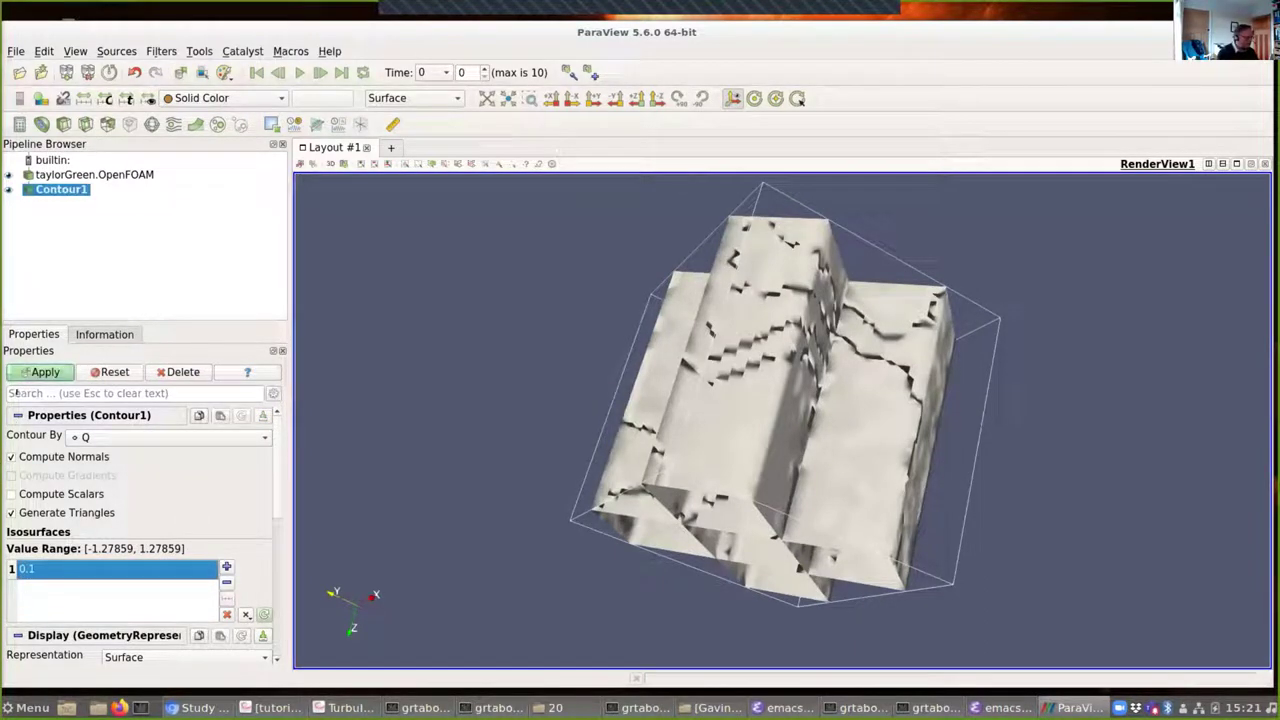
{"action": "left_click", "coordinate": [24, 374]}
{"action": "left_click_drag", "start_coordinate": [634, 432], "coordinate": [820, 430]}
Step: Display the taylorGreen data as Surface coloured by U magnitude and inspect the cube from another angle
{"action": "left_click", "coordinate": [92, 175]}
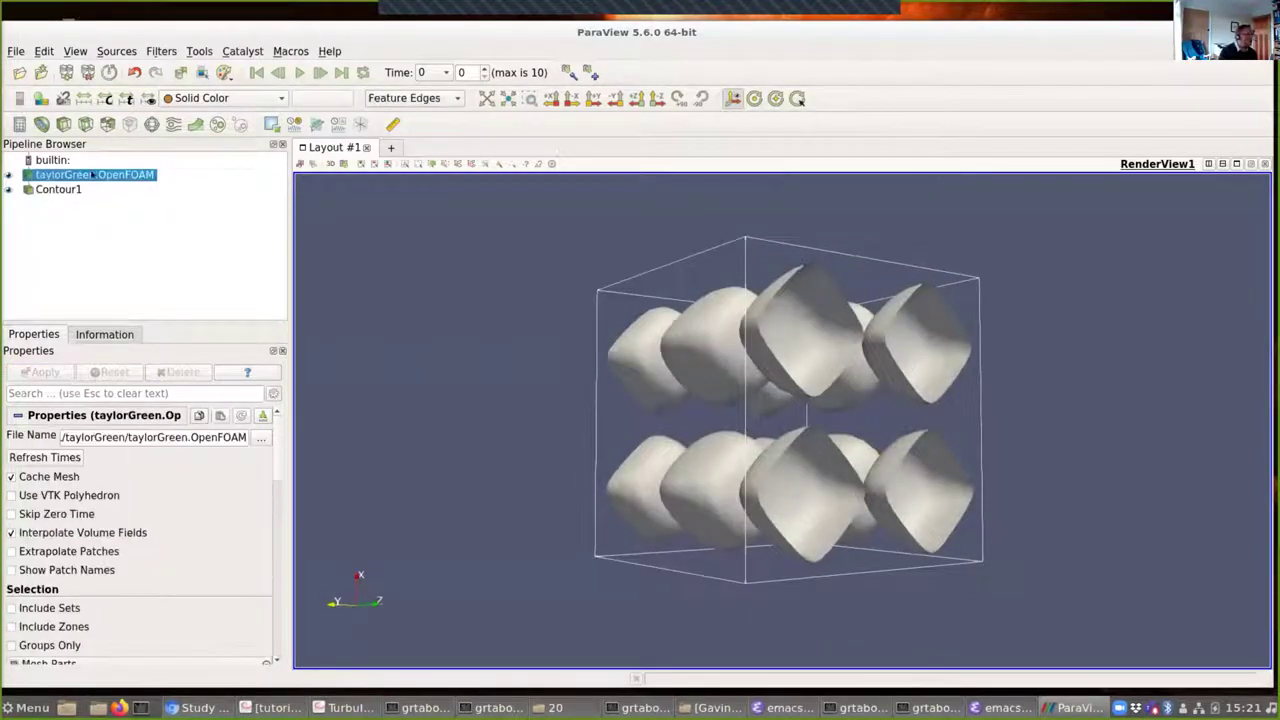
{"action": "left_click", "coordinate": [422, 98]}
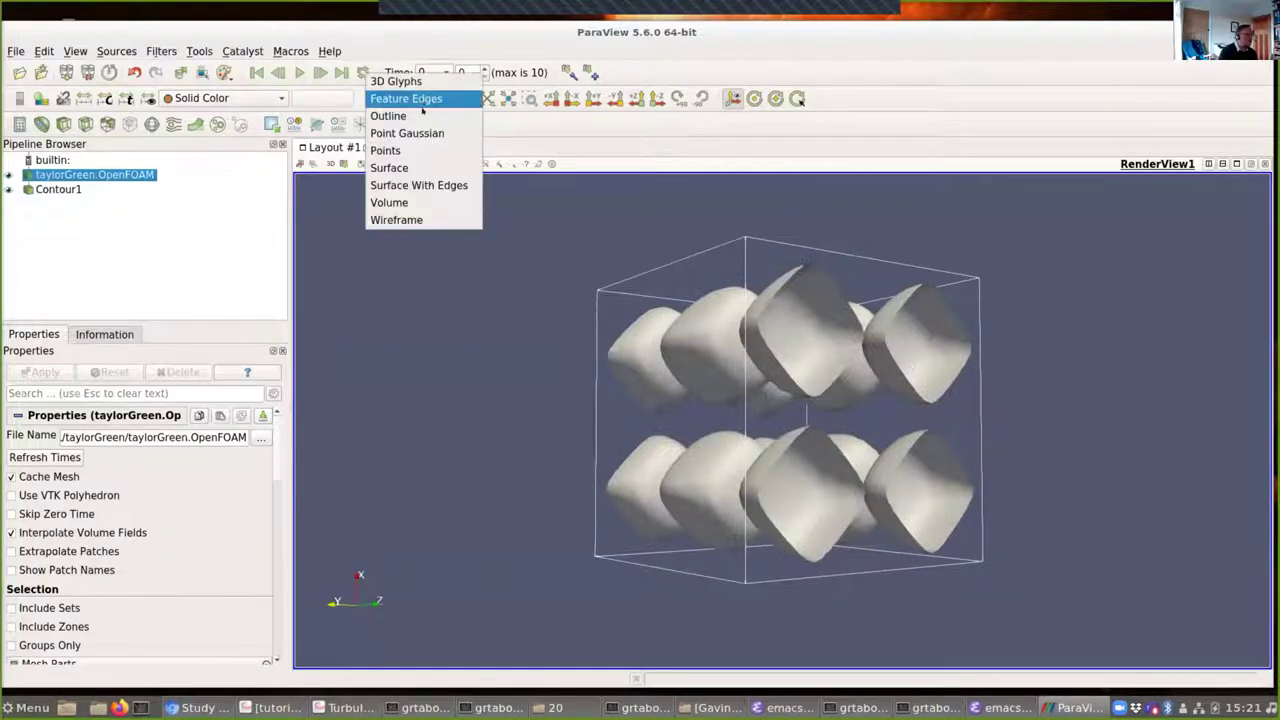
{"action": "left_click", "coordinate": [390, 166]}
{"action": "left_click", "coordinate": [283, 97]}
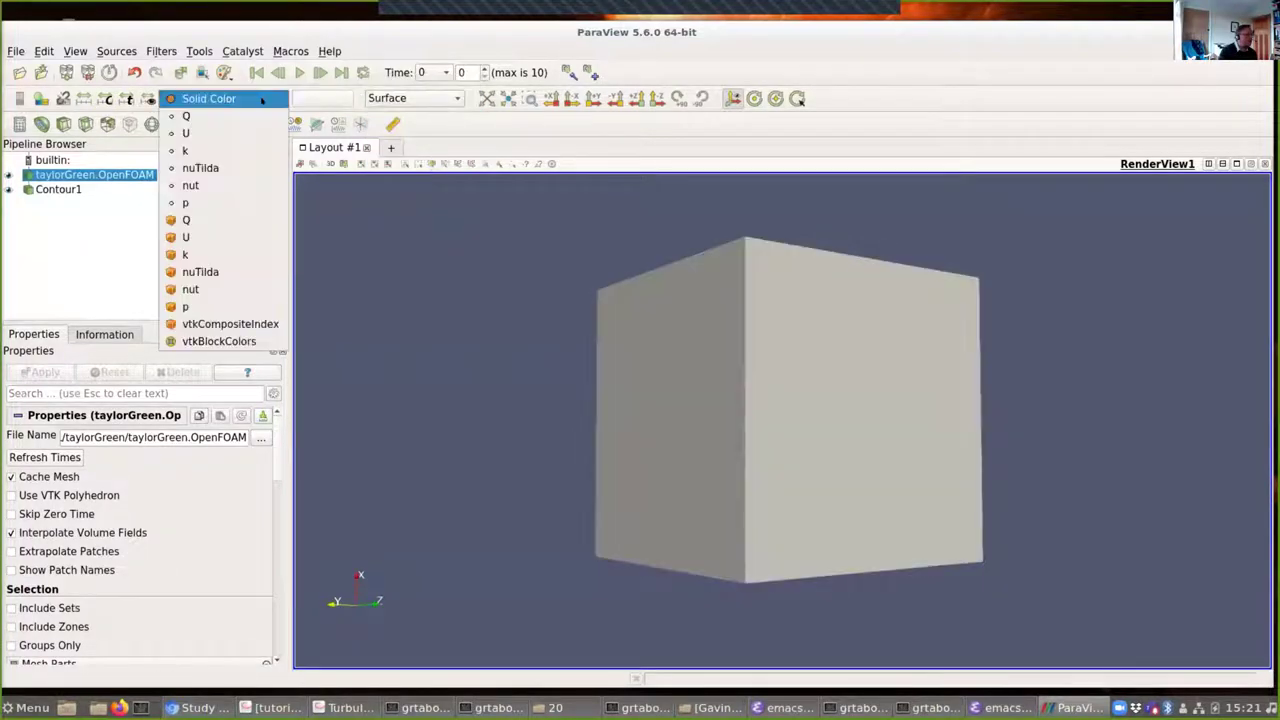
{"action": "left_click", "coordinate": [229, 133]}
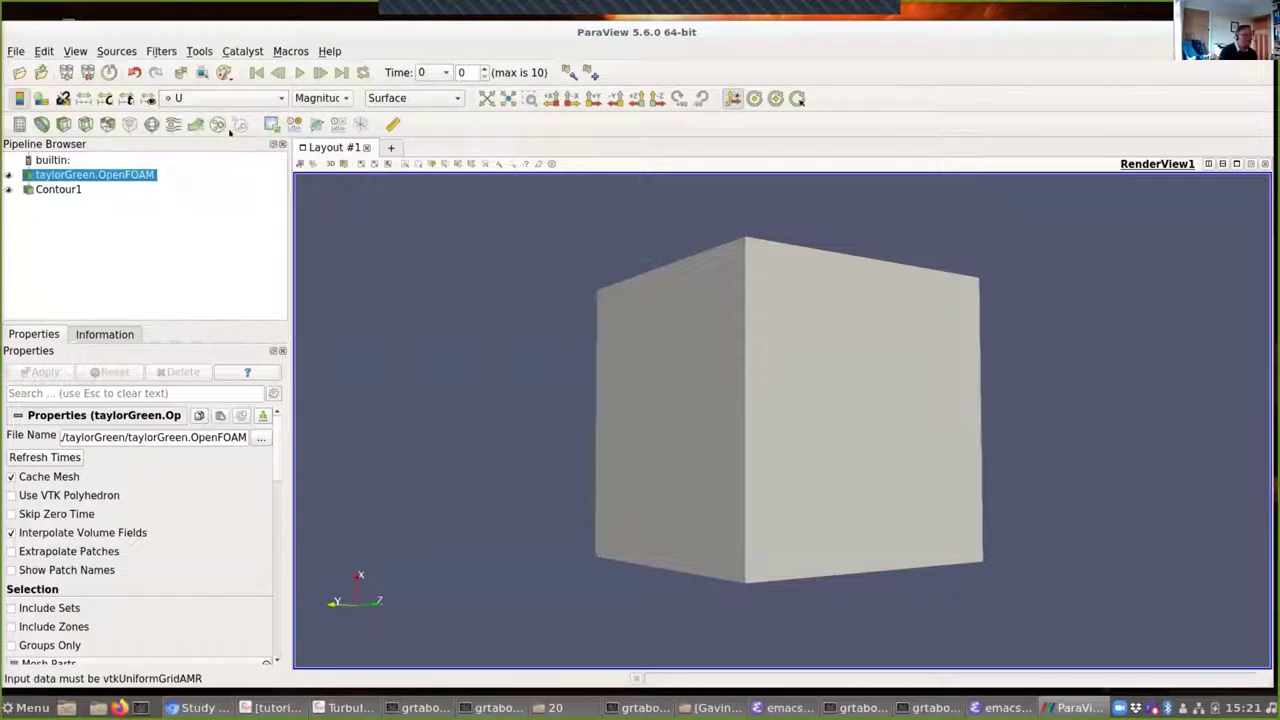
{"action": "left_click_drag", "start_coordinate": [643, 386], "coordinate": [857, 548]}
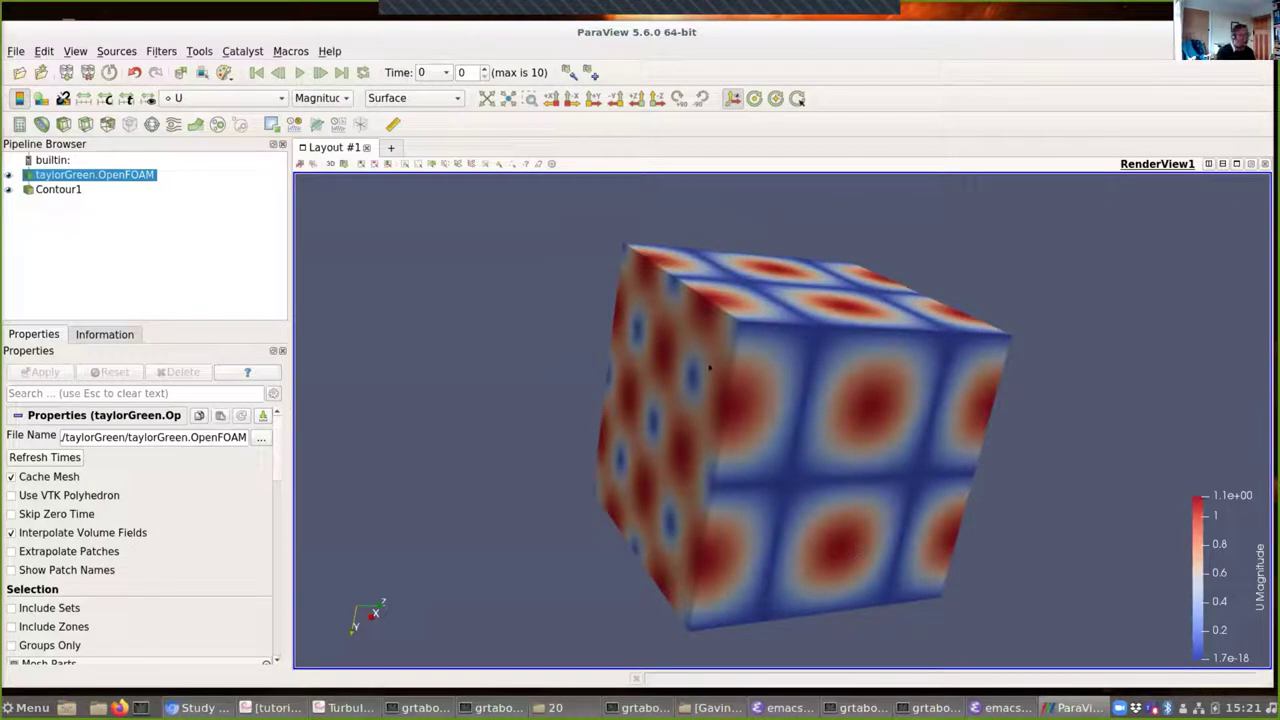
Step: Check the Q contour with the taylorGreen cube hidden, show the cube again and set its representation to Outline
{"action": "left_click", "coordinate": [8, 175]}
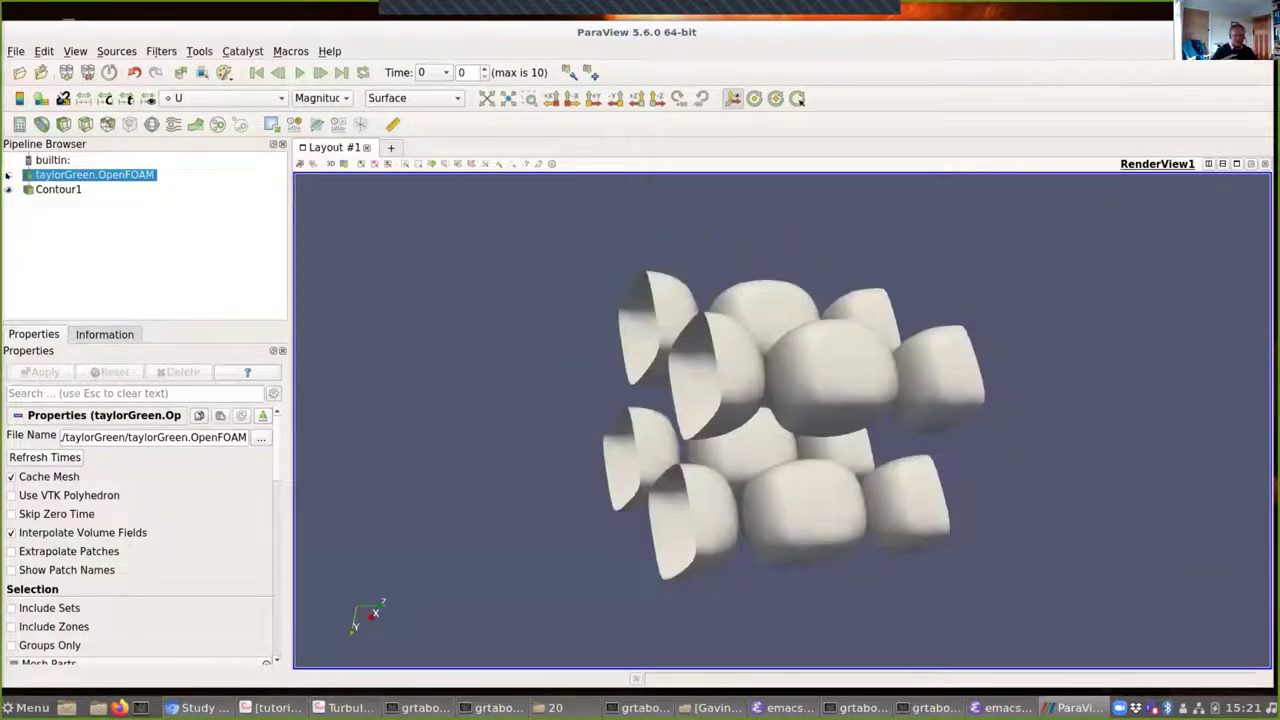
{"action": "left_click", "coordinate": [8, 175]}
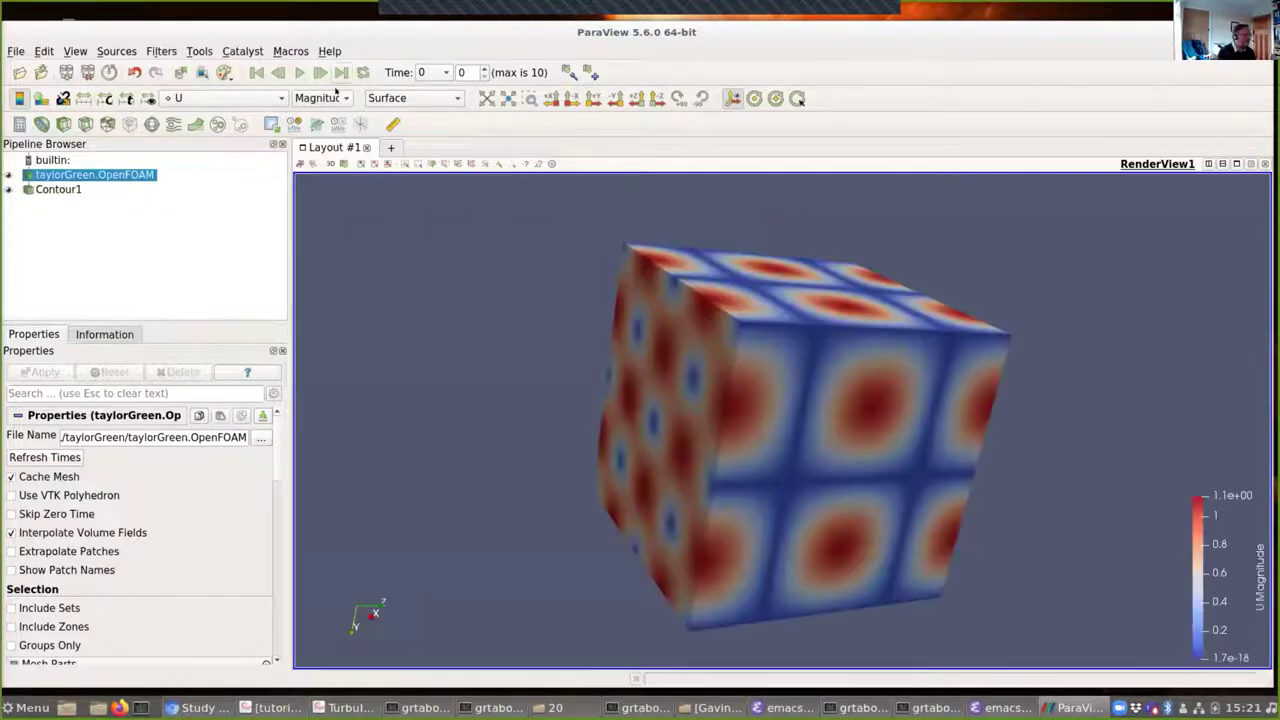
{"action": "left_click", "coordinate": [387, 97]}
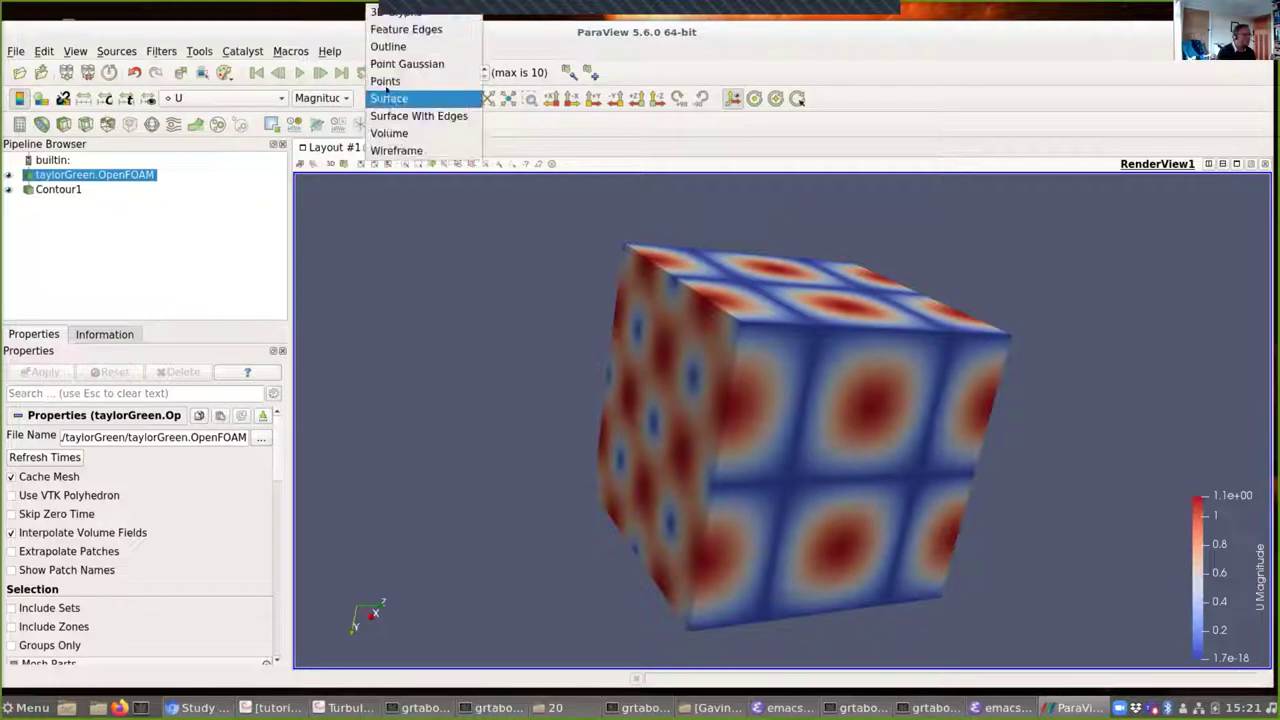
{"action": "left_click", "coordinate": [390, 47]}
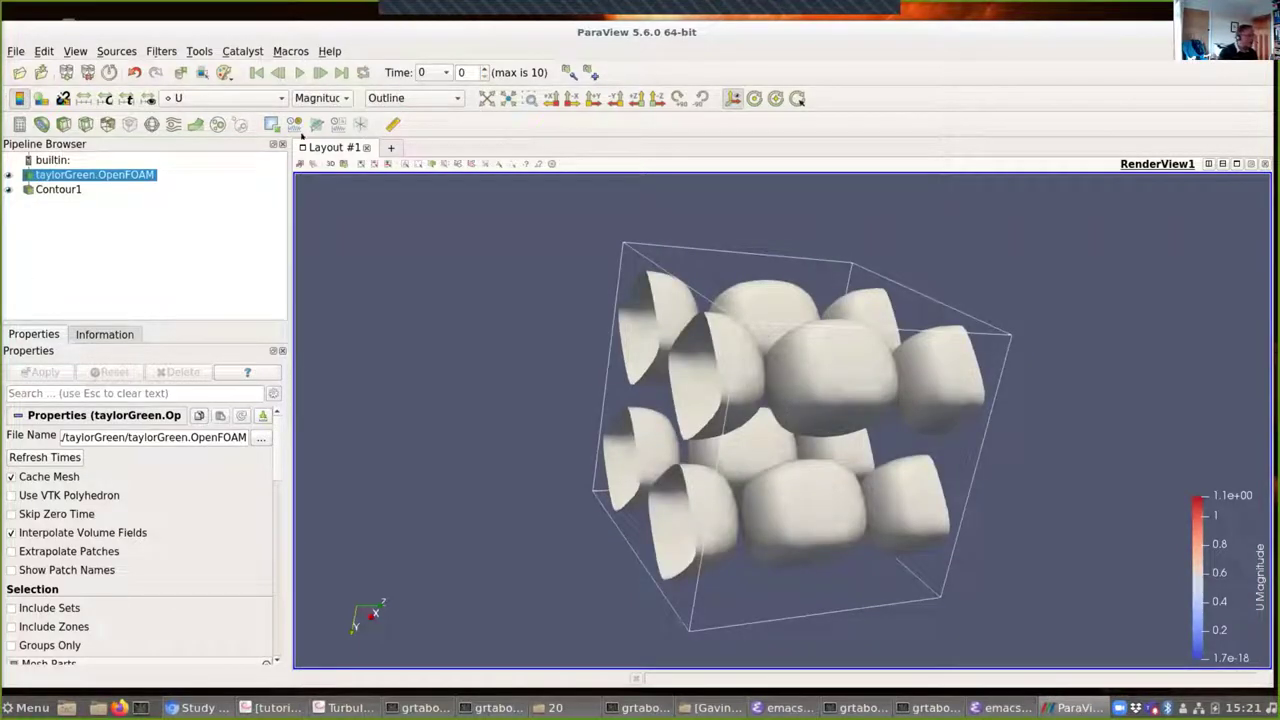
Step: Set the displayed time to 10 and inspect the Q contour's vortex structures from another angle
{"action": "left_click", "coordinate": [468, 72]}
{"action": "type", "text": "10"}
{"action": "key", "text": "Return"}
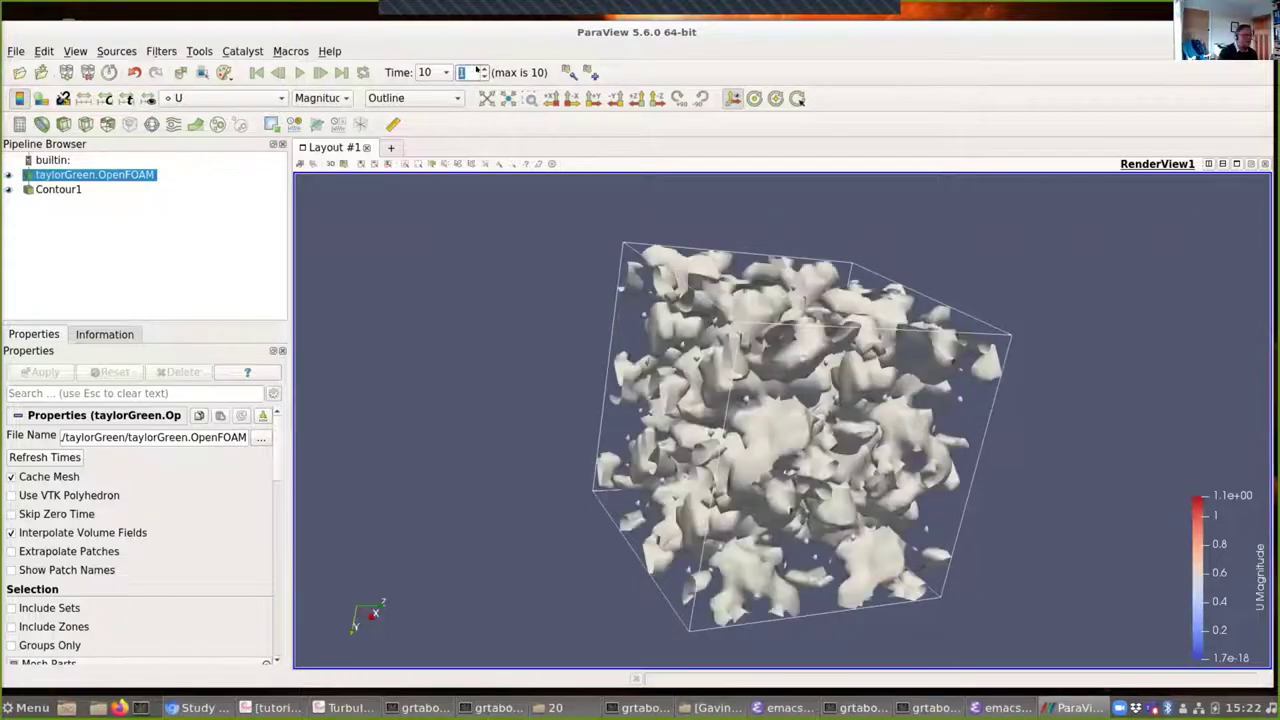
{"action": "left_click_drag", "start_coordinate": [843, 587], "coordinate": [763, 612]}
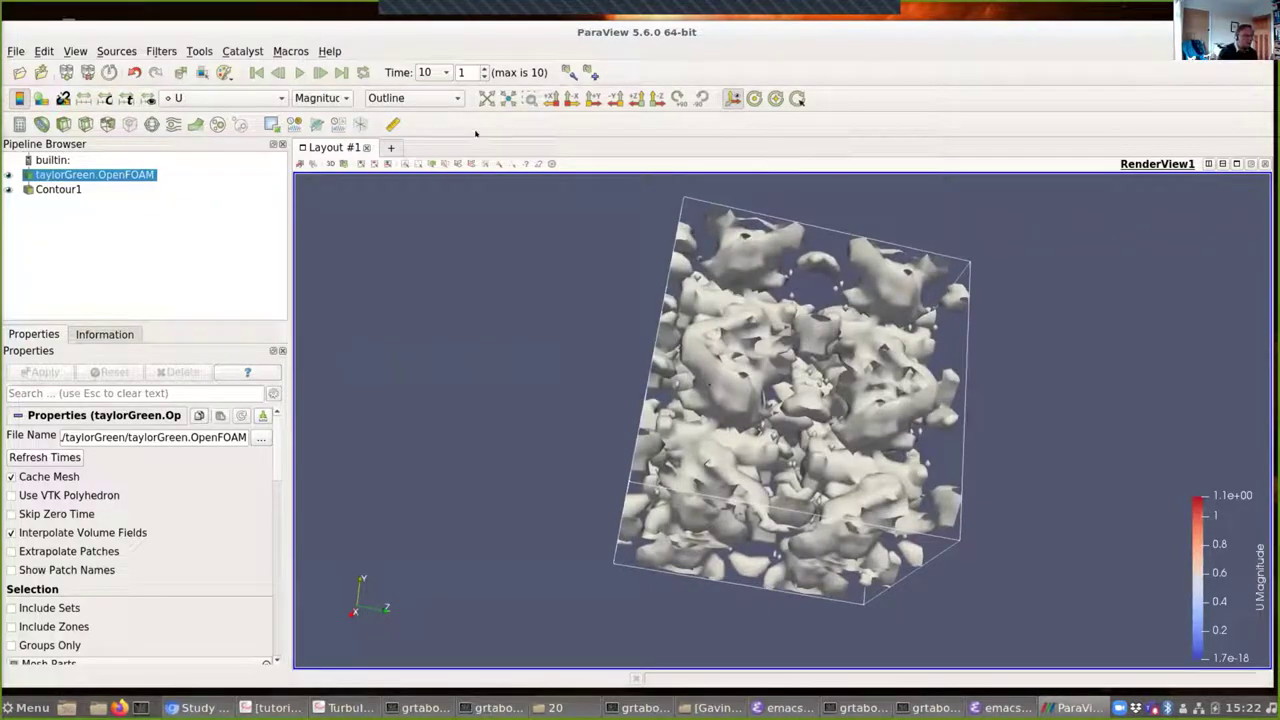
Step: Advance the displayed time step by step through 20 and 40 to 60, examining the Q contour's vortex structures
{"action": "left_click", "coordinate": [484, 68]}
{"action": "left_click", "coordinate": [484, 68]}
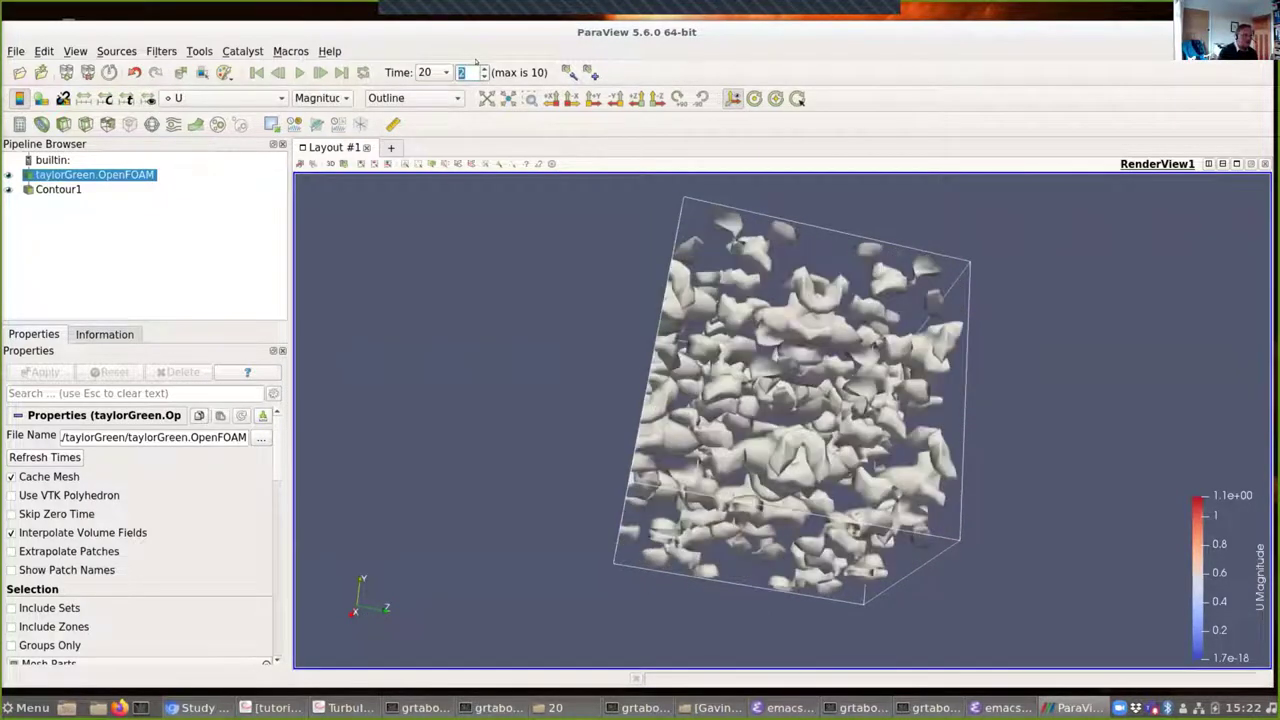
{"action": "left_click", "coordinate": [483, 68]}
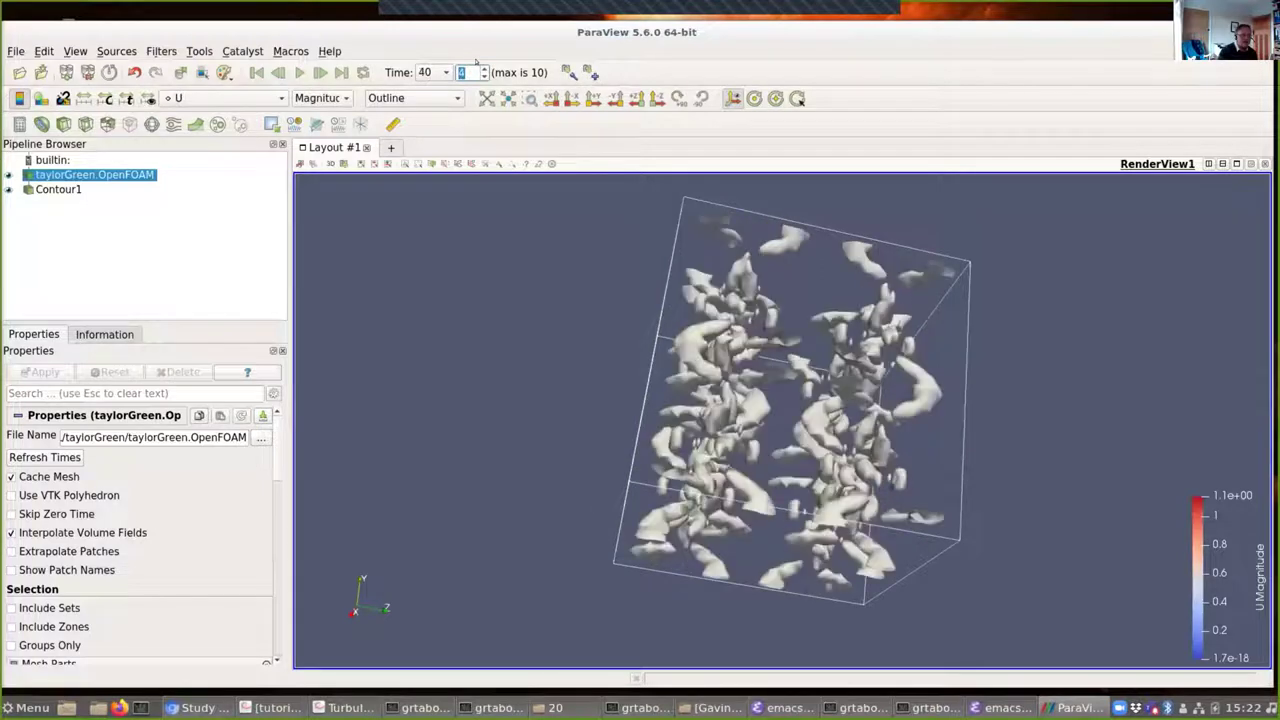
{"action": "left_click", "coordinate": [483, 68]}
{"action": "left_click", "coordinate": [481, 67]}
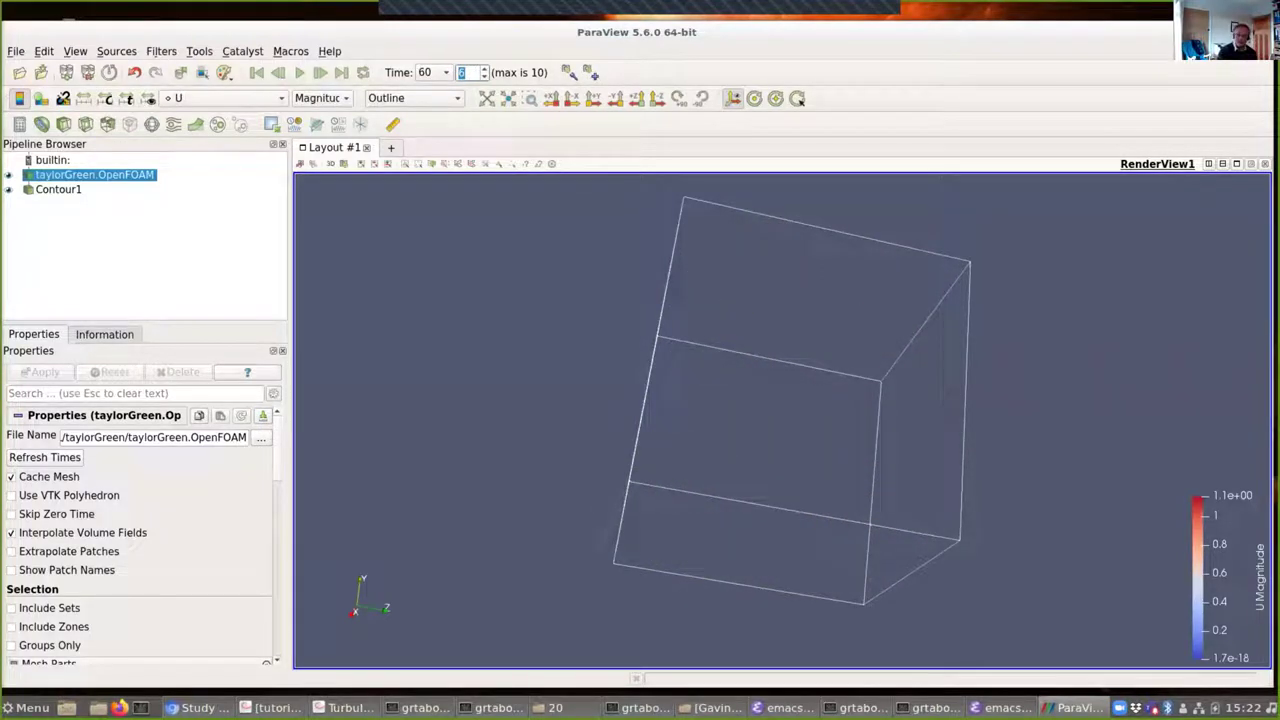
Step: Examine the vortex evolution figures on page 66 of the Code Saturne validation report in Chromium, and return to ParaView
{"action": "left_click", "coordinate": [197, 707]}
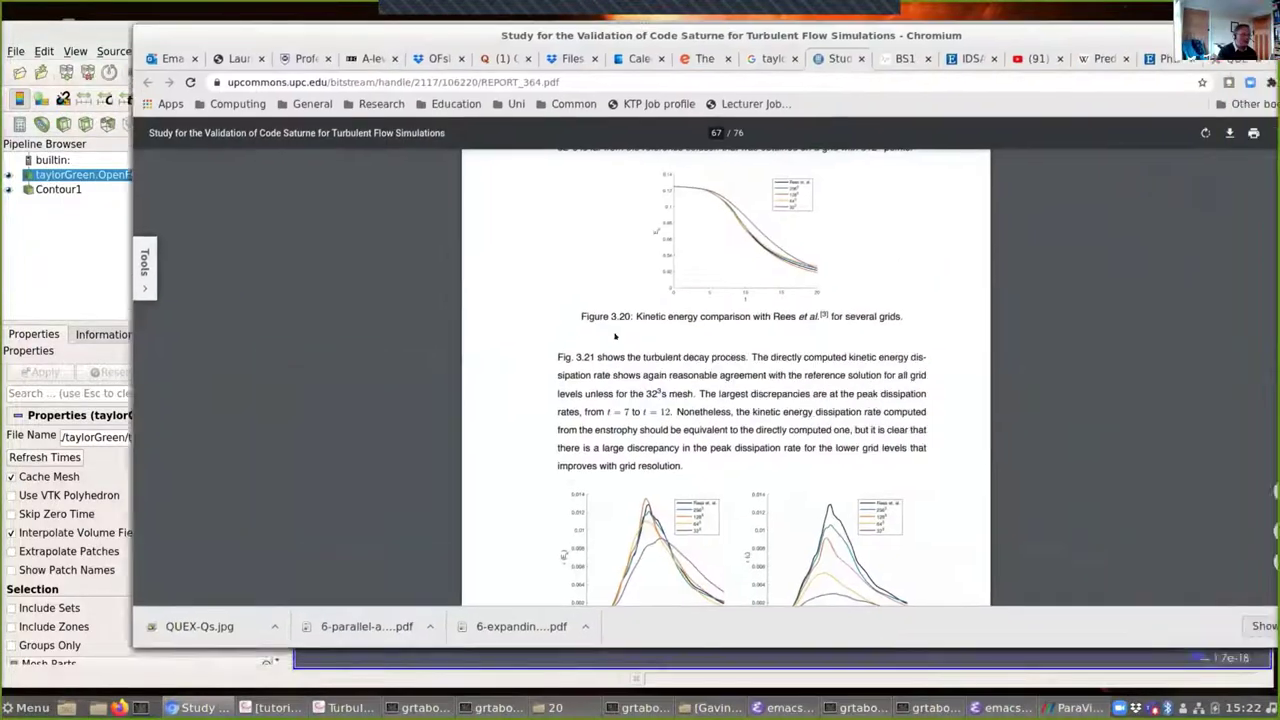
{"action": "scroll", "coordinate": [615, 328], "scroll_direction": "up", "scroll_amount": 10}
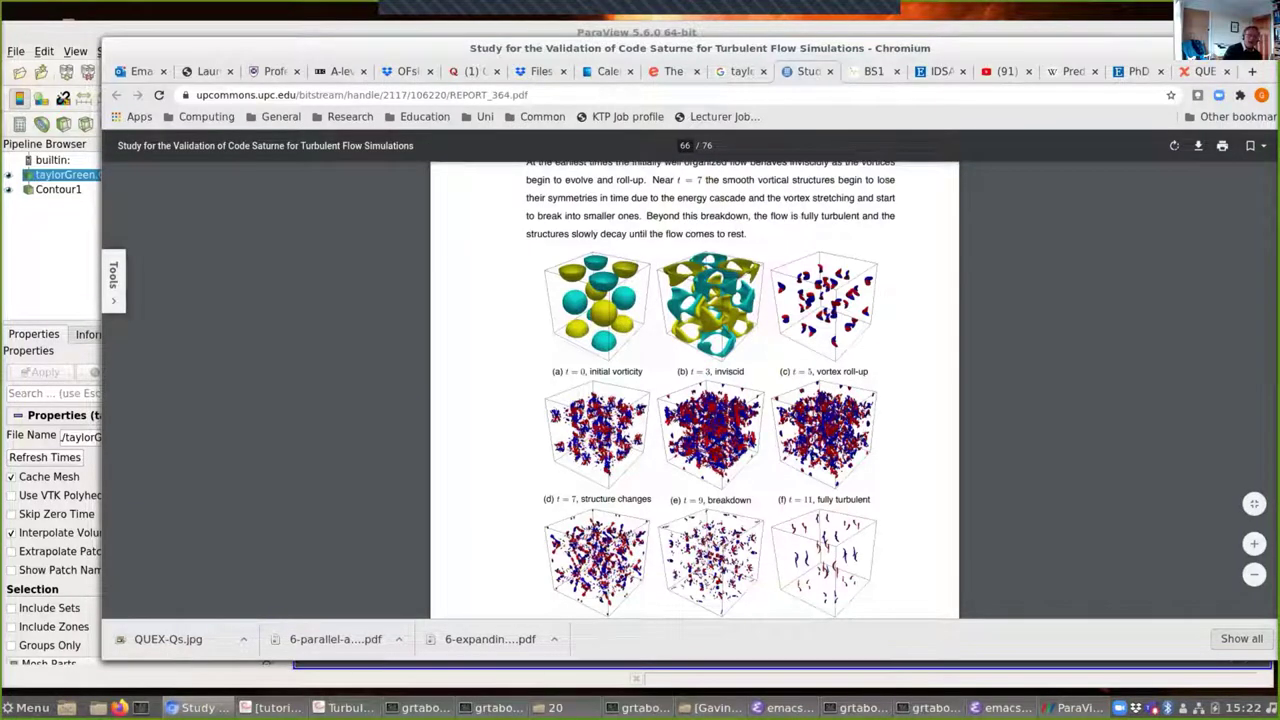
{"action": "key", "text": "alt+Tab"}
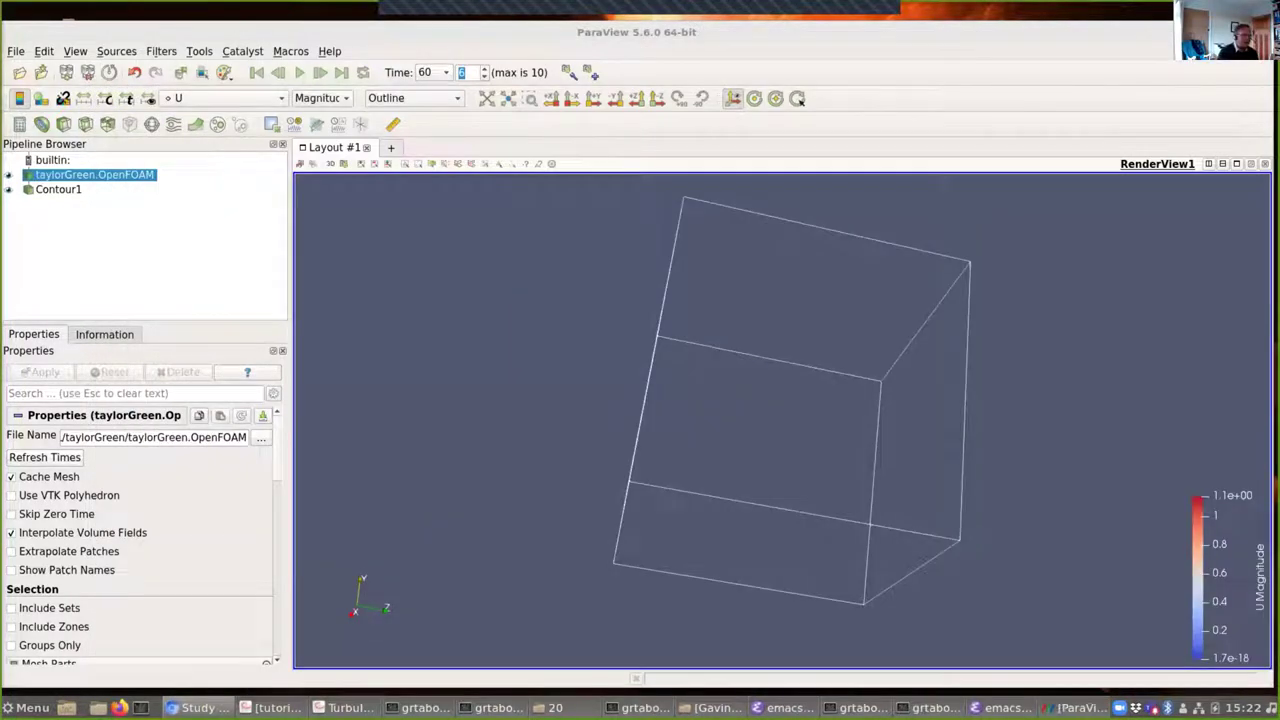
Step: Switch to the file manager, go to the UCL folder and open UCLLES2.pdf to view its Taylor-Green Vortex slide
{"action": "key", "text": "alt+Tab"}
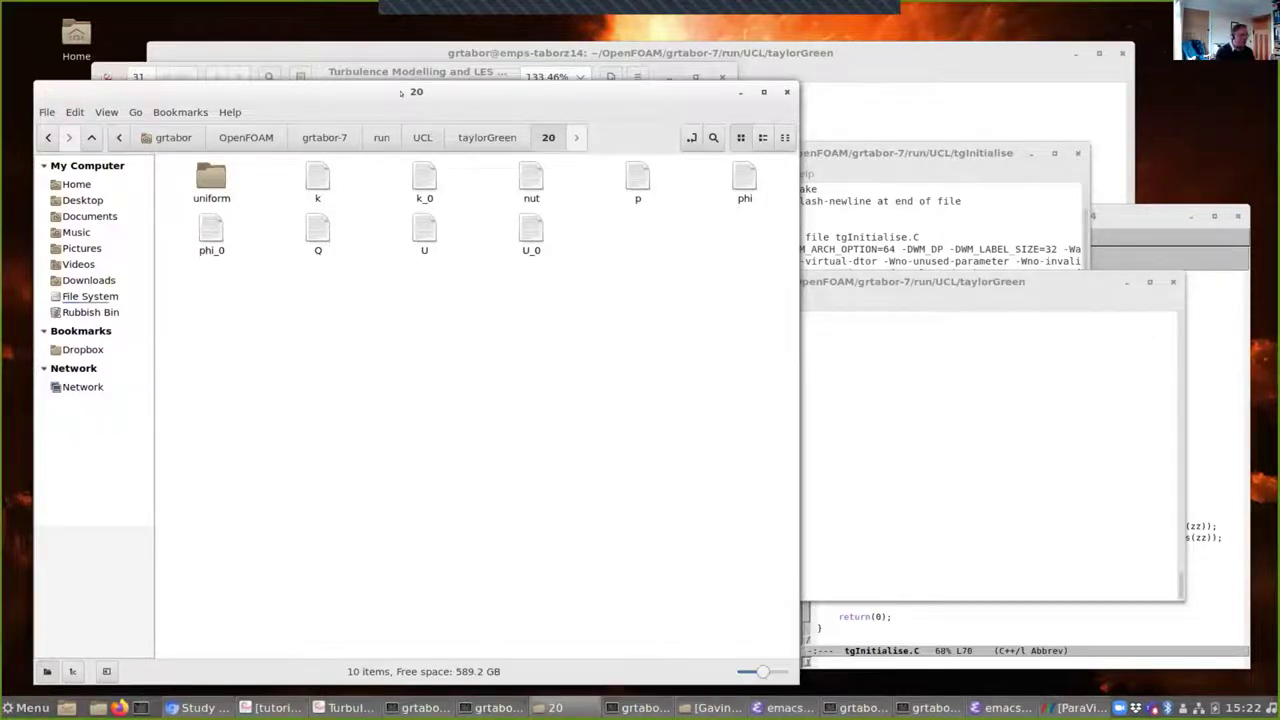
{"action": "left_click", "coordinate": [413, 140]}
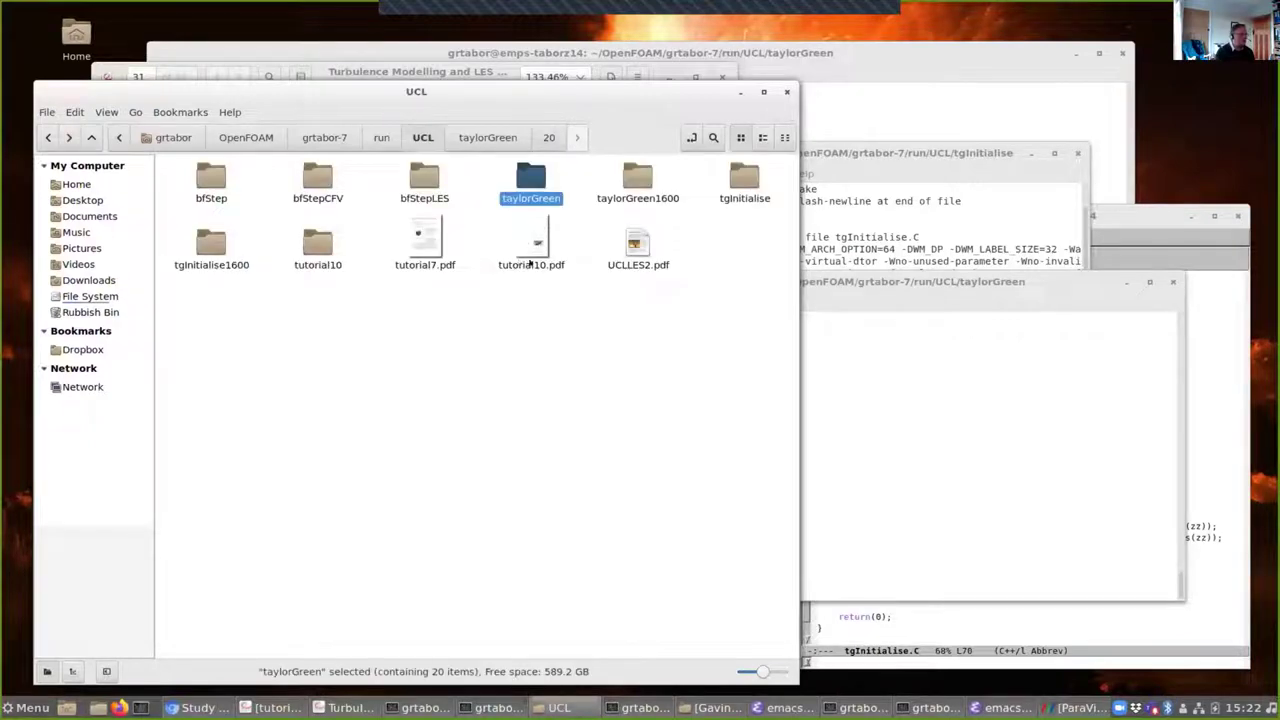
{"action": "double_click", "coordinate": [637, 243]}
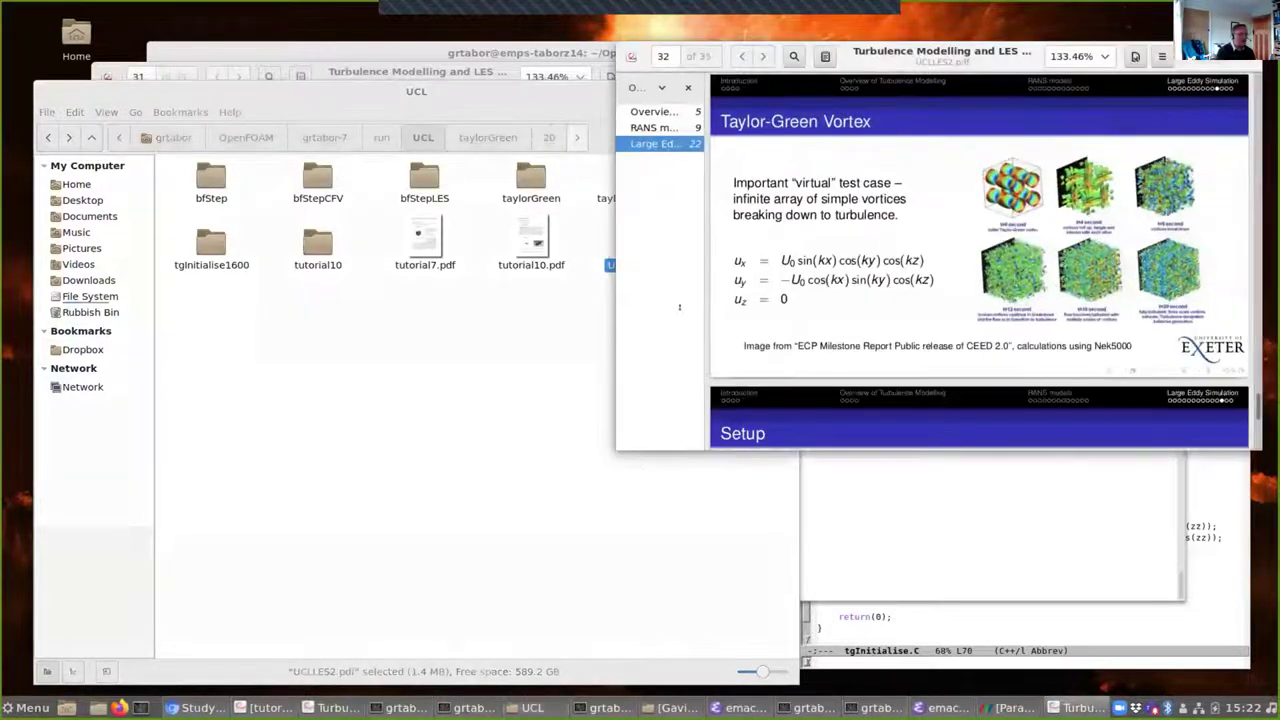
{"action": "left_click", "coordinate": [530, 432]}
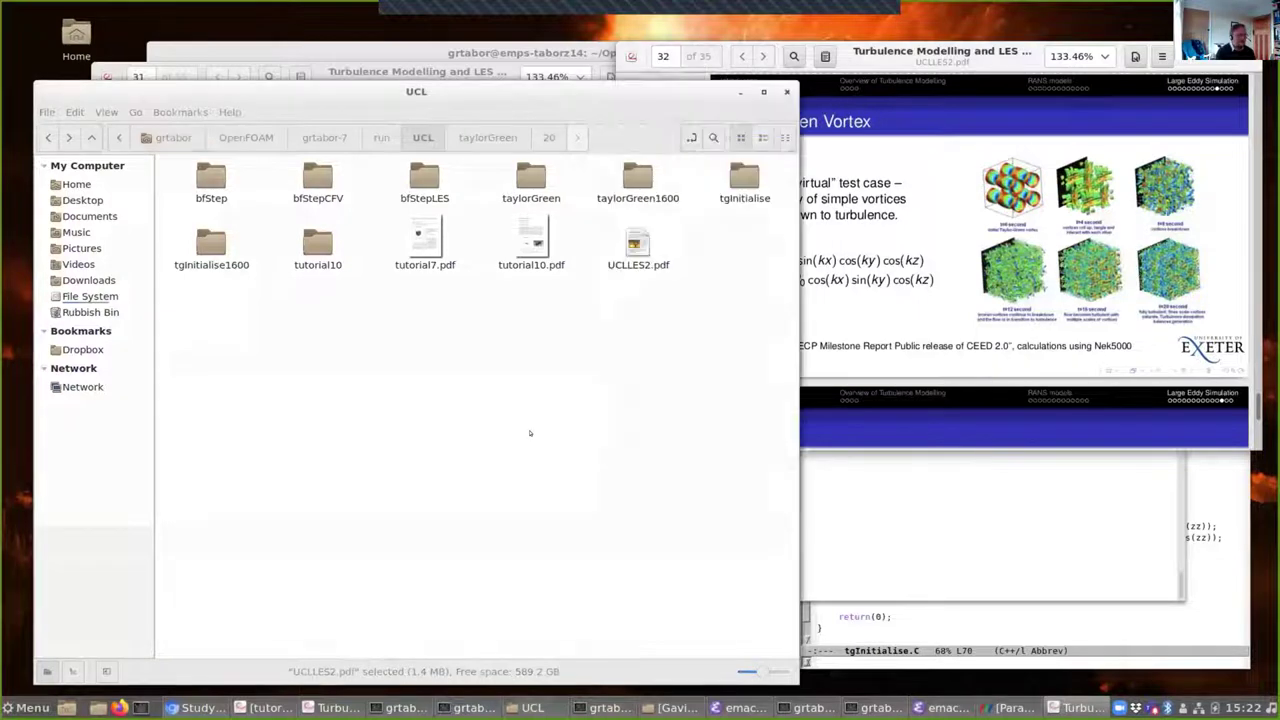
Step: Open tutorial7.pdf from the UCL folder and read through to the tgInitialise and Sampling and Averaging sections
{"action": "double_click", "coordinate": [415, 240]}
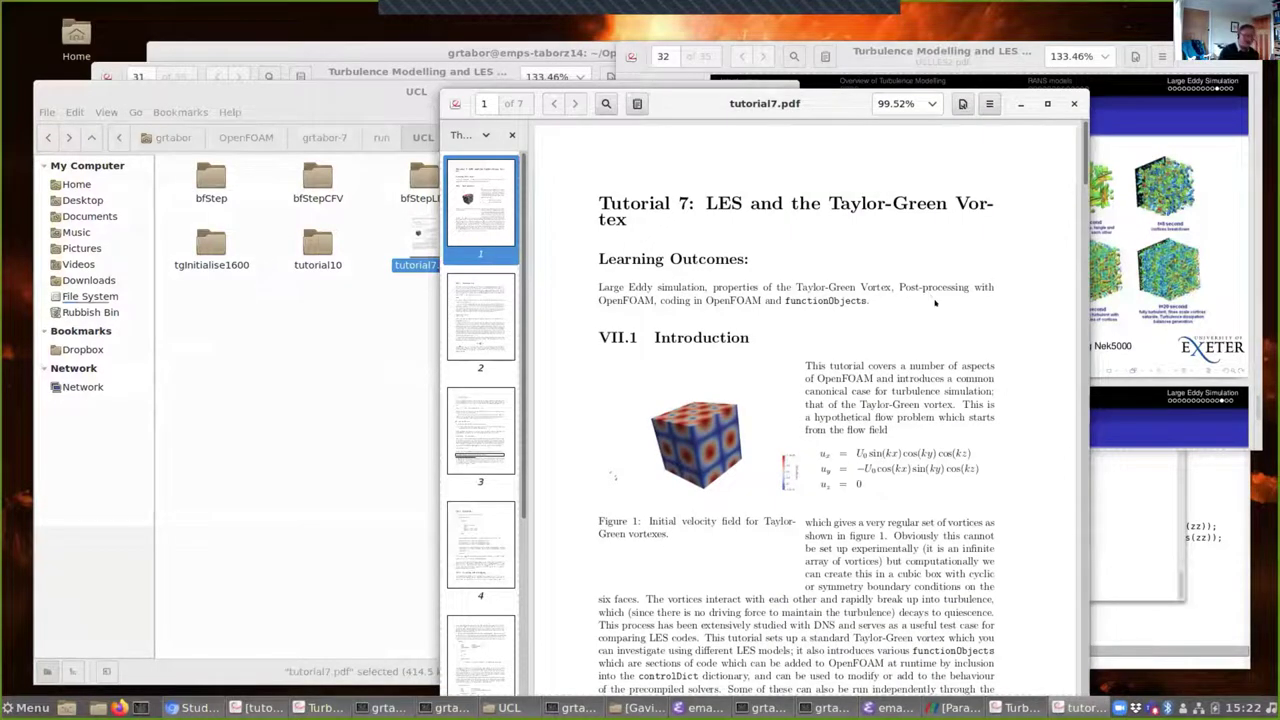
{"action": "scroll", "coordinate": [935, 302], "scroll_direction": "down", "scroll_amount": 10}
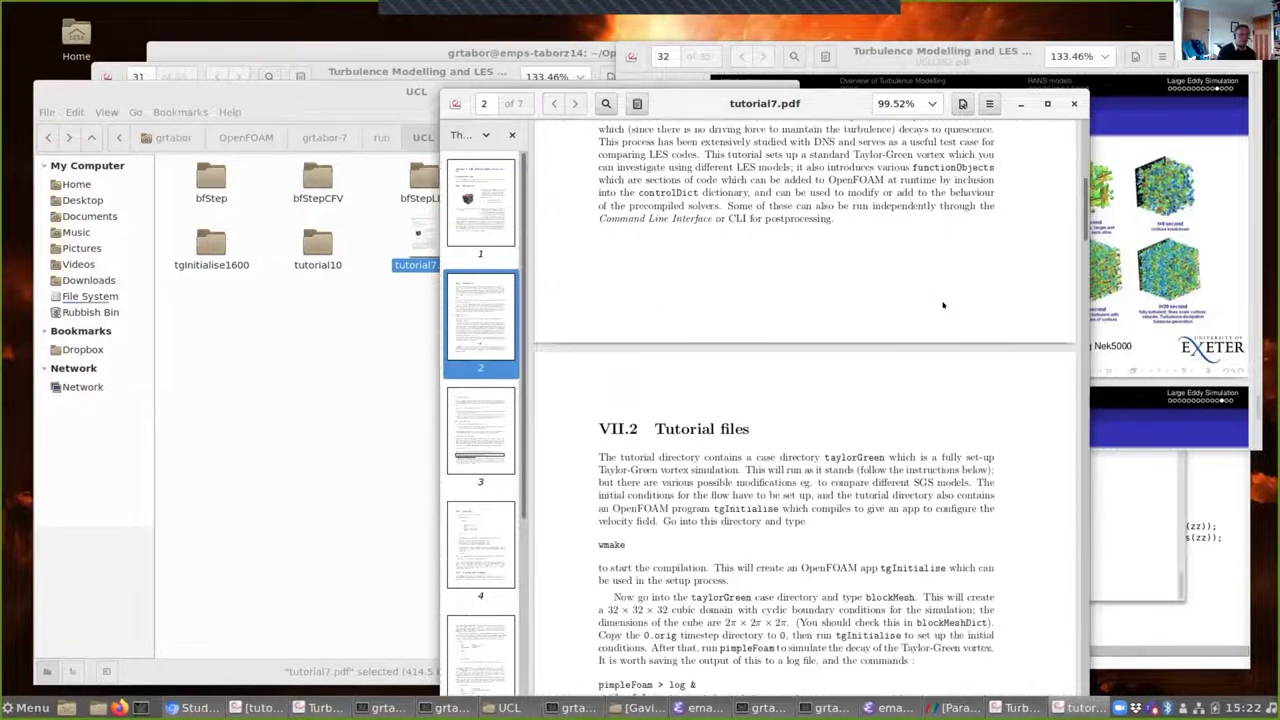
{"action": "scroll", "coordinate": [943, 305], "scroll_direction": "down", "scroll_amount": 10}
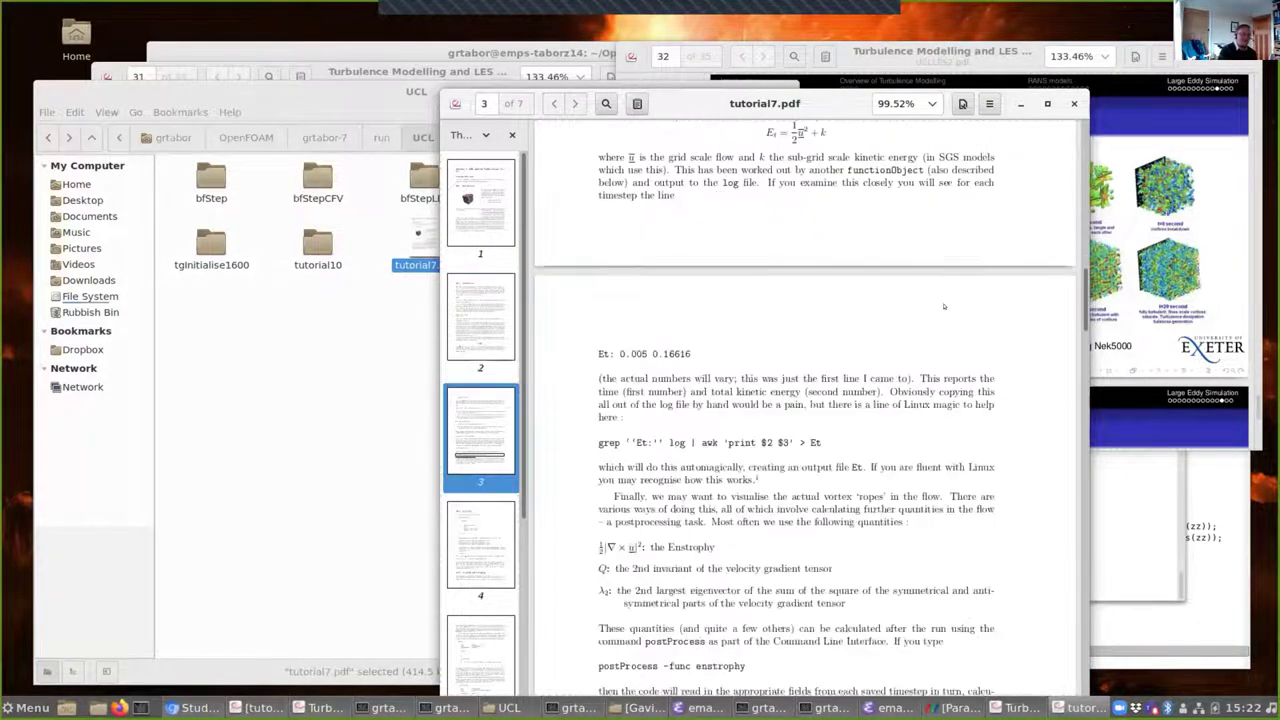
{"action": "scroll", "coordinate": [943, 305], "scroll_direction": "down", "scroll_amount": 10}
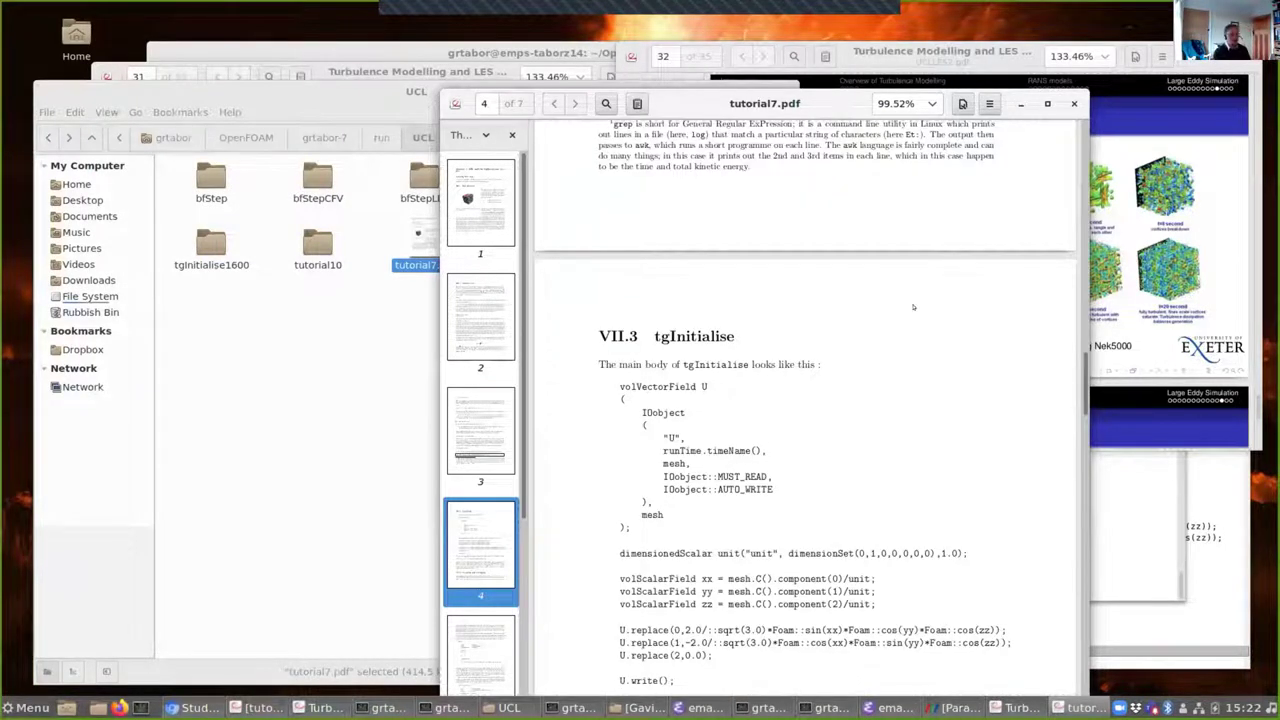
{"action": "scroll", "coordinate": [920, 312], "scroll_direction": "down", "scroll_amount": 5}
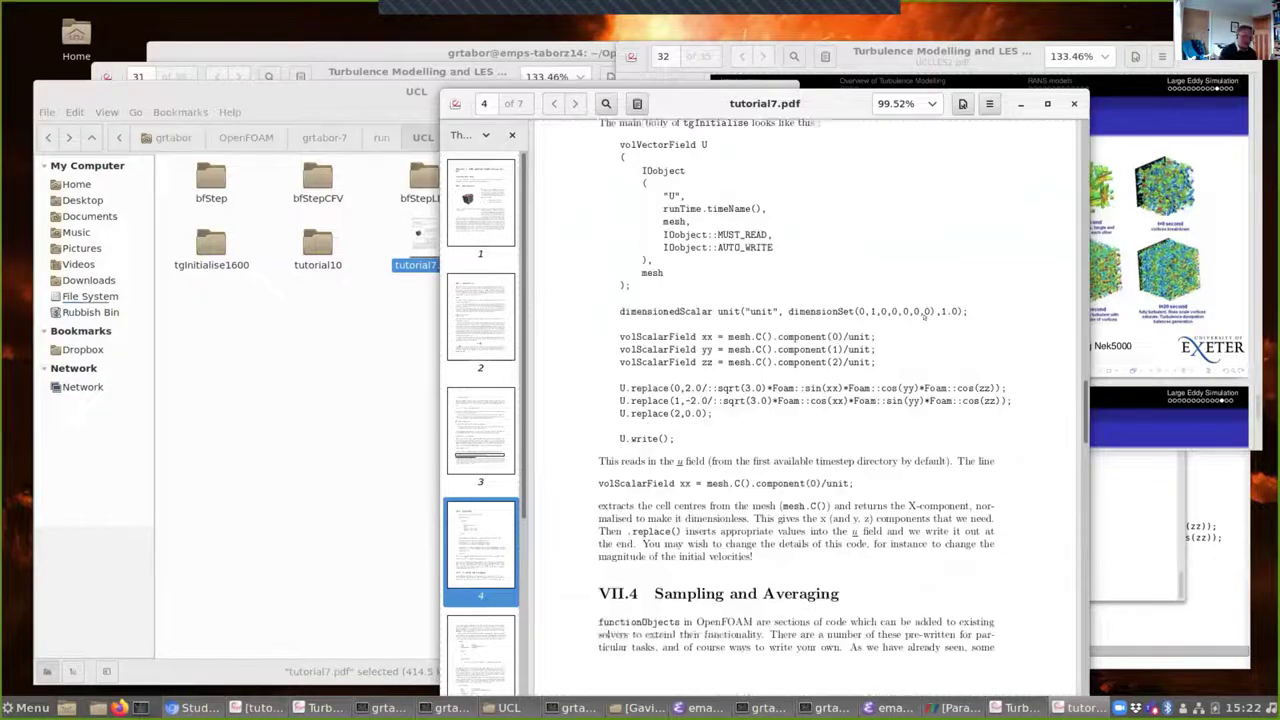
{"action": "scroll", "coordinate": [924, 316], "scroll_direction": "down", "scroll_amount": 3}
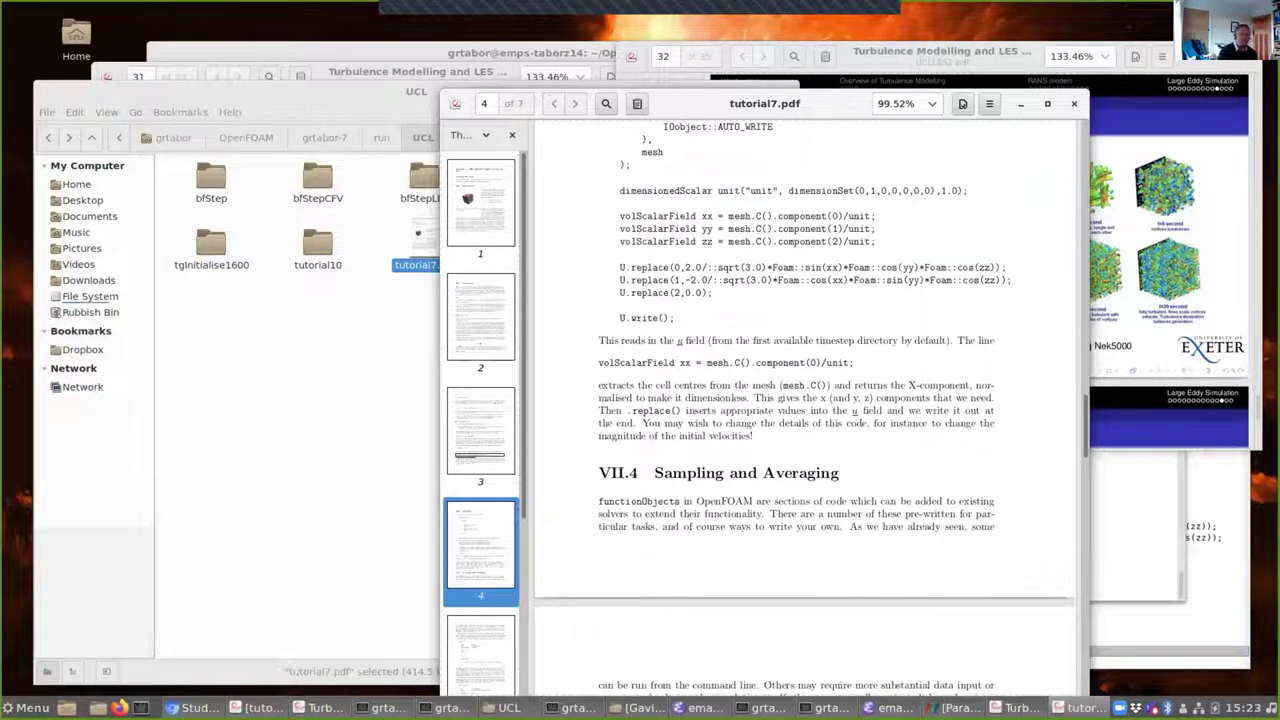